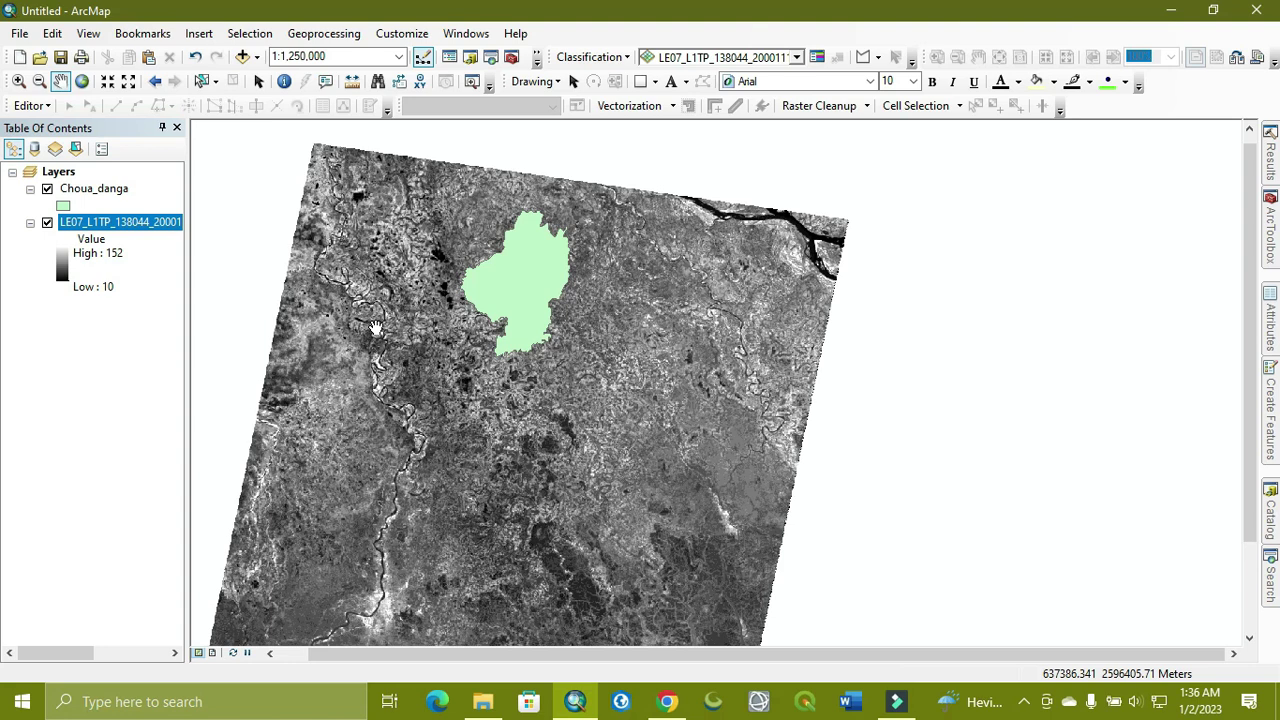
Pan and zoom around the Landsat thermal raster over Choua_danga, then open the Add Data dropdown
left_click_drag(584, 438, 593, 385)
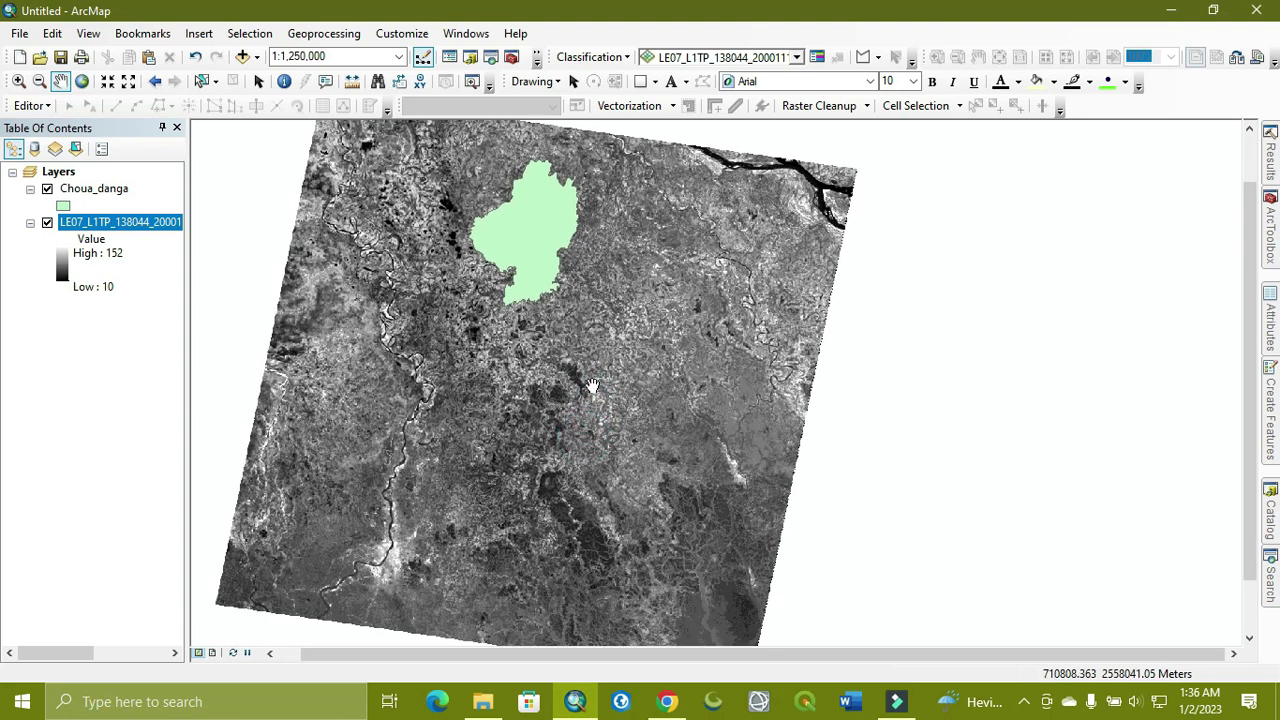
left_click(76, 229)
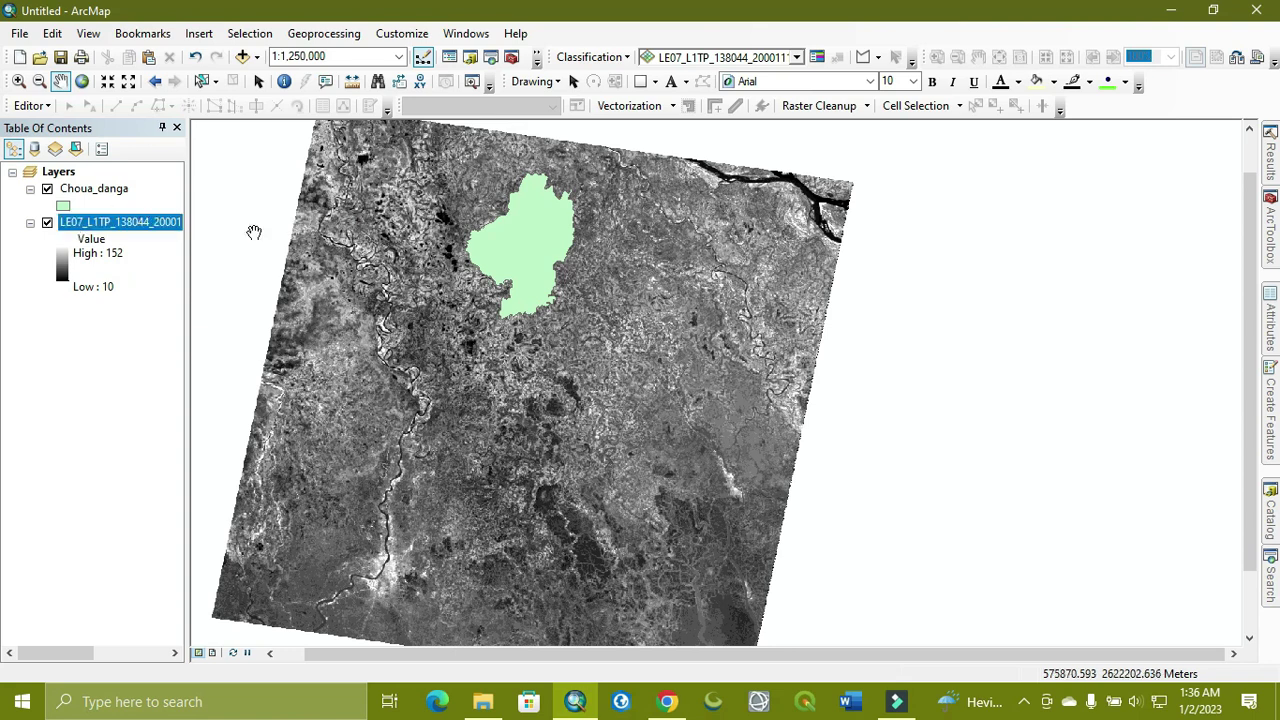
left_click_drag(480, 392, 466, 380)
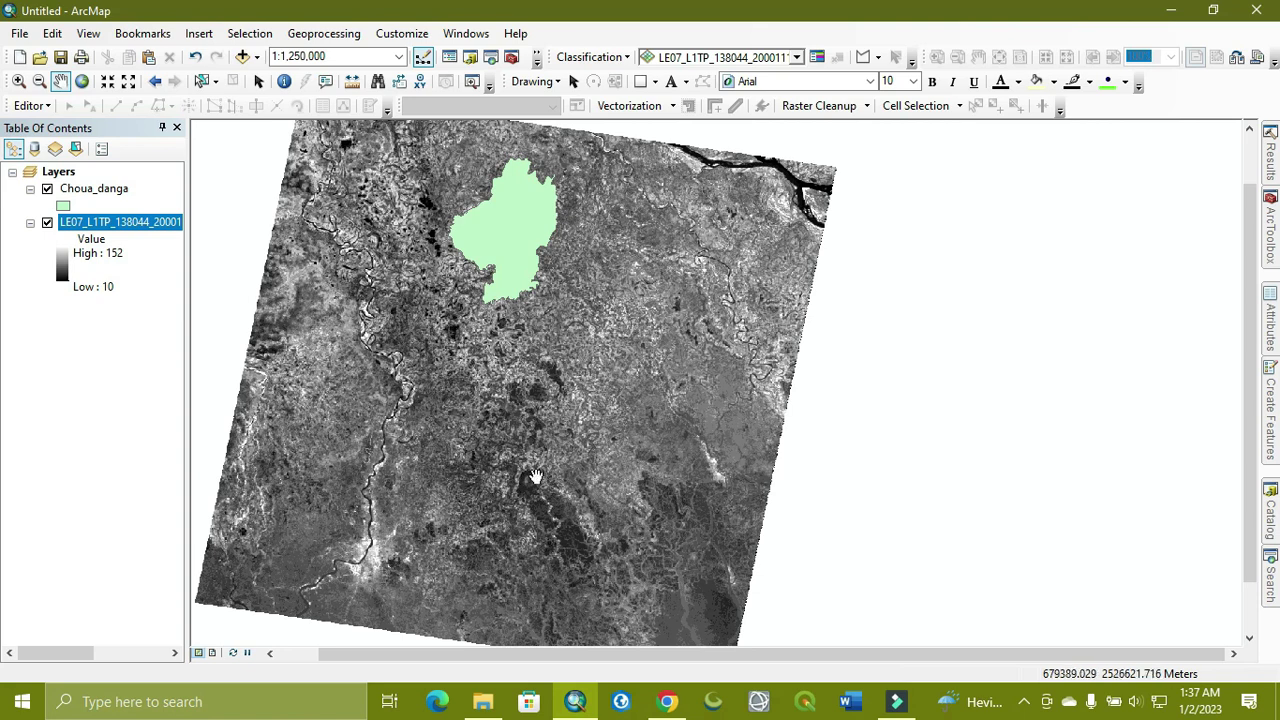
left_click_drag(627, 486, 625, 466)
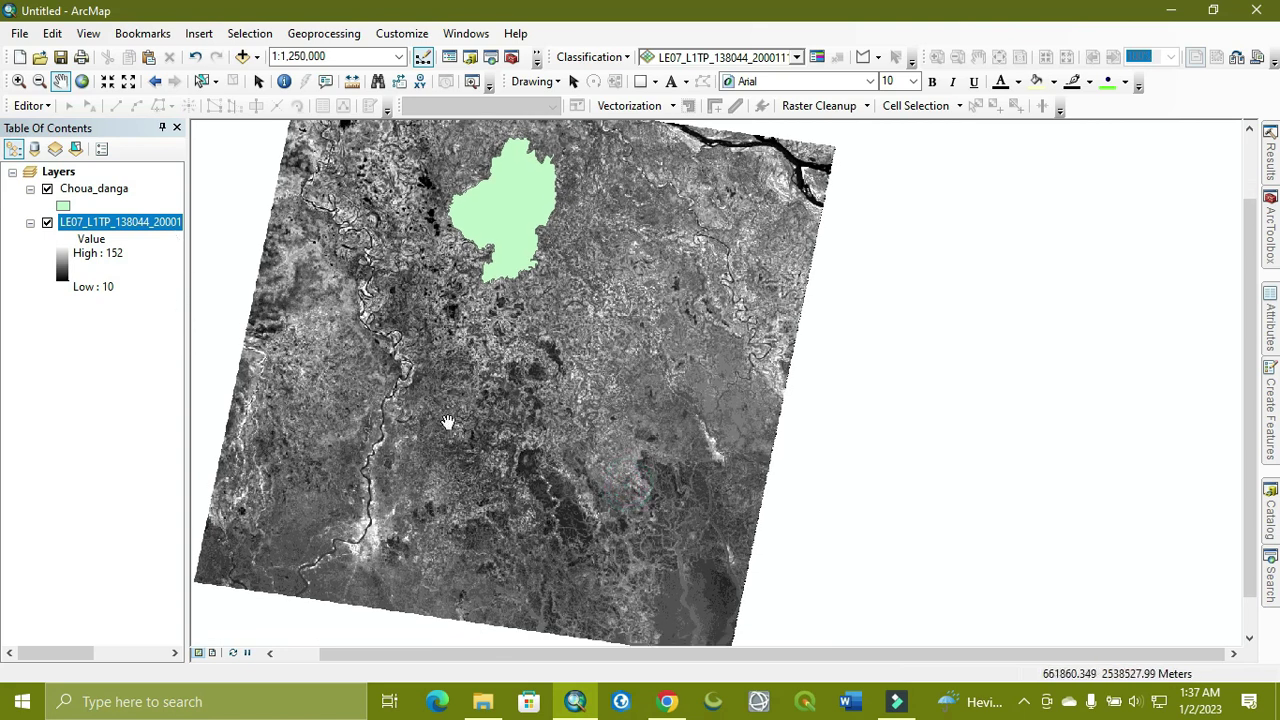
left_click_drag(450, 418, 420, 483)
scroll(529, 423, "up", 2)
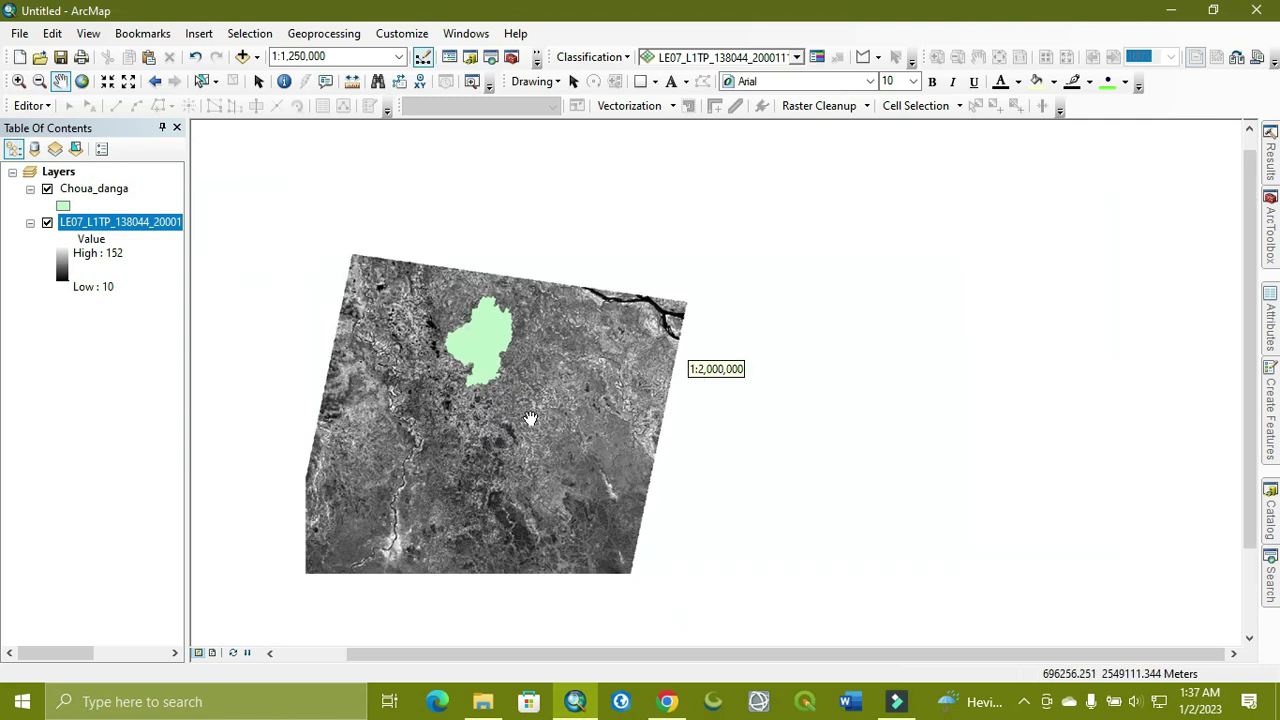
scroll(529, 414, "down", 2)
scroll(505, 407, "up", 2)
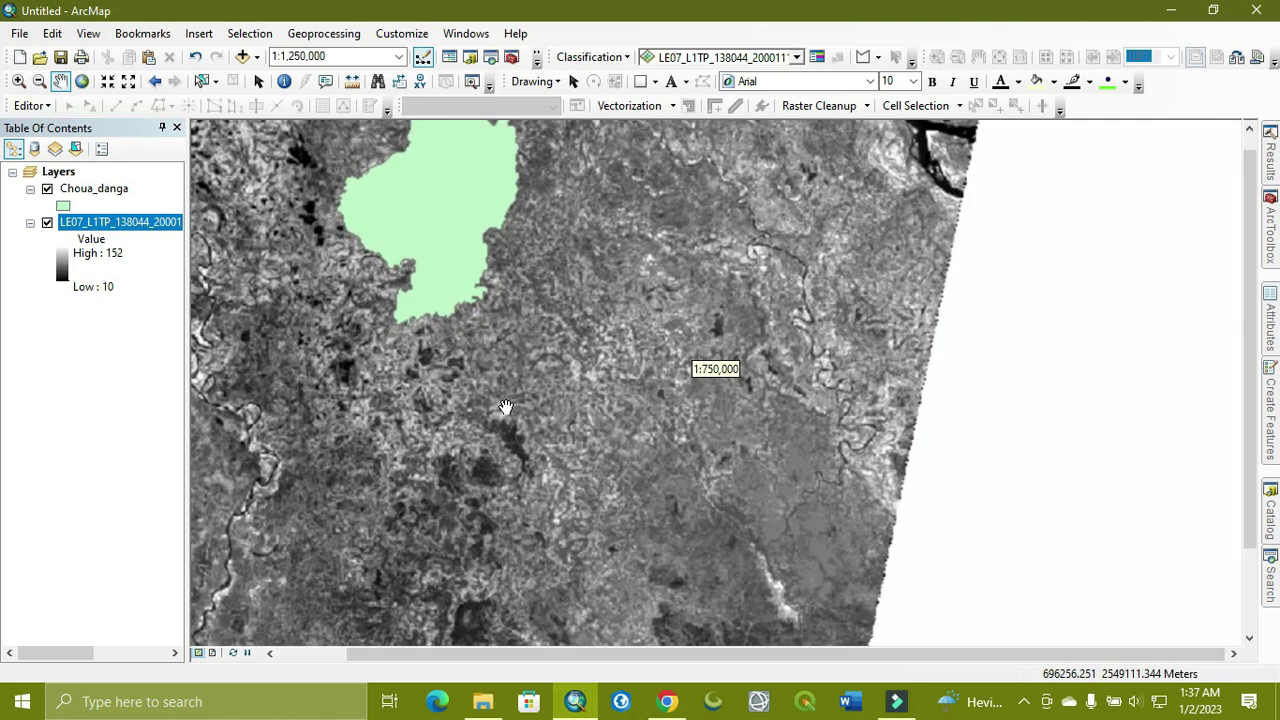
left_click(256, 57)
Add the 2010 Band 3 raster (B3.TIF) to the map
left_click(290, 79)
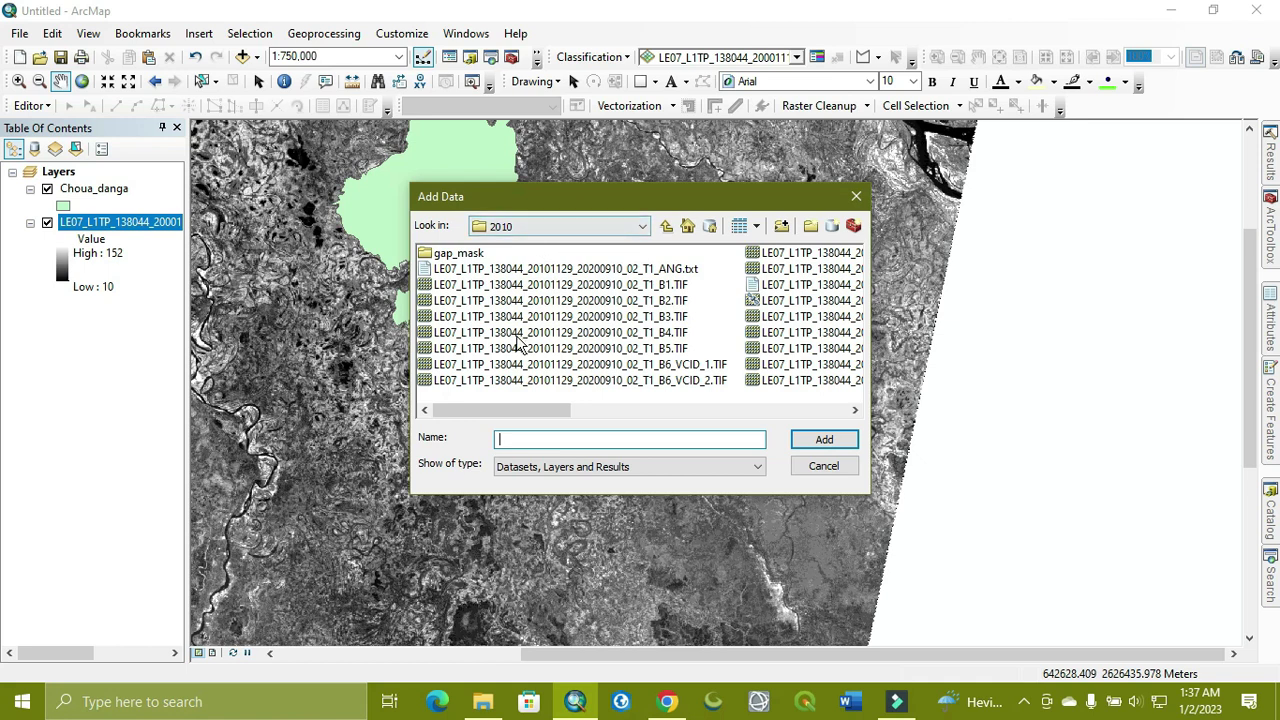
left_click(598, 318)
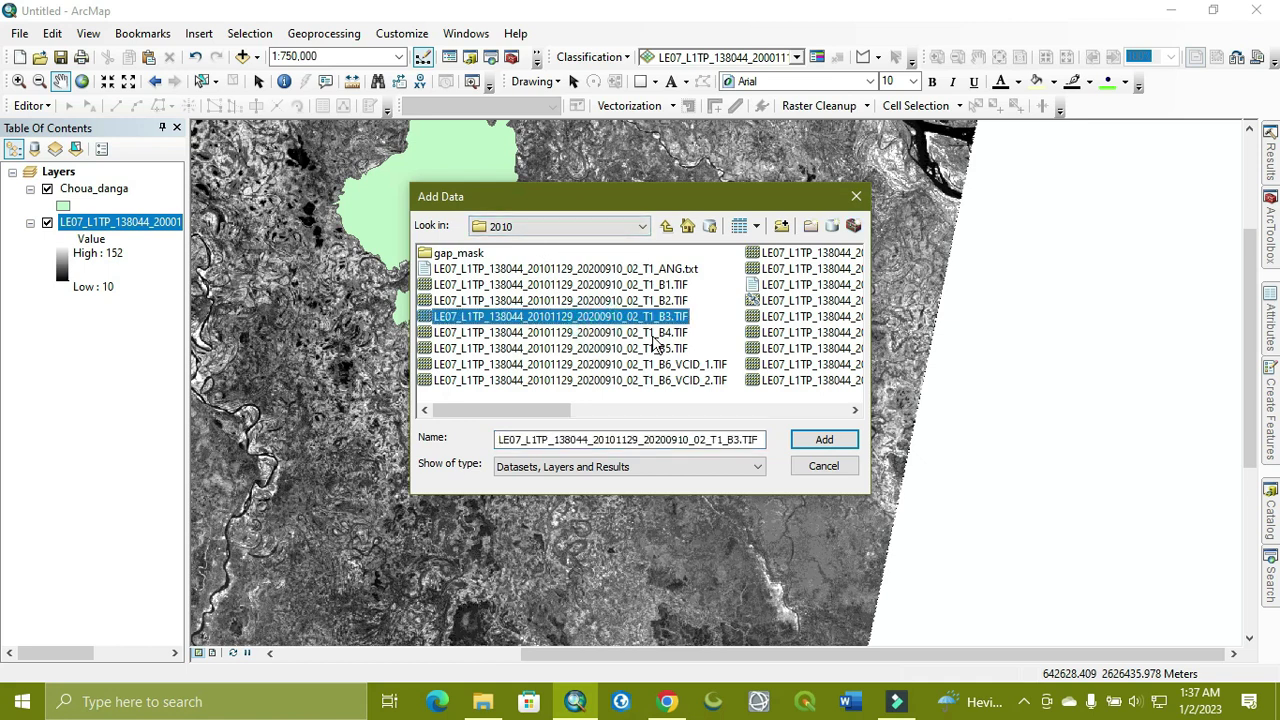
left_click(824, 441)
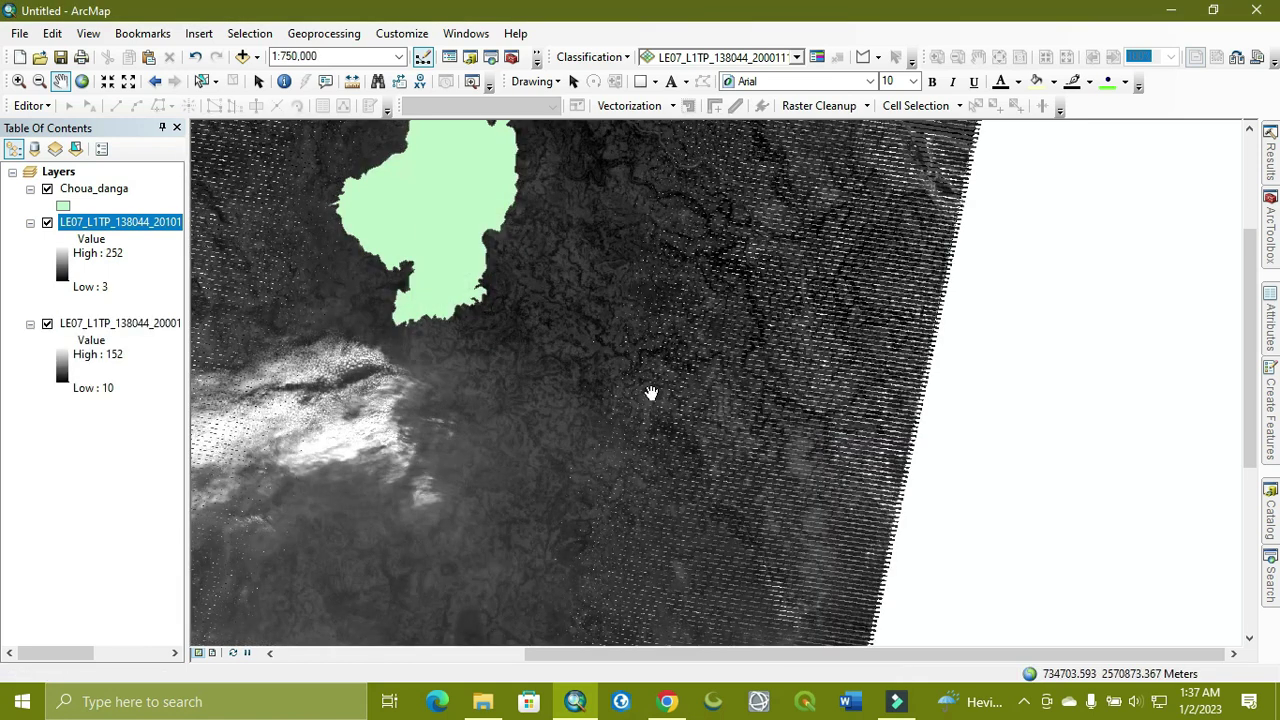
scroll(757, 408, "up", 2)
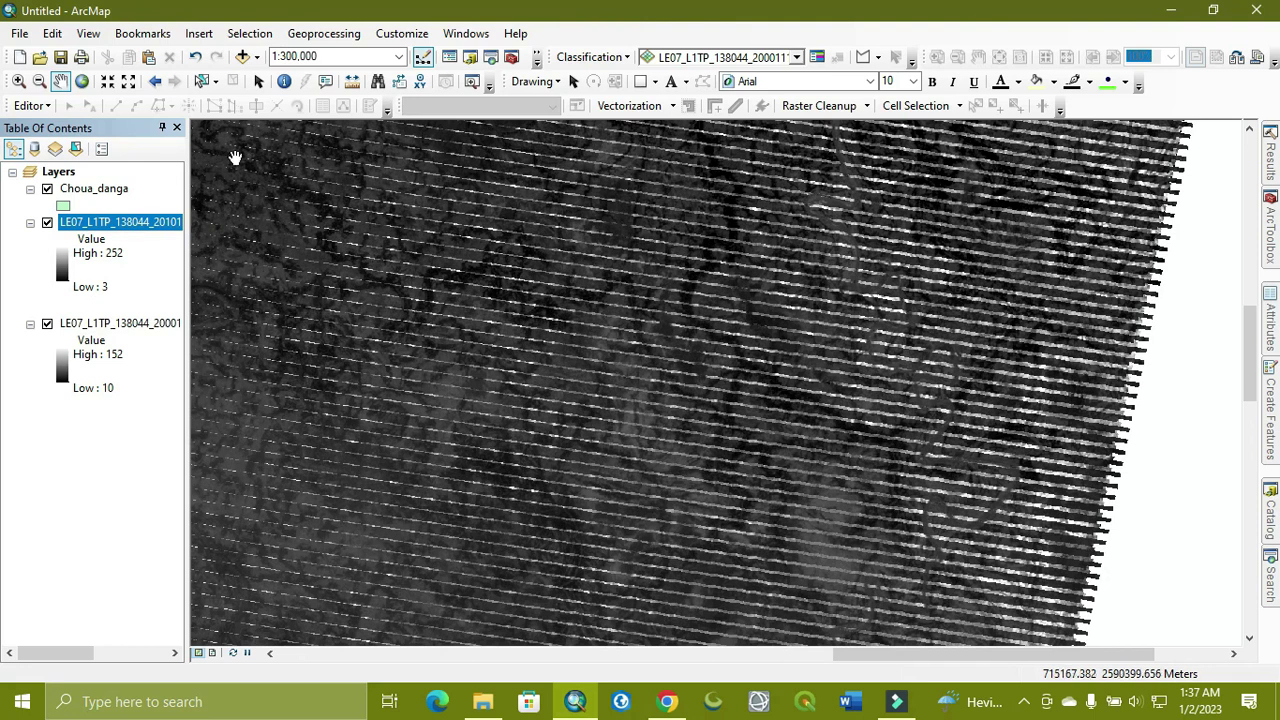
Add the 2010 B6_VCID_1.TIF raster, then select both new 2010 layers in the table of contents
left_click(256, 58)
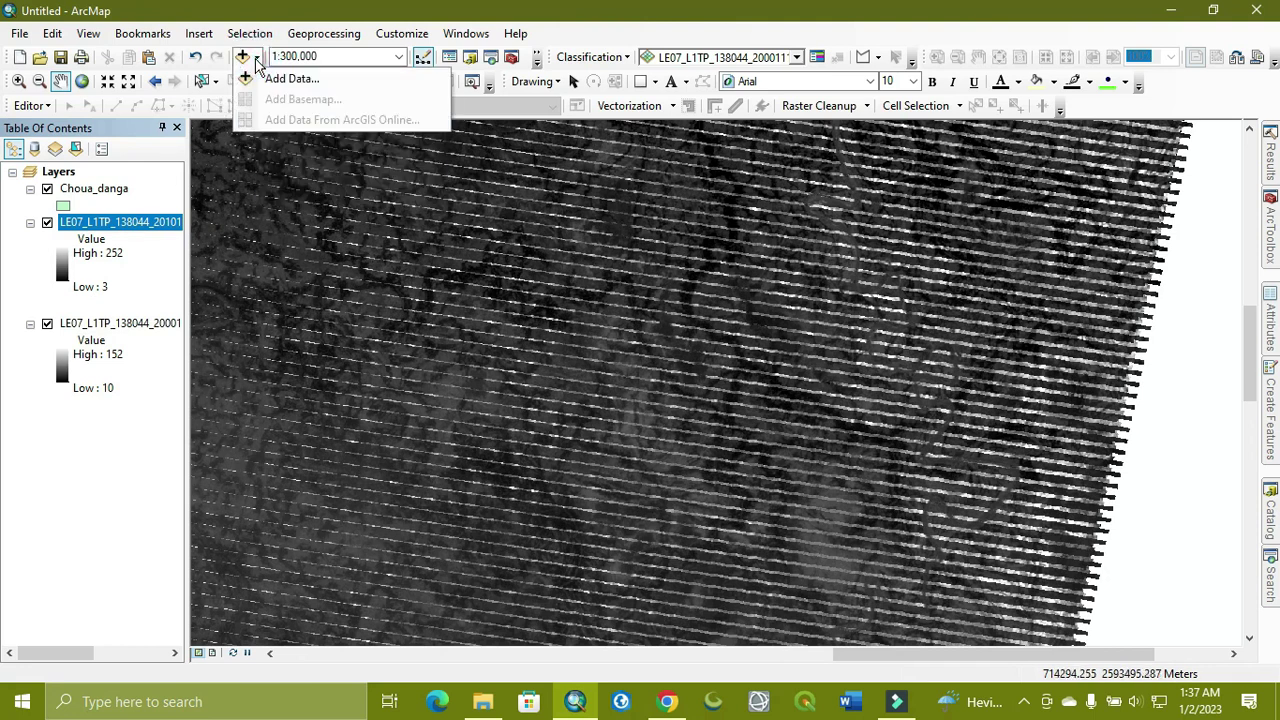
left_click(289, 79)
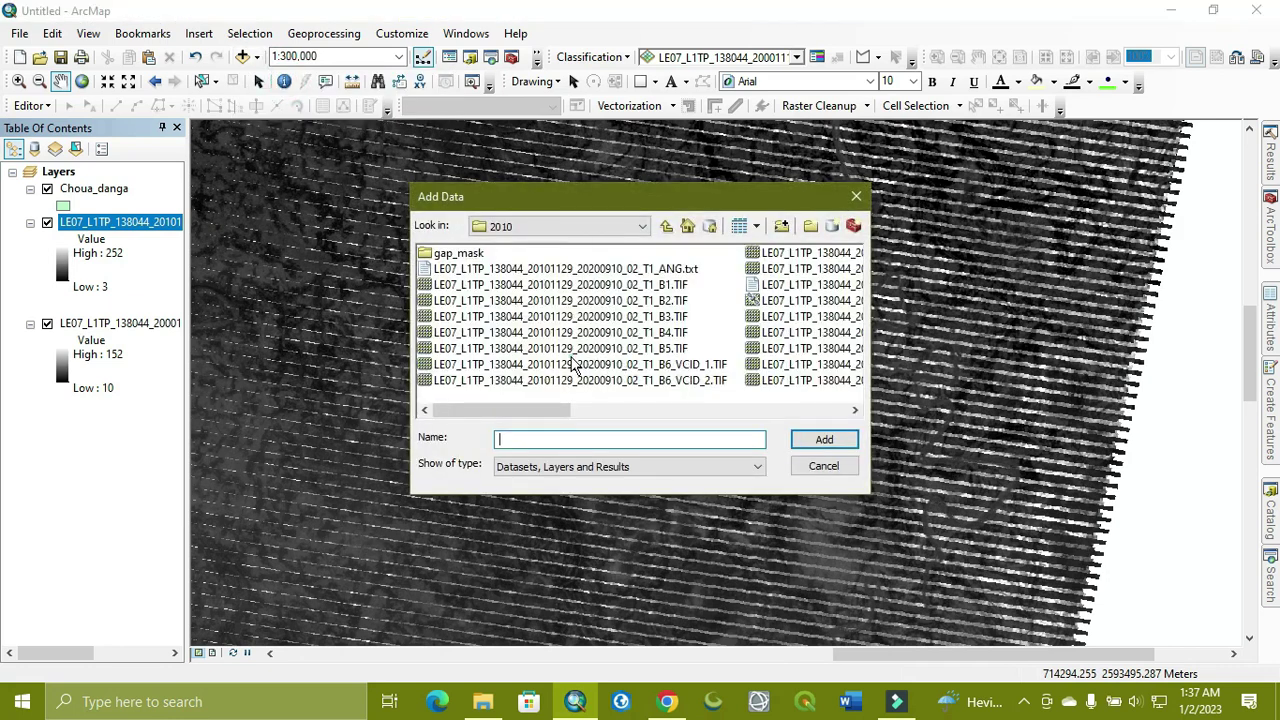
left_click(573, 365)
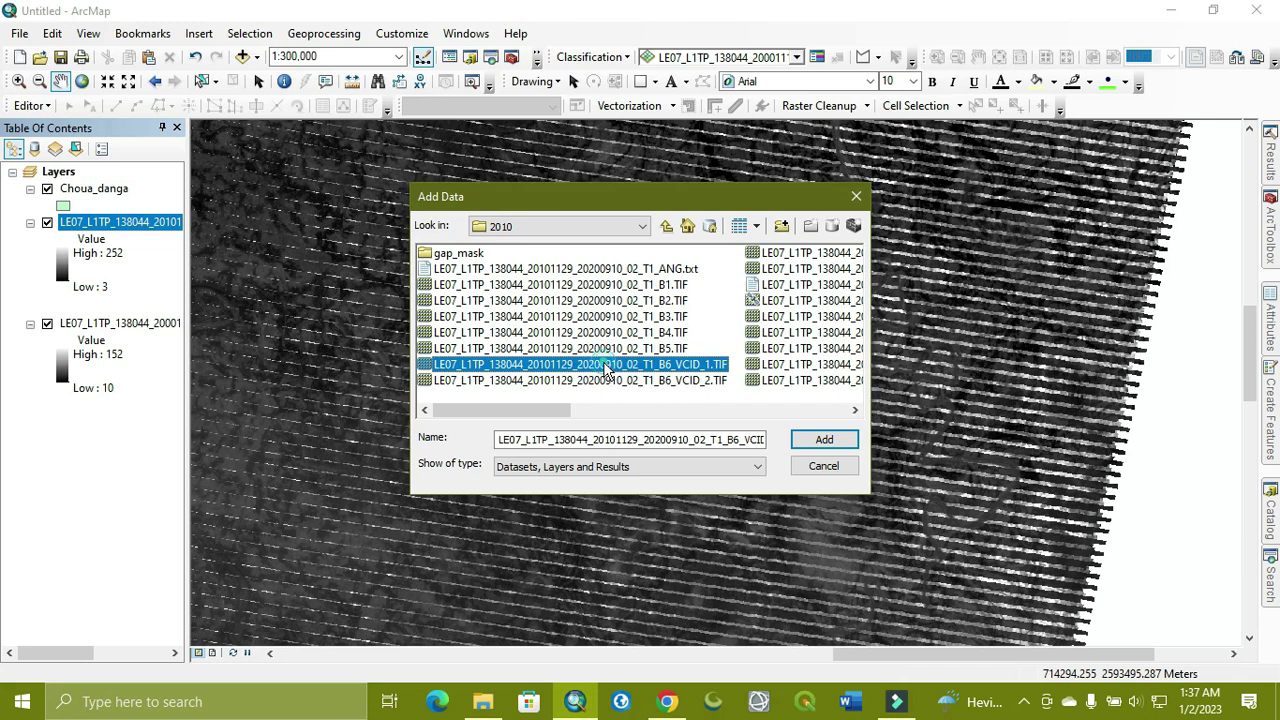
left_click(817, 437)
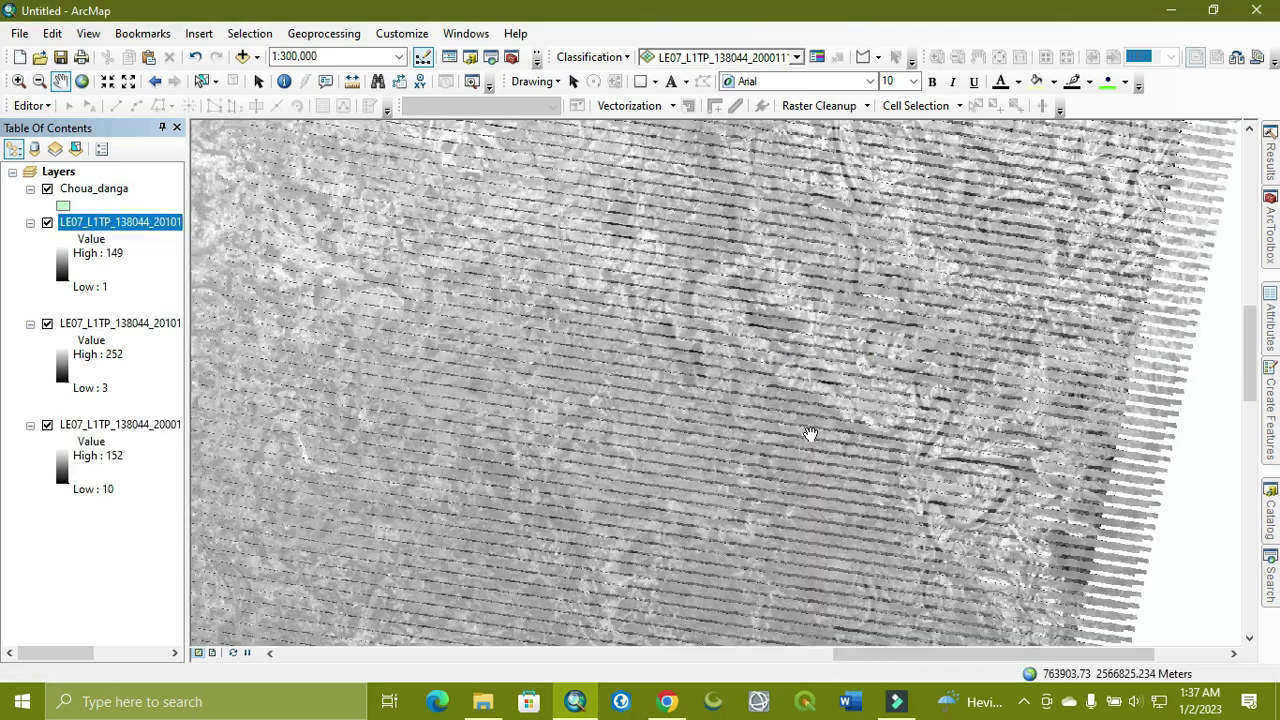
scroll(790, 442, "up", 4)
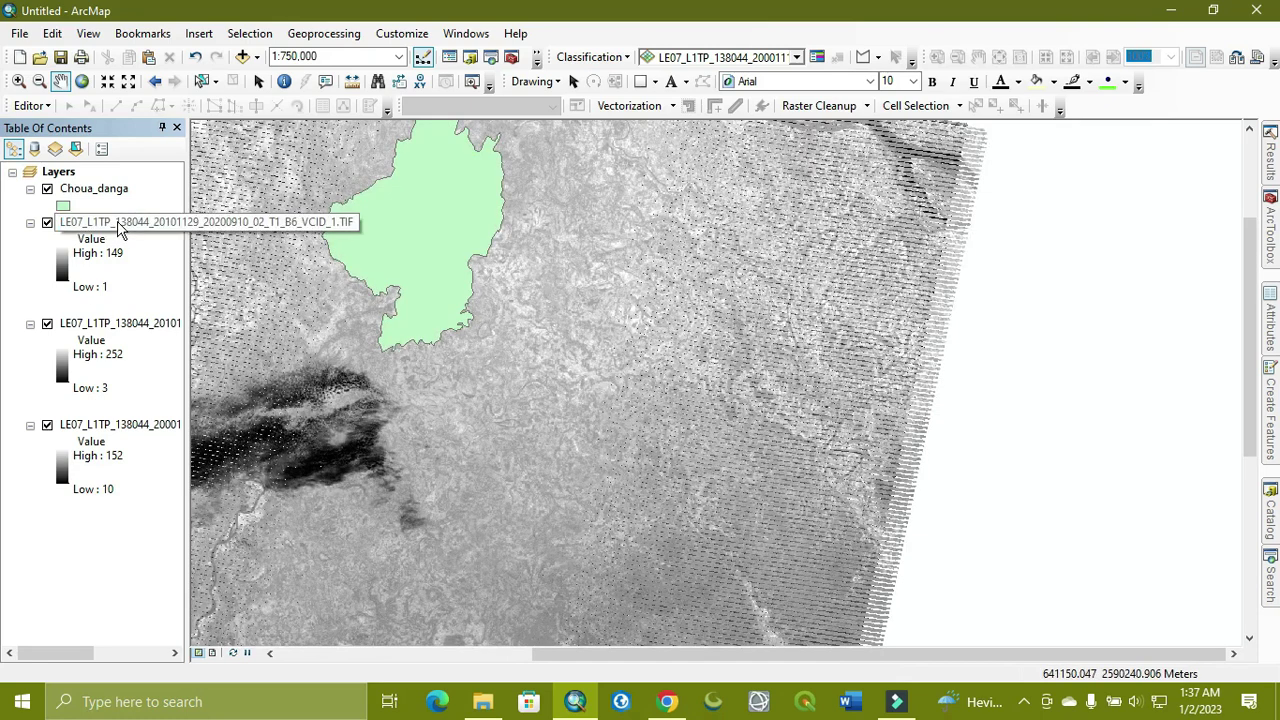
key("Down")
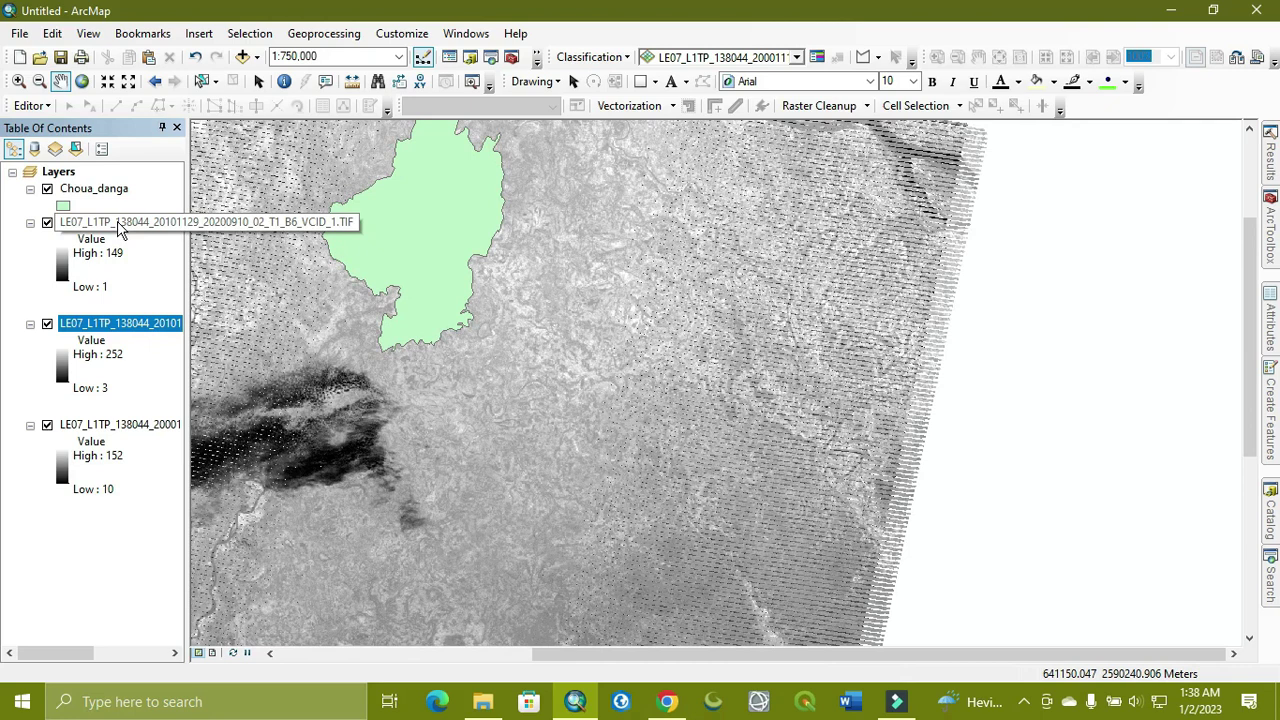
left_click(118, 224, "ctrl")
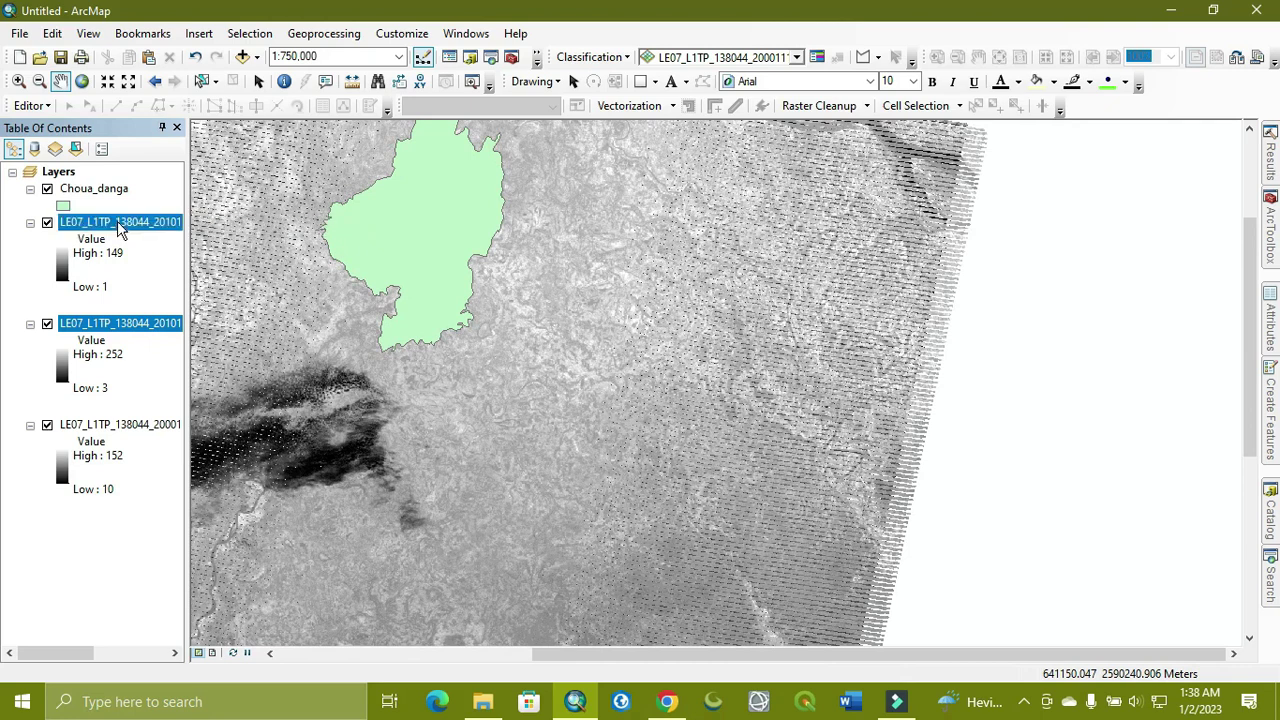
Remove both 2010 raster layers, leaving Choua_danga and the 20001117 raster, and open Search
right_click(118, 228)
left_click(145, 252)
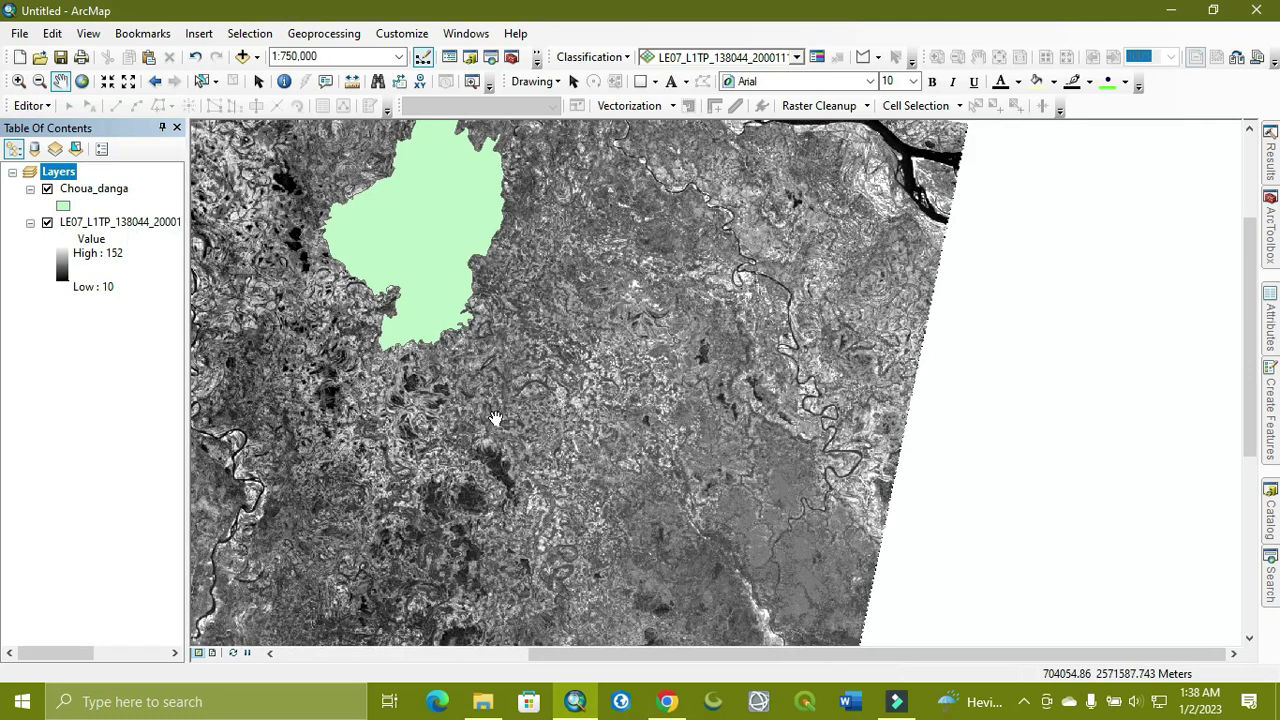
left_click(470, 574)
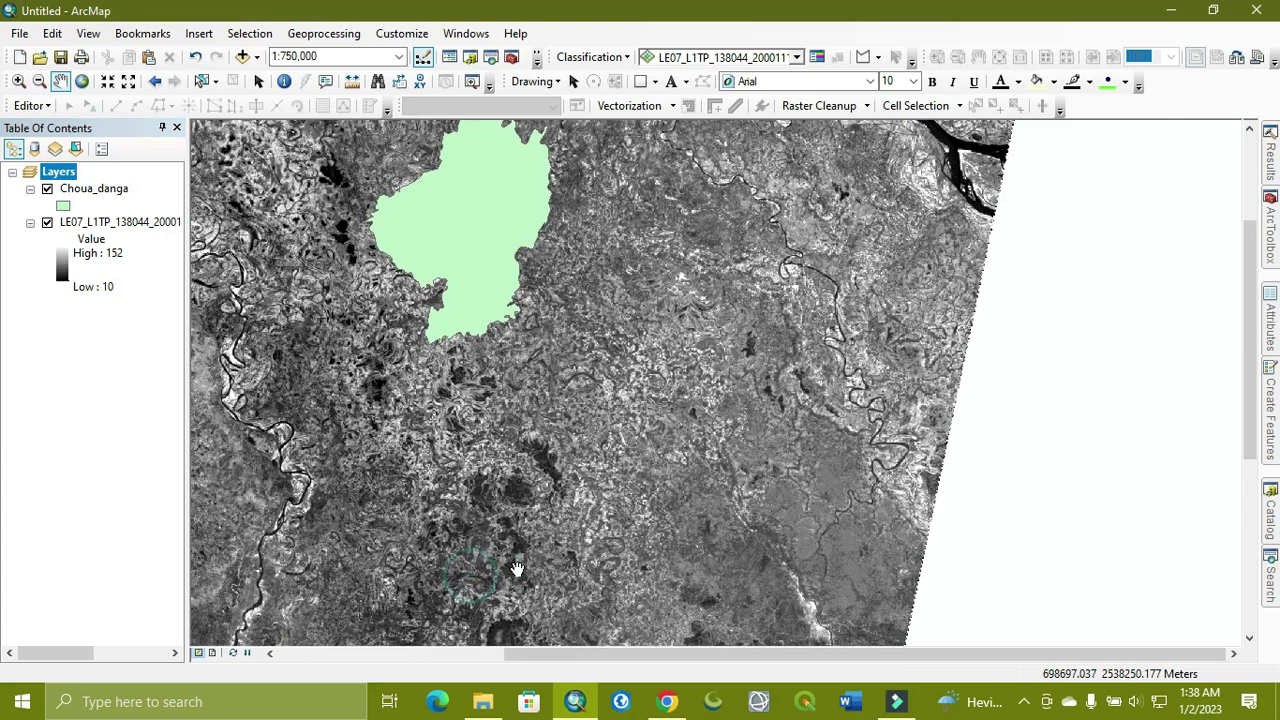
scroll(512, 520, "up", 2)
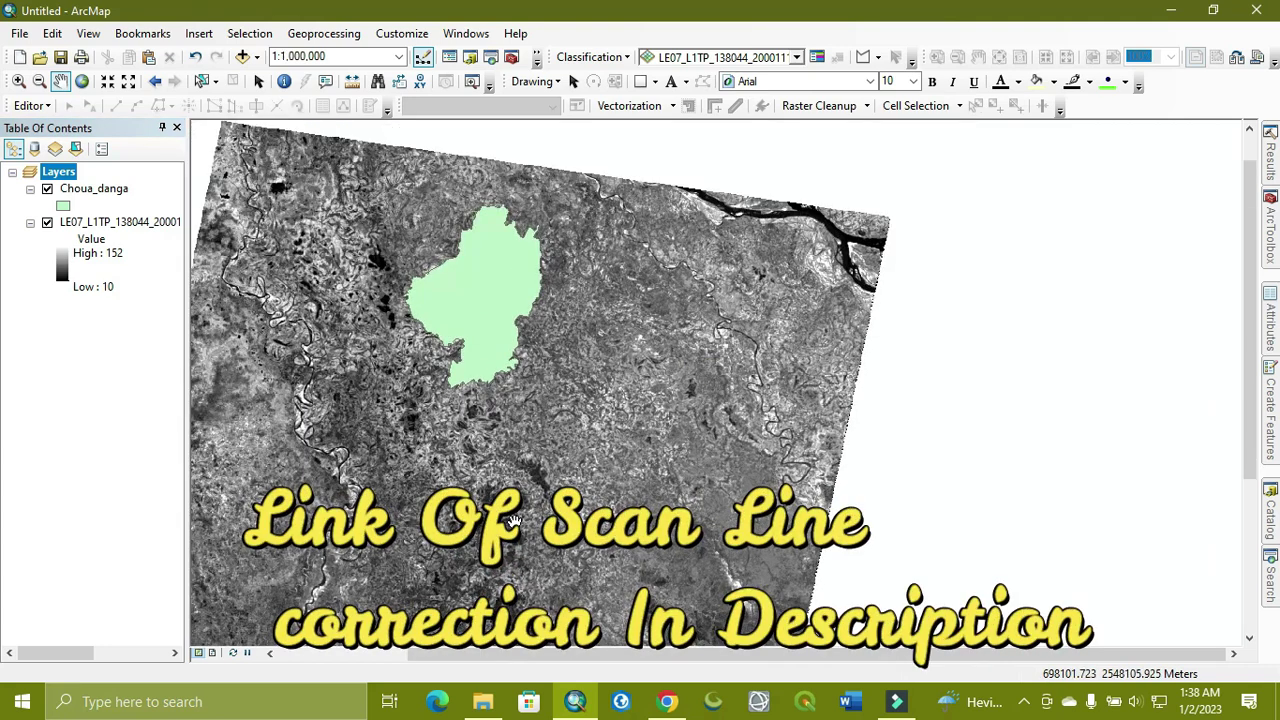
left_click_drag(514, 521, 534, 491)
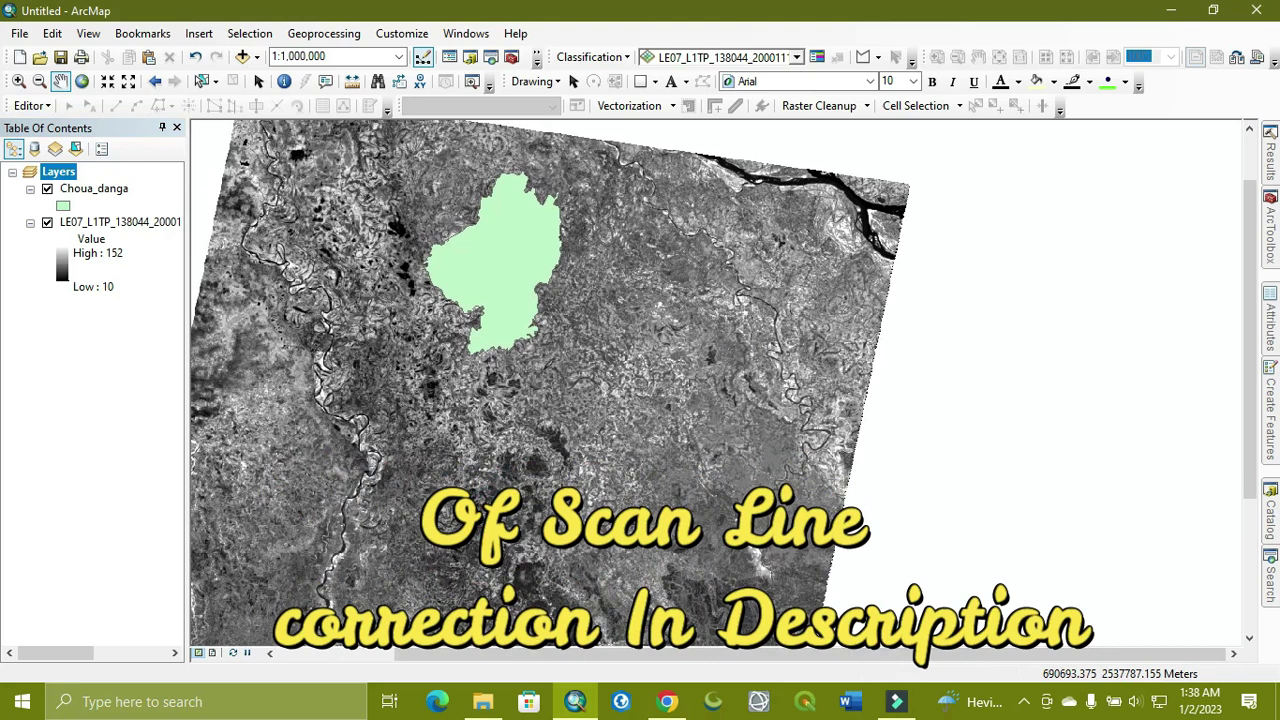
left_click(1270, 578)
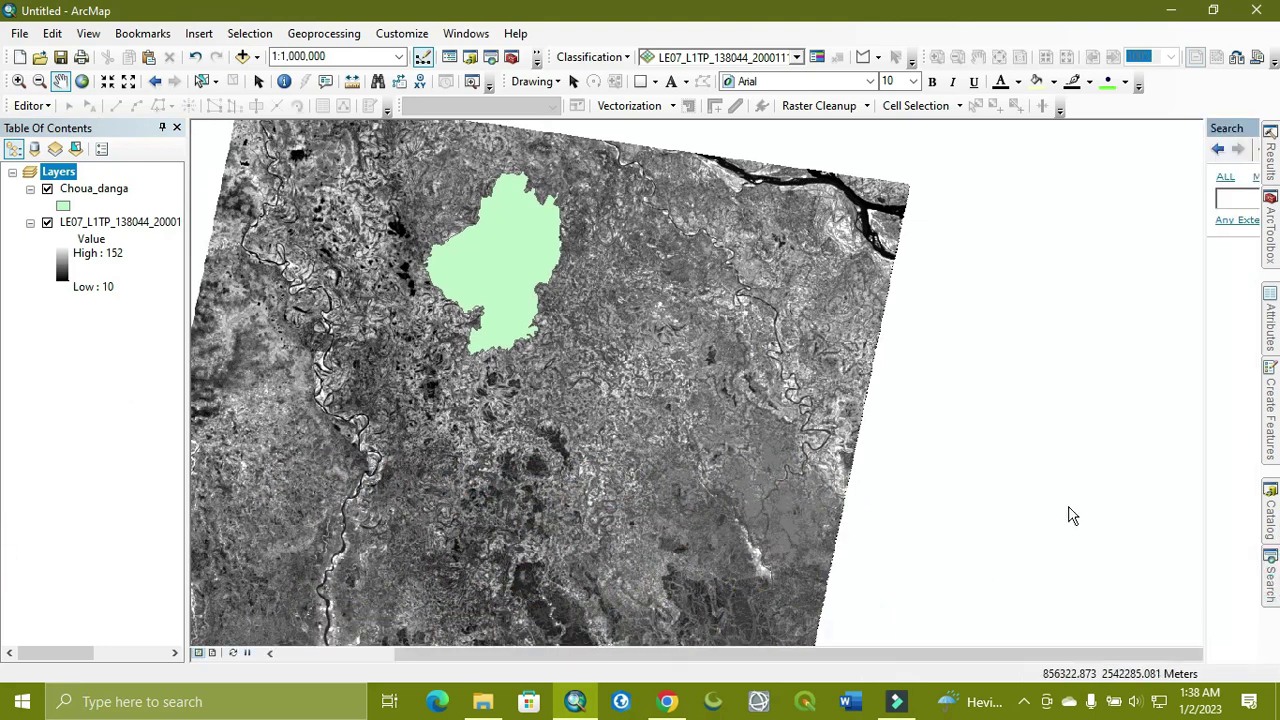
left_click(1124, 200)
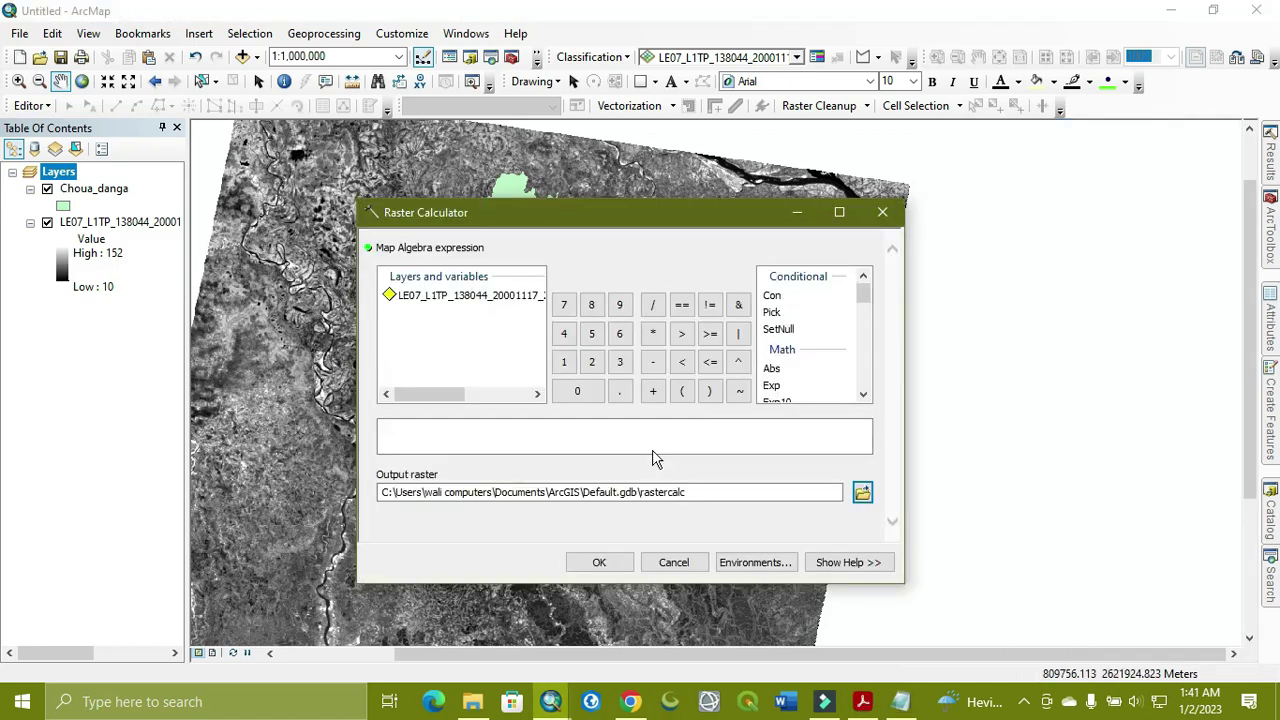
Select the 20001117 B6_VCID_1 layer in Raster Calculator's list and scroll to read its full name
left_click(449, 293)
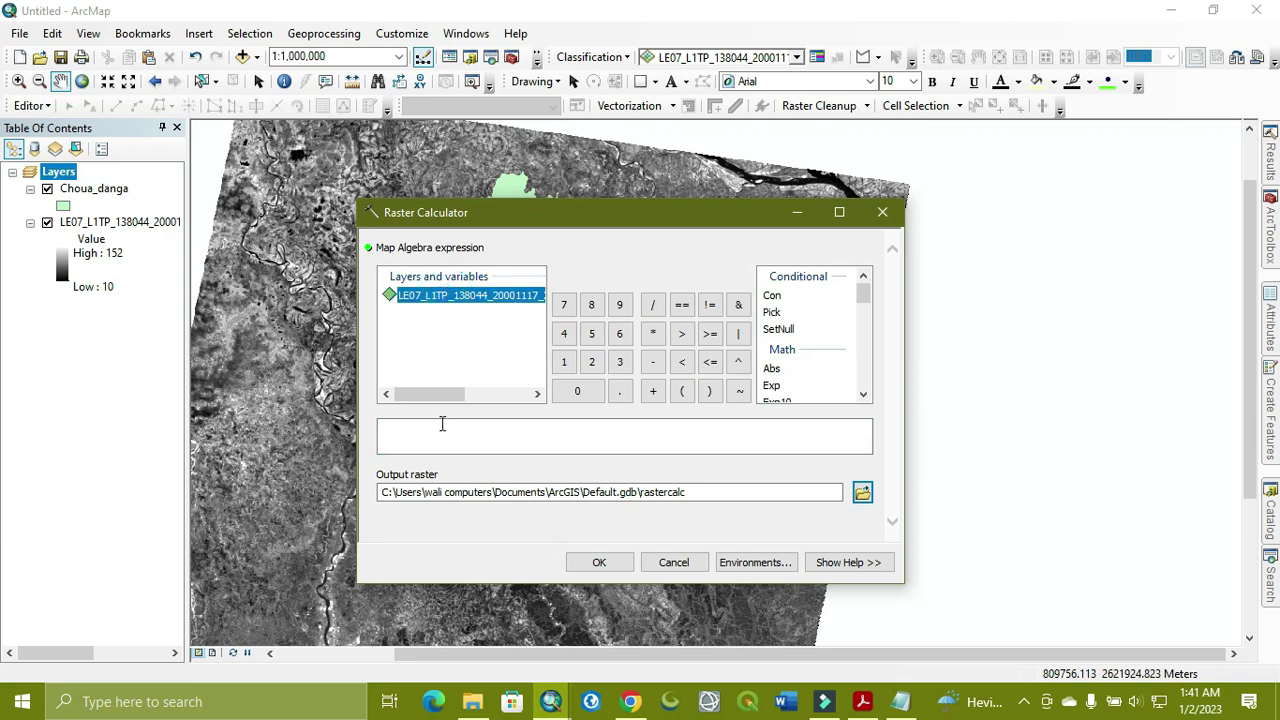
left_click_drag(429, 394, 505, 395)
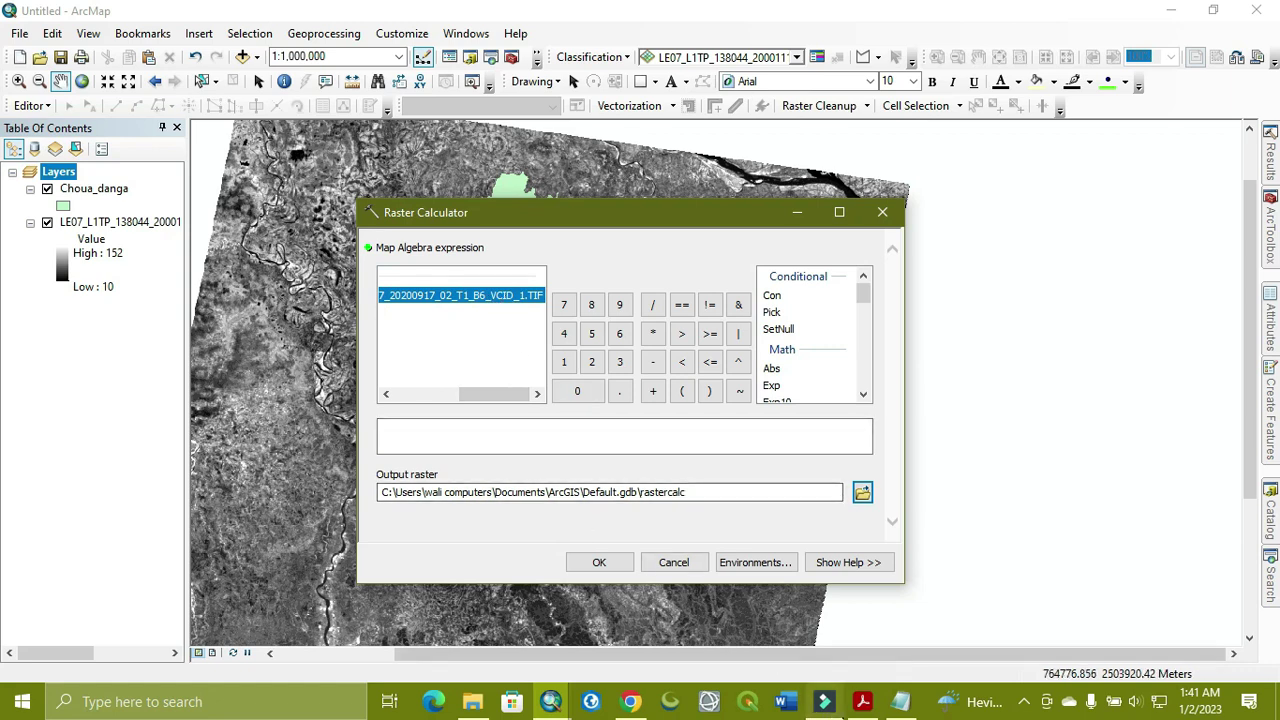
Review the LST conversion flowchart in LST_PDF.pdf, then switch to the 20001117 MTL file in Notepad
left_click(863, 702)
scroll(617, 447, "up", 3)
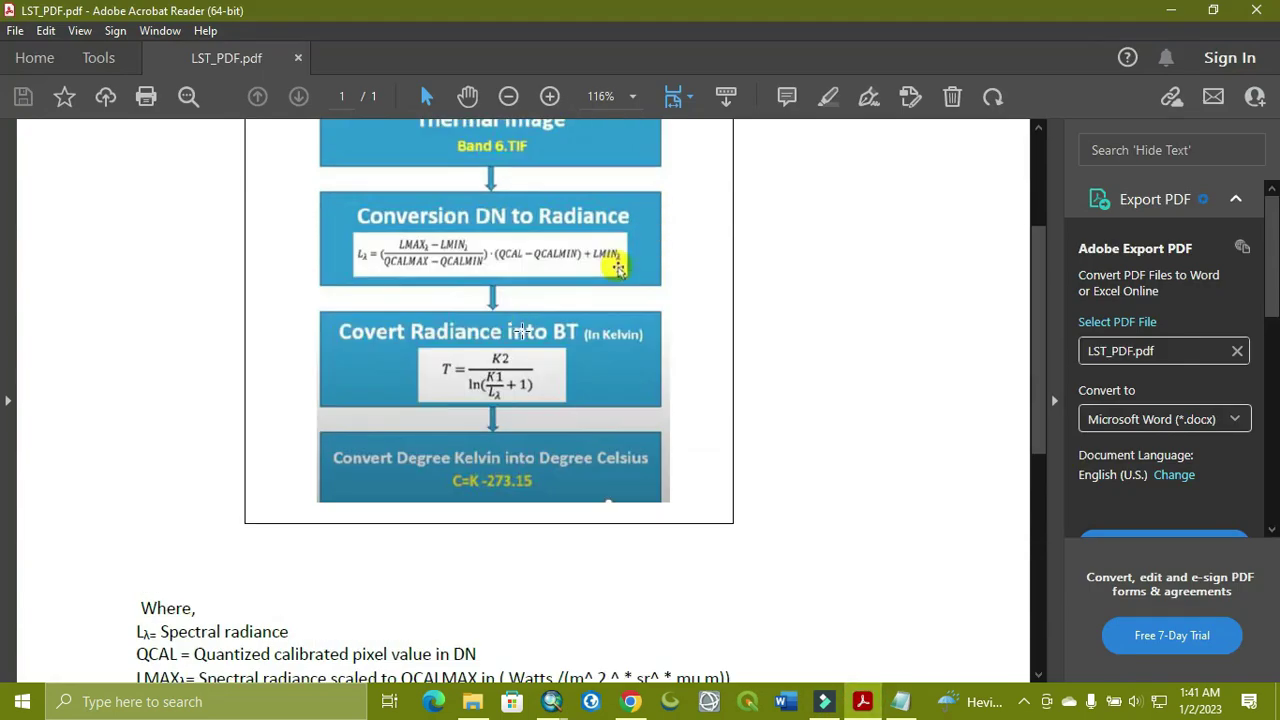
scroll(522, 338, "up", 1)
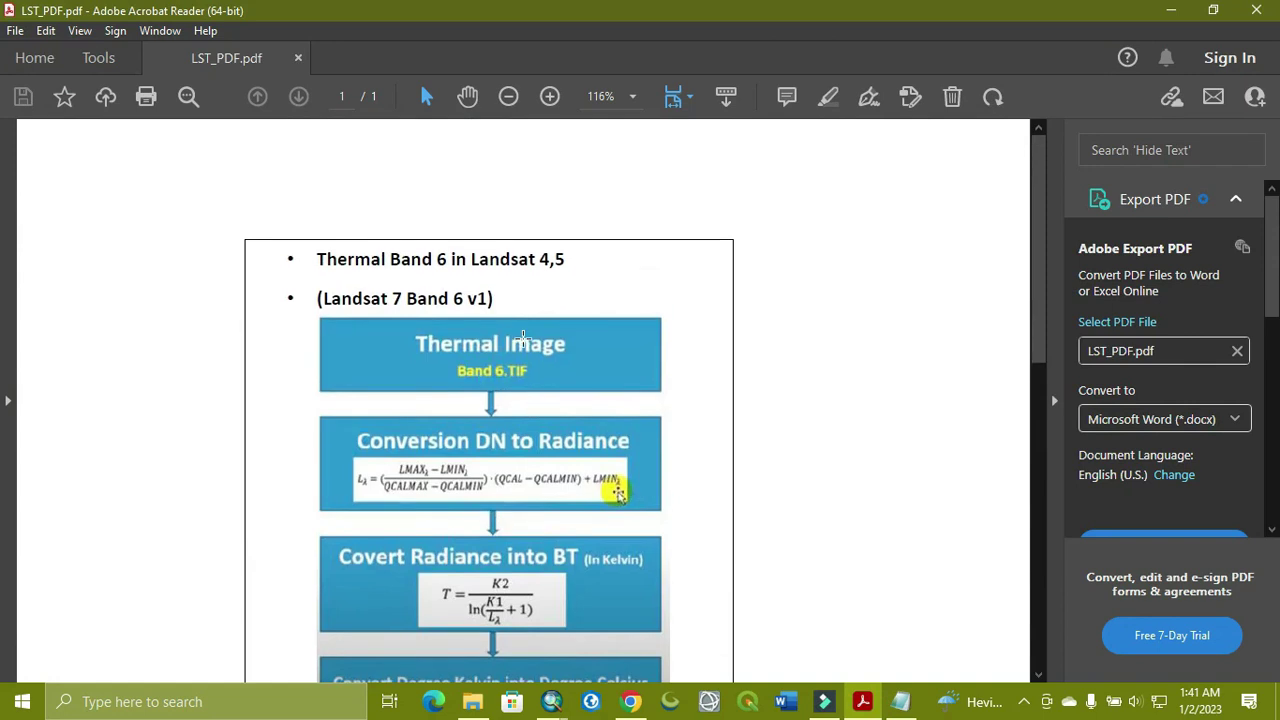
scroll(522, 338, "down", 1)
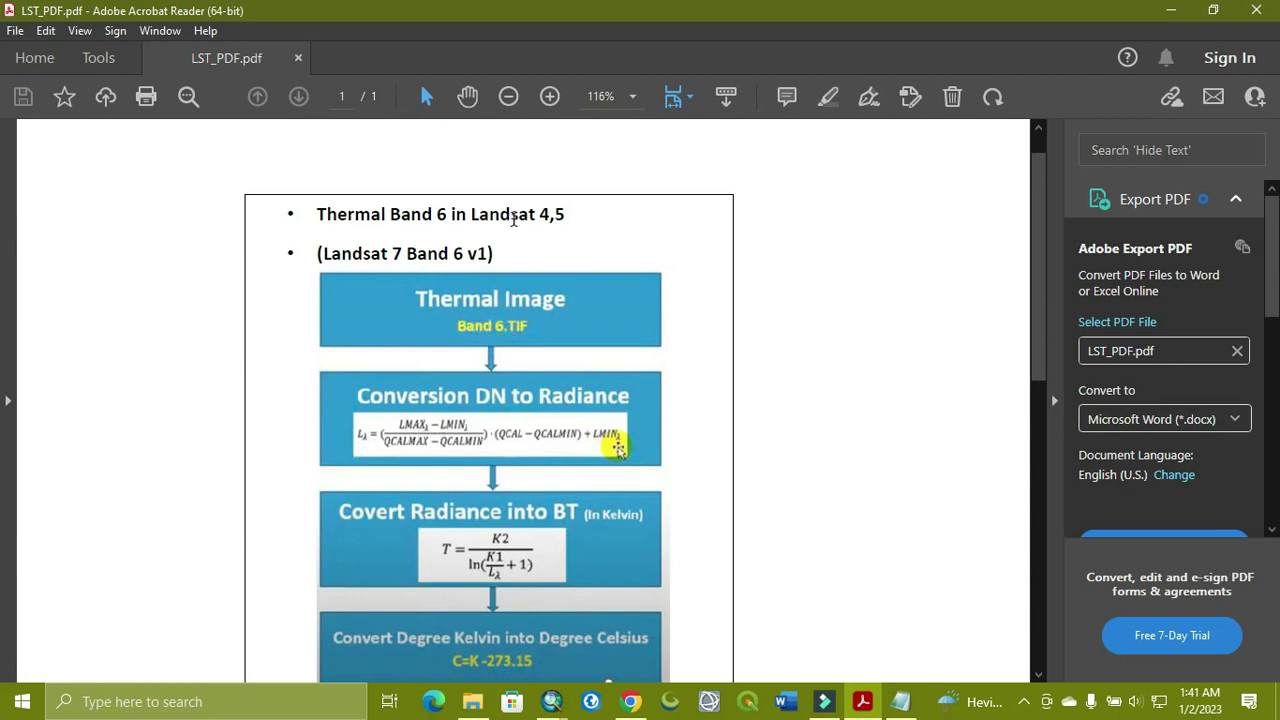
left_click(899, 703)
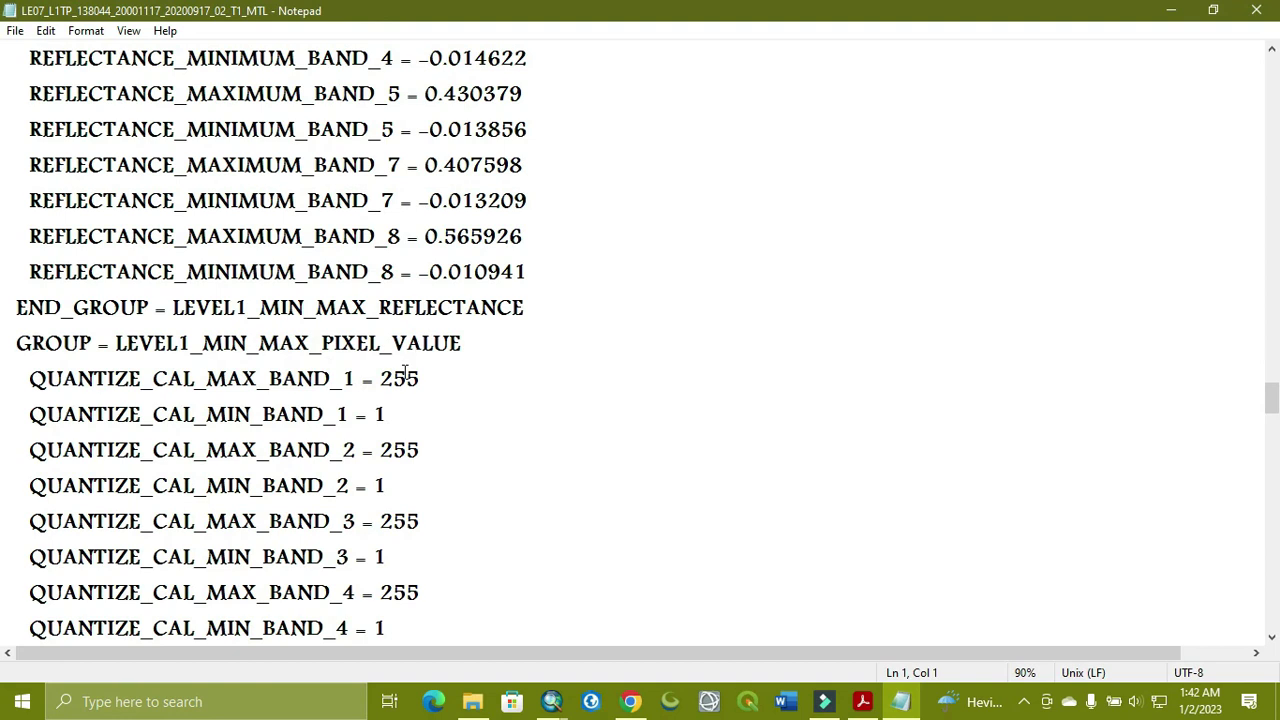
left_click(473, 701)
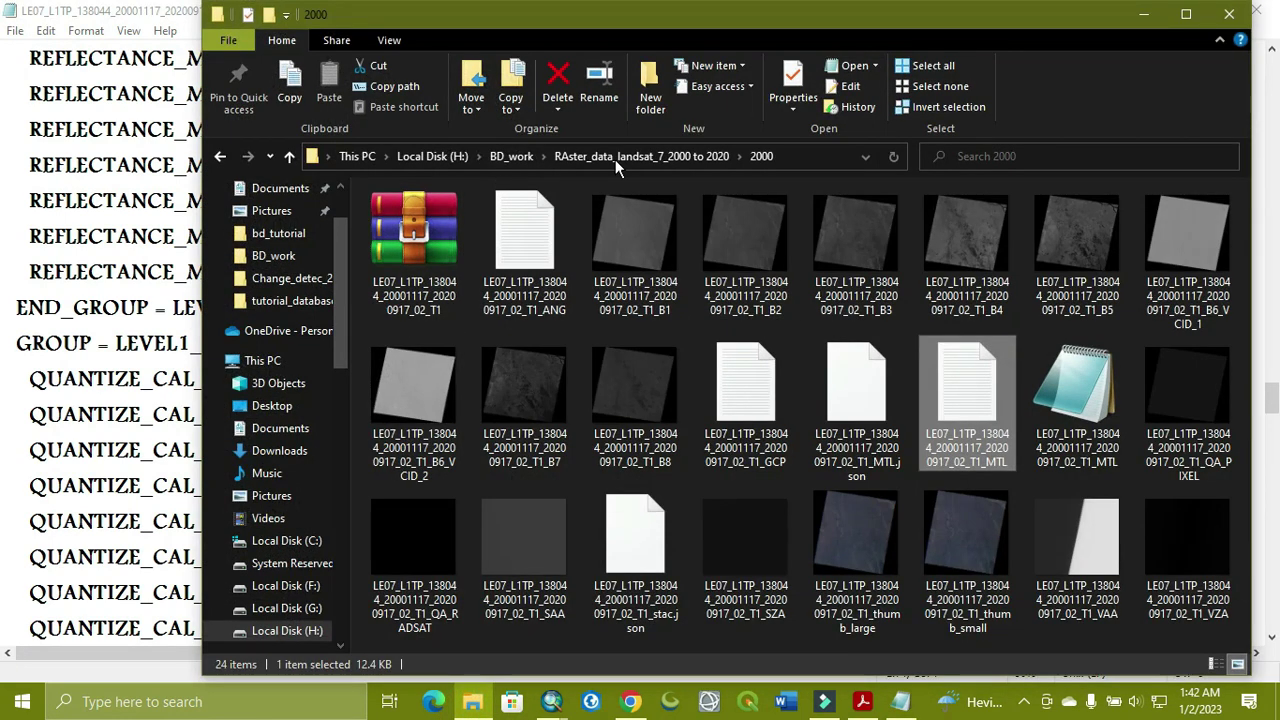
left_click(645, 158)
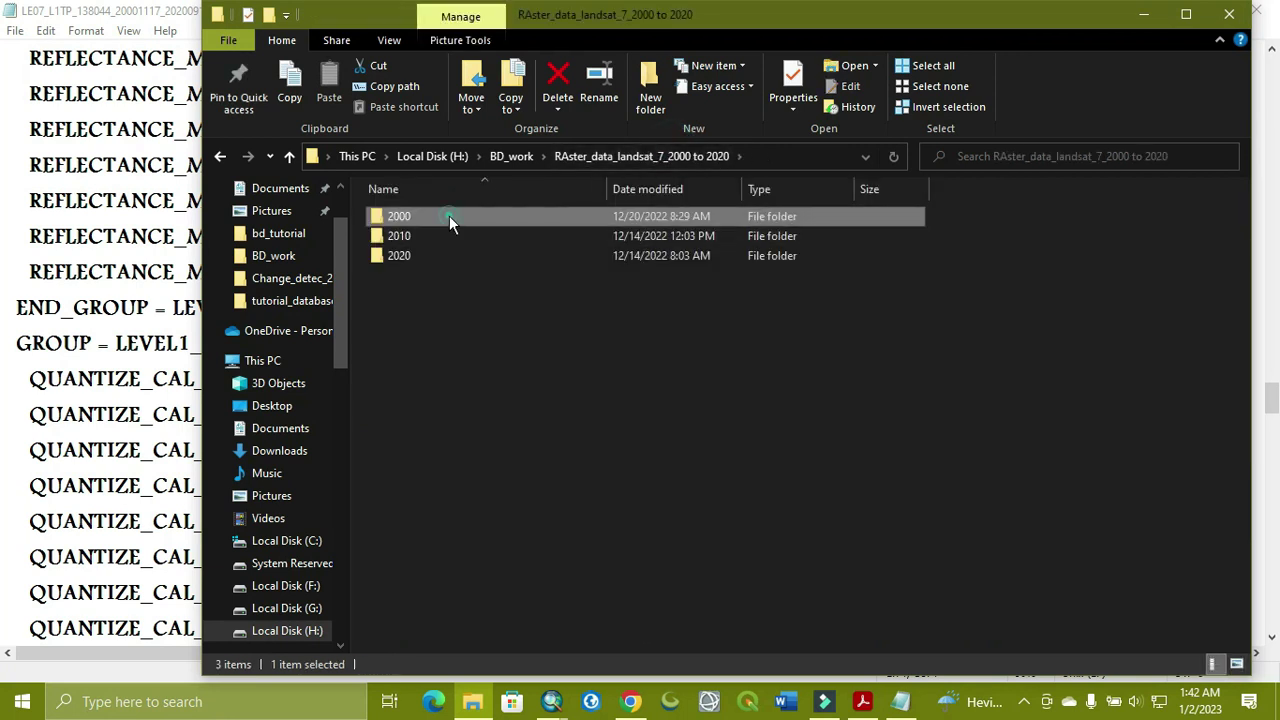
double_click(449, 215)
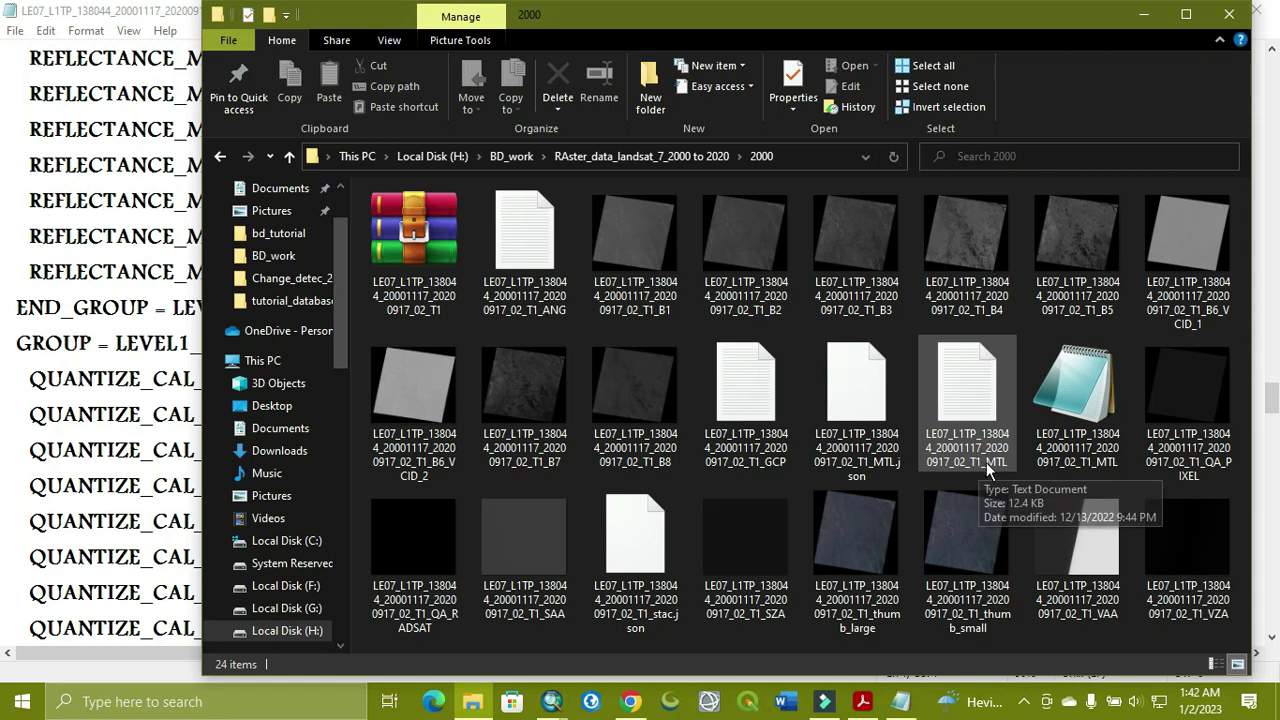
left_click(970, 414)
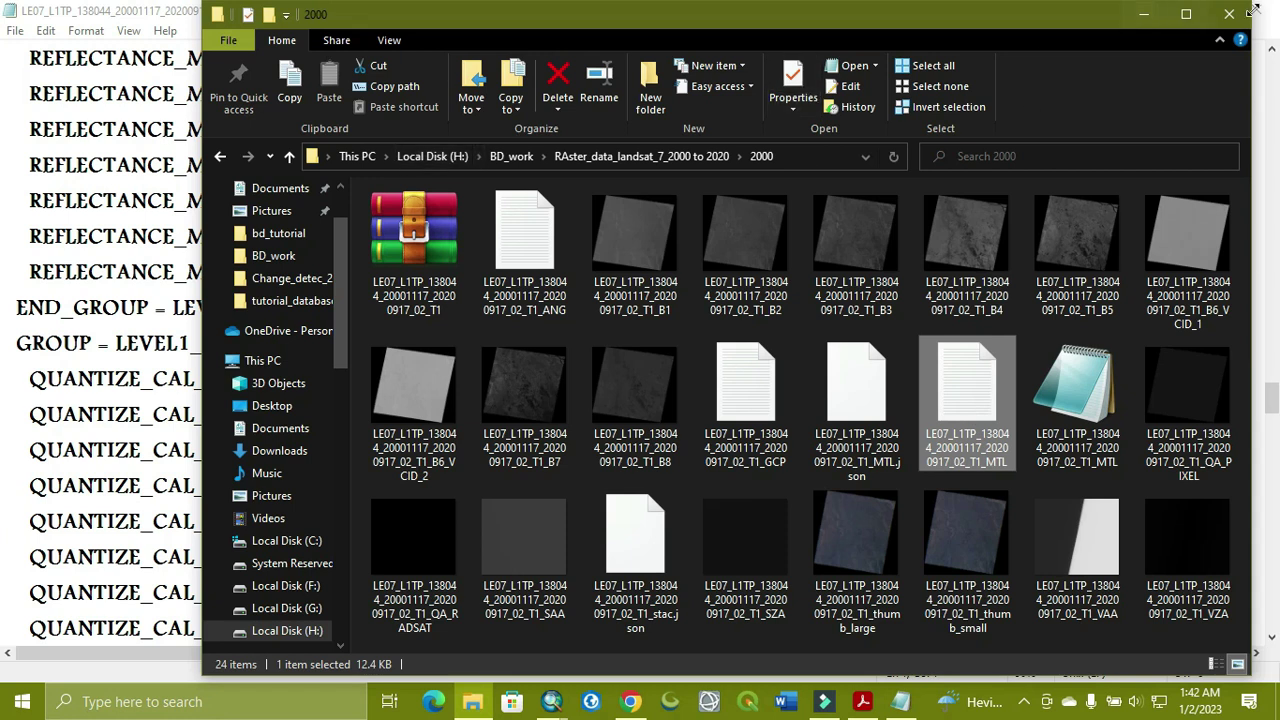
left_click(1143, 13)
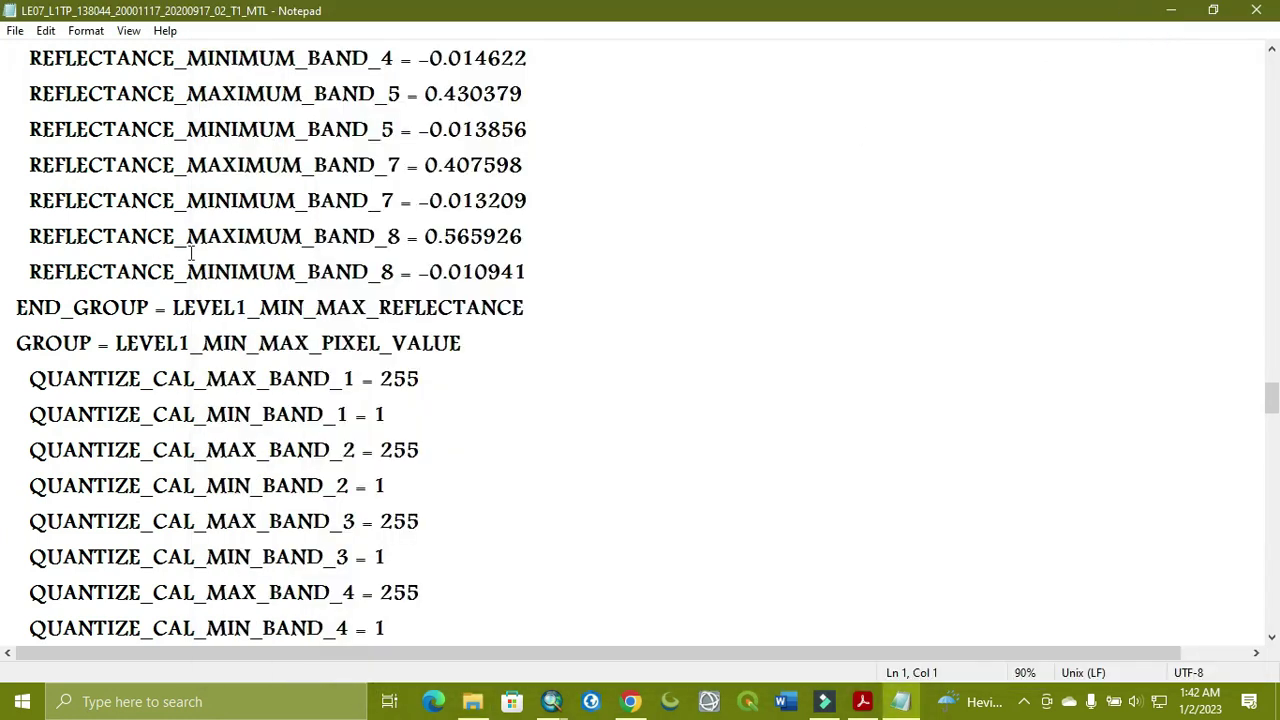
left_click(862, 701)
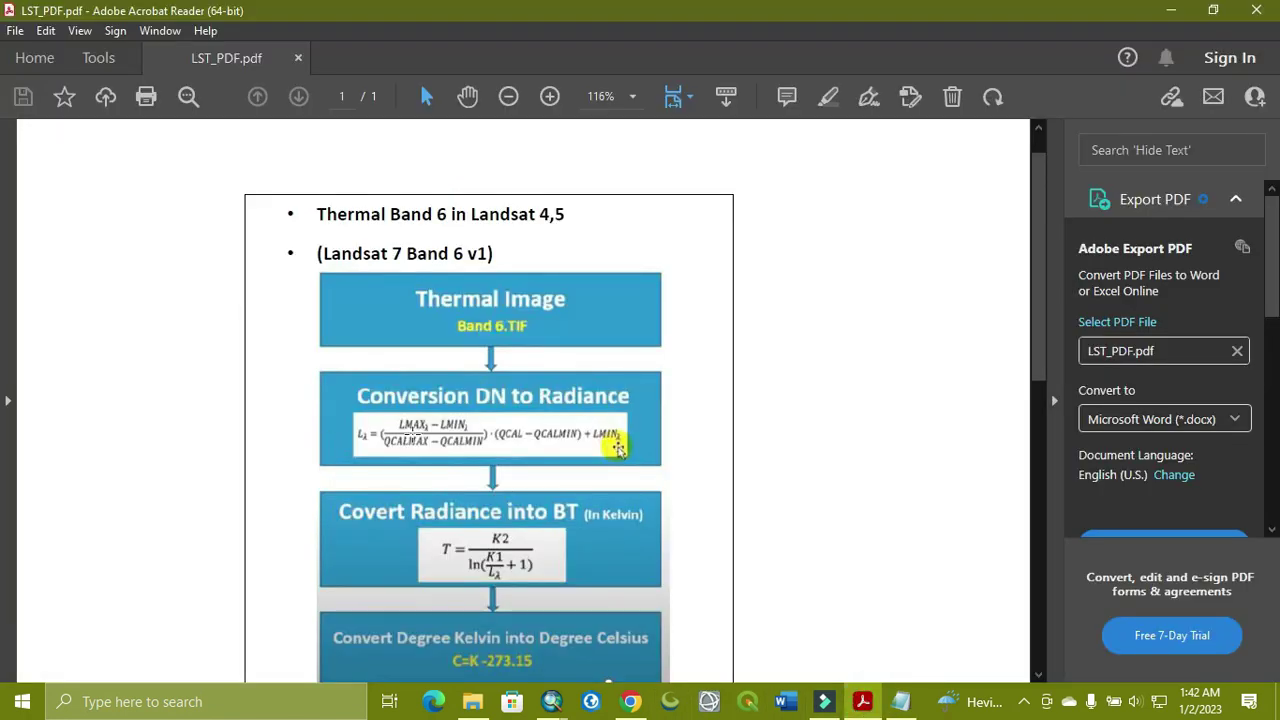
scroll(443, 428, "down", 3)
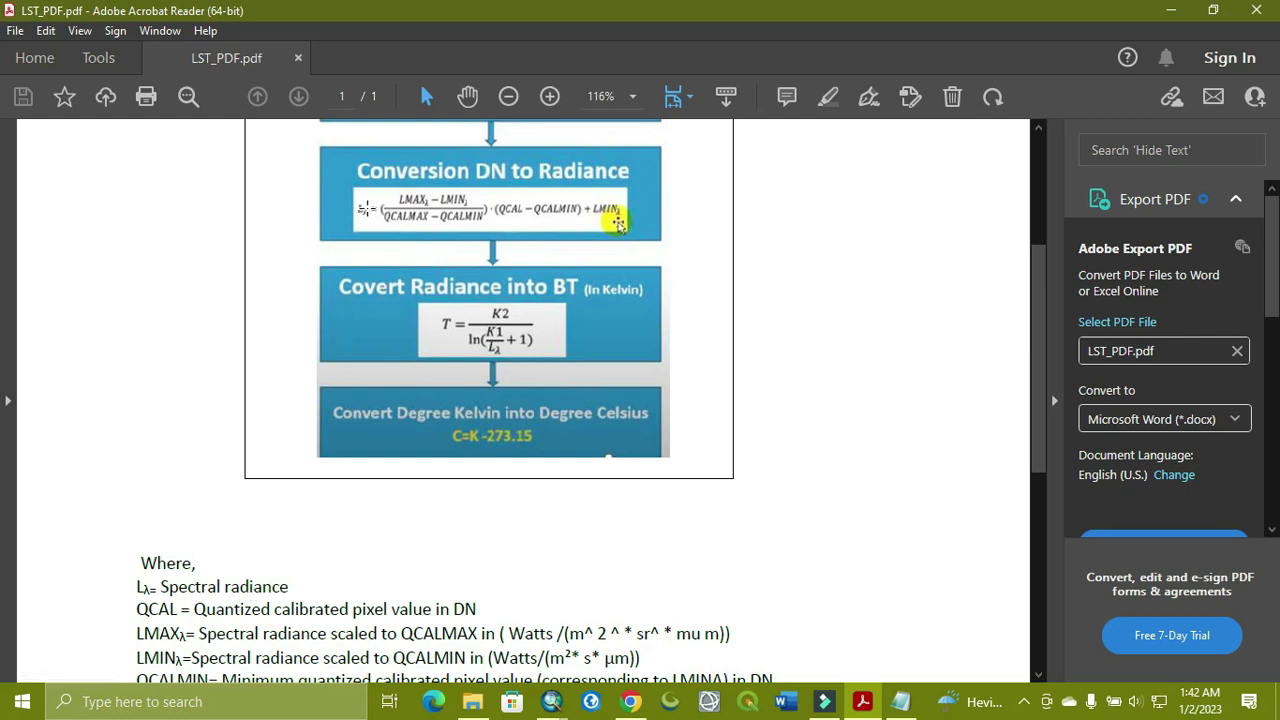
left_click(1168, 12)
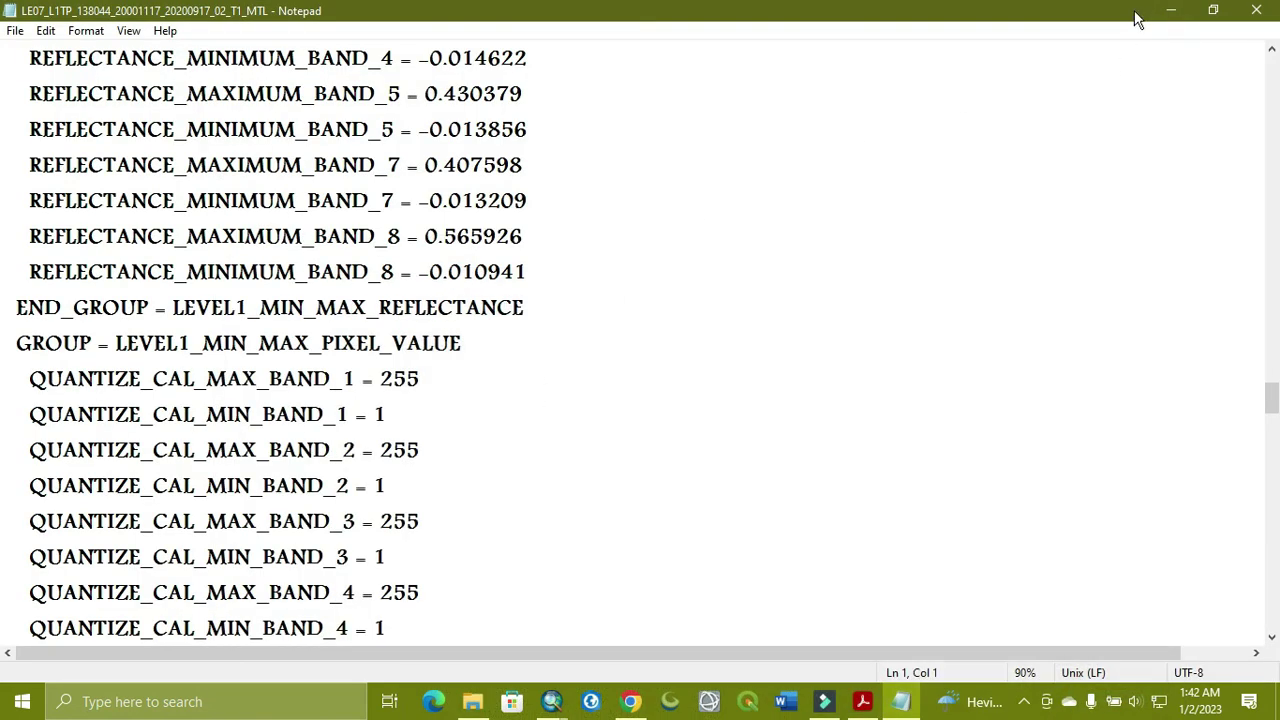
Insert the 2000 B6_VCID_1 raster into the Raster Calculator expression, then bring LST_PDF.pdf back up
left_click(1169, 12)
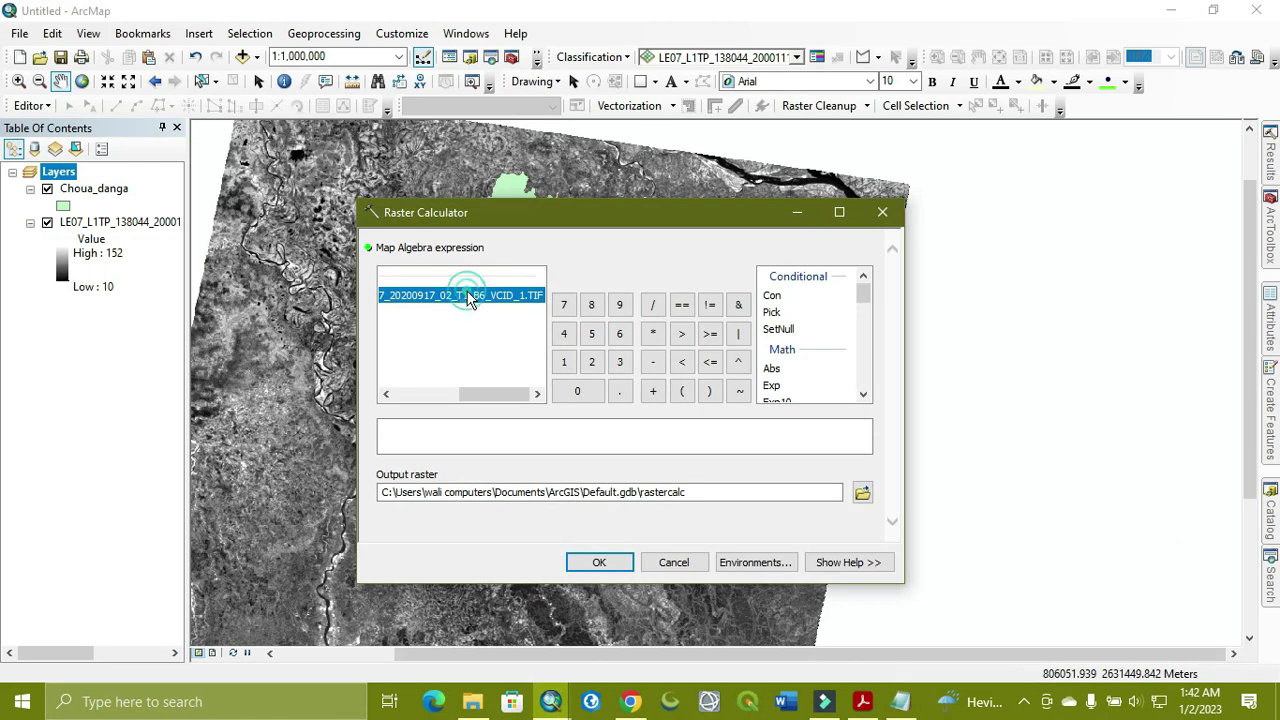
double_click(468, 296)
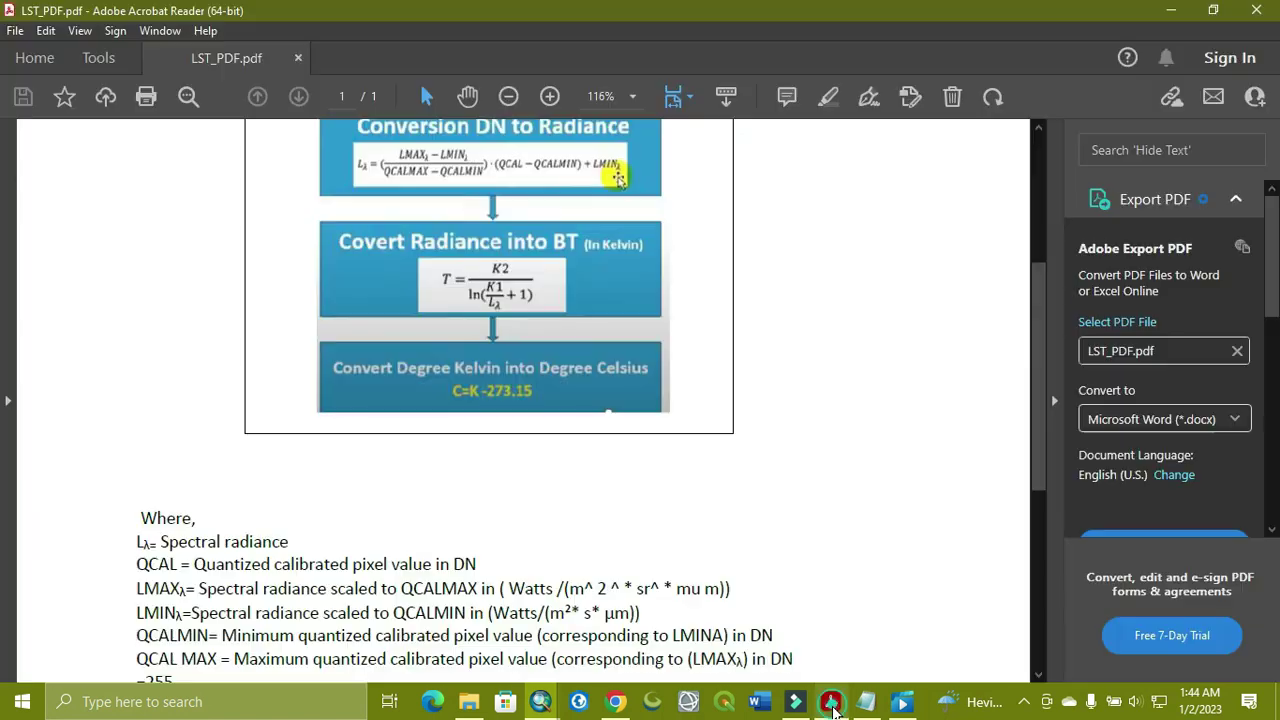
left_click(830, 701)
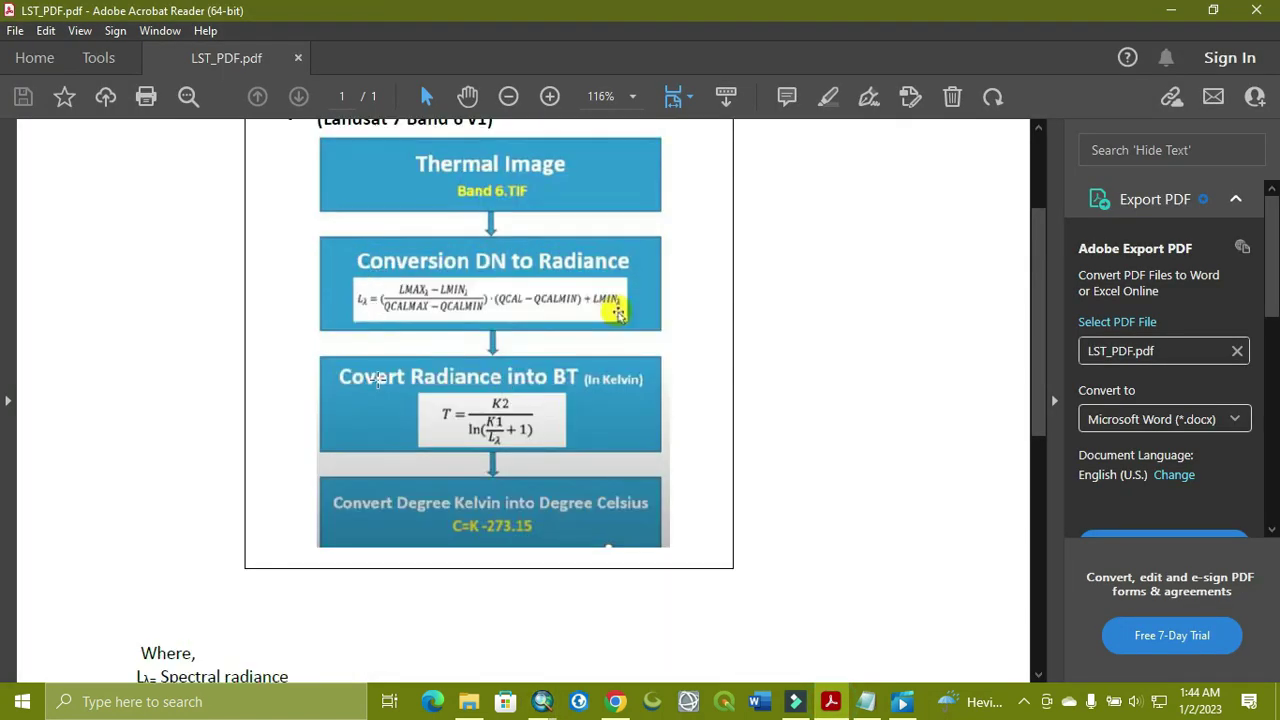
Read the radiance formula definitions in the PDF, then return to the Raster Calculator expression box
scroll(335, 482, "down", 2)
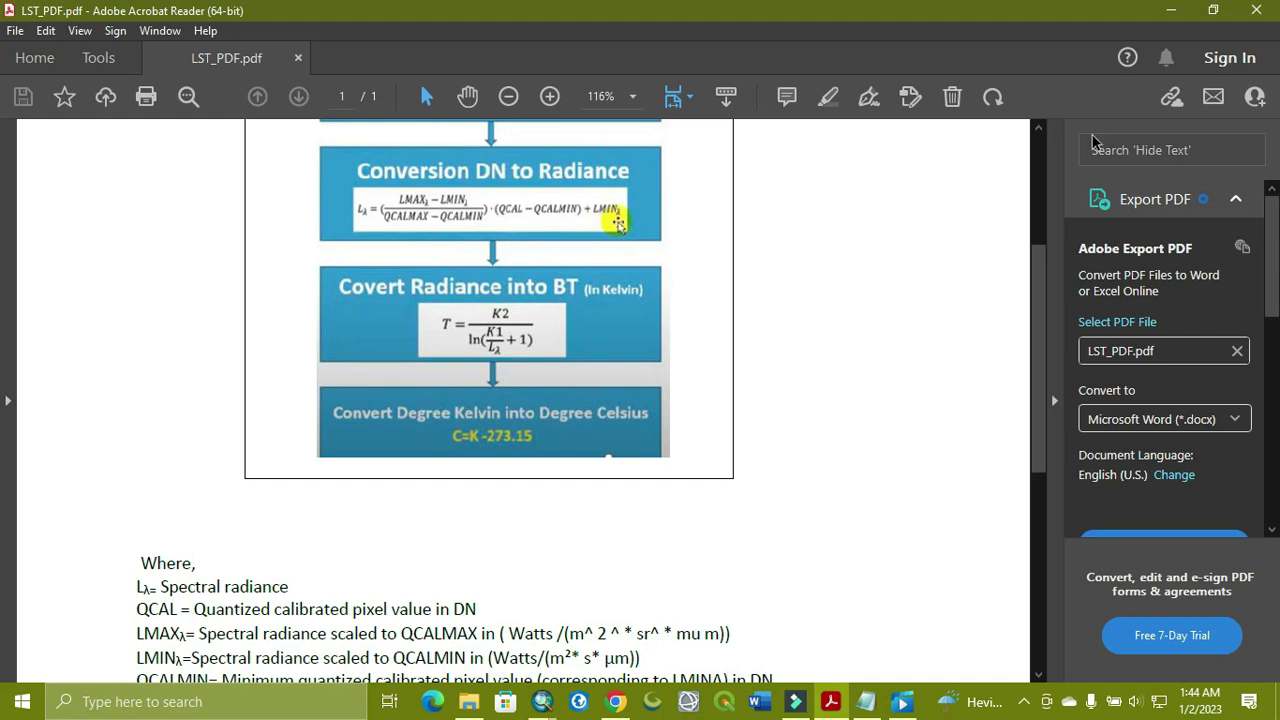
left_click(1170, 10)
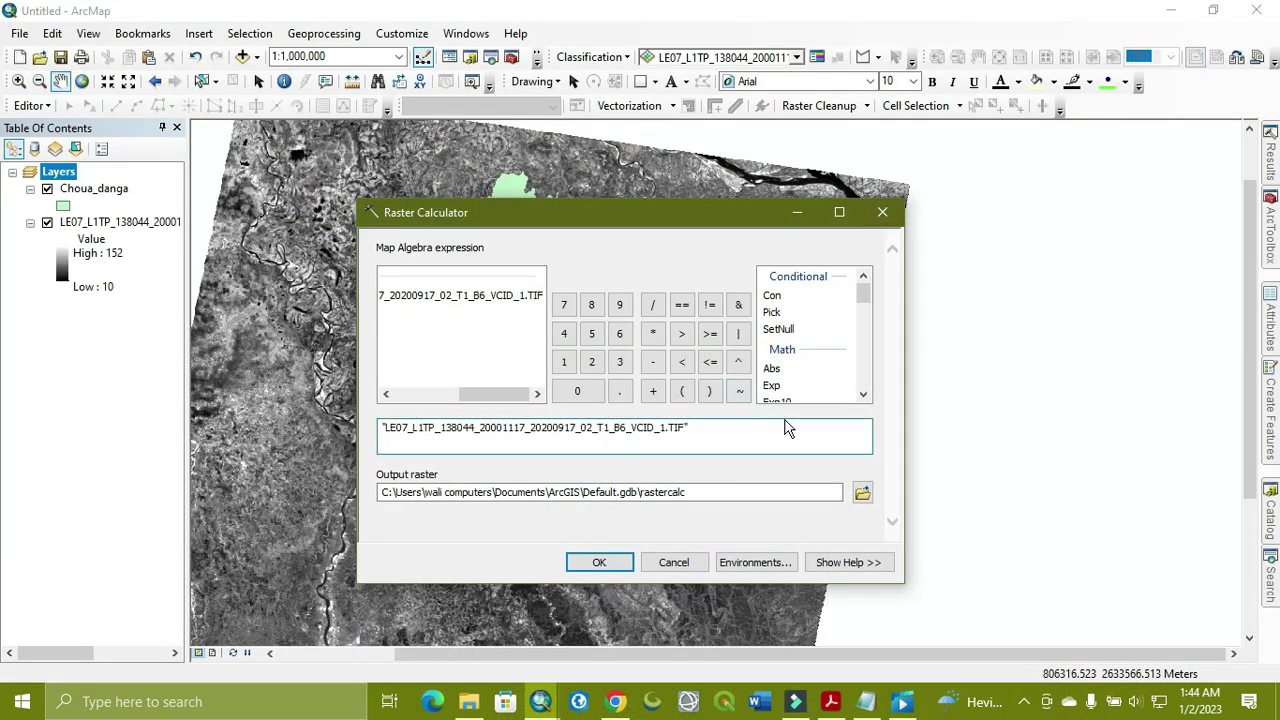
left_click(732, 425)
Clear the Raster Calculator expression and switch to the MTL metadata in Notepad
left_click_drag(732, 425, 378, 436)
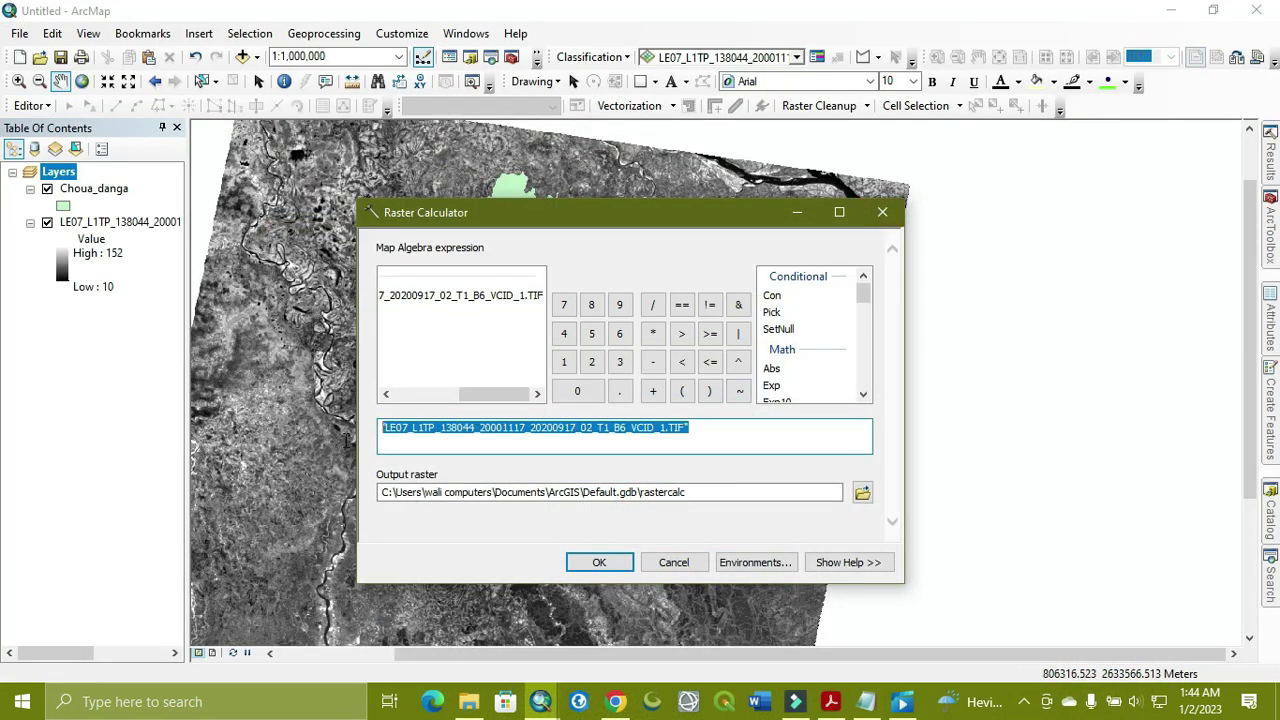
key("BackSpace")
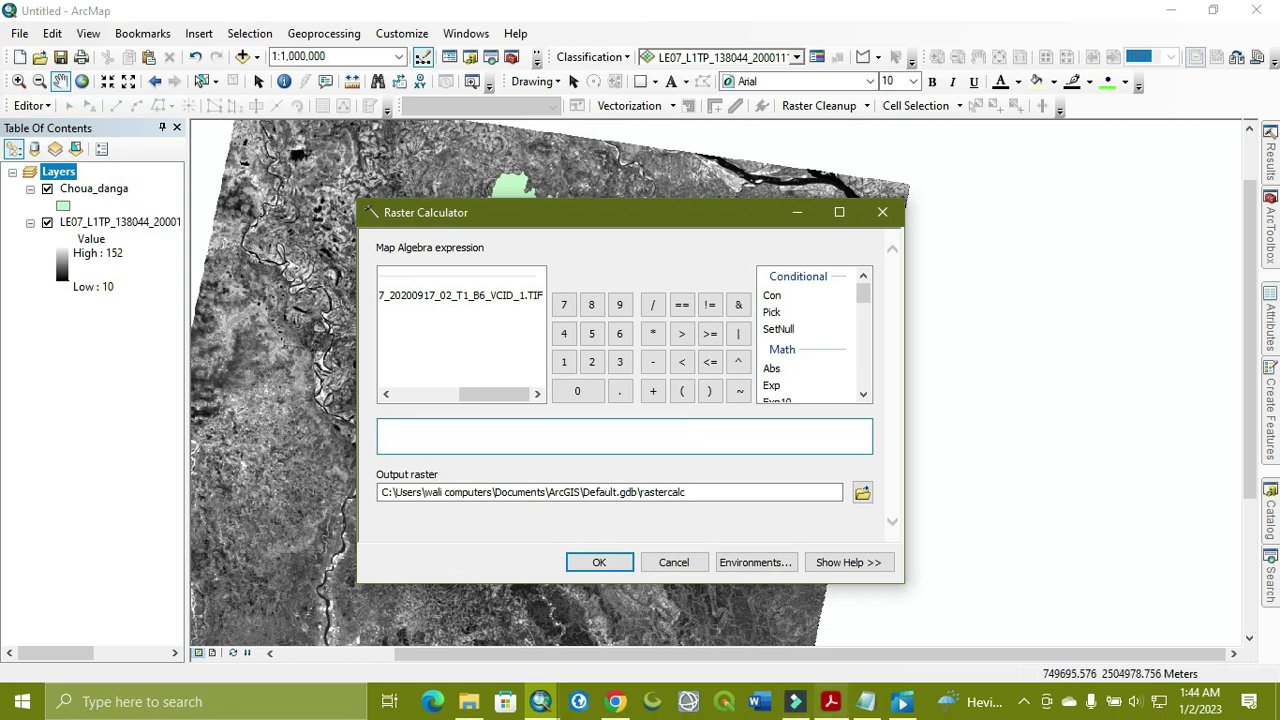
left_click(866, 703)
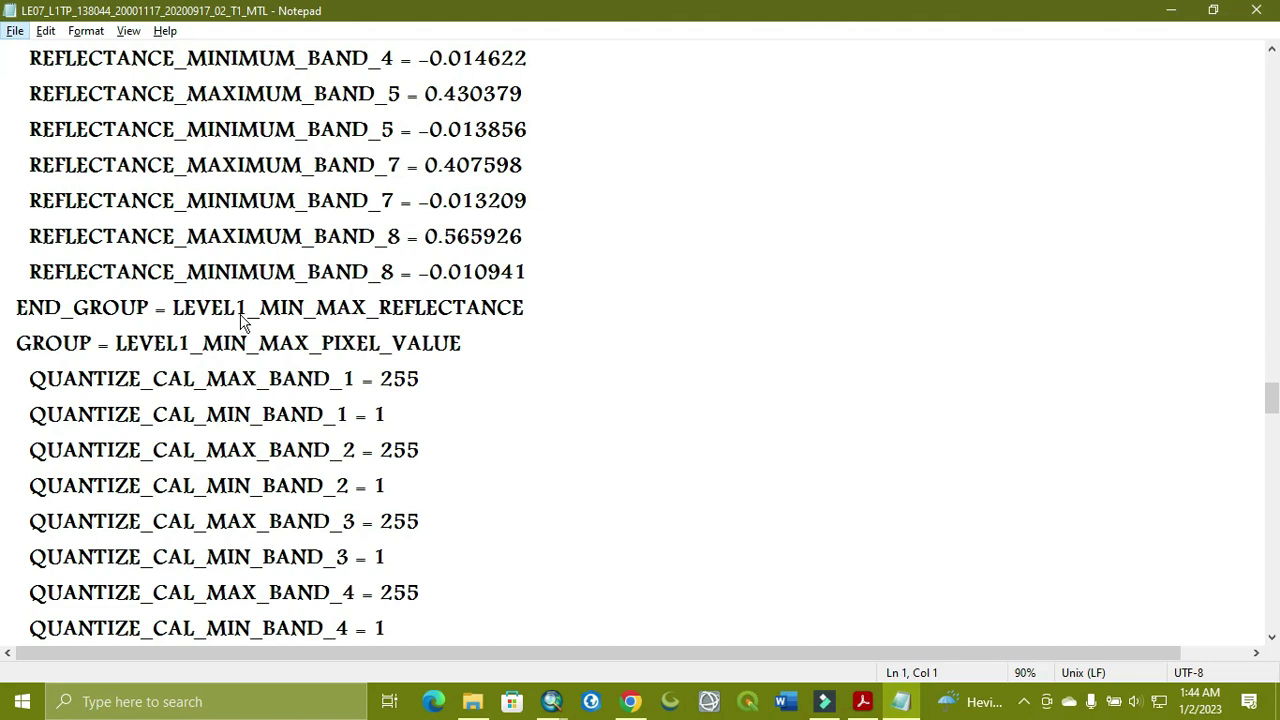
left_click(376, 403)
Find RADIANCE_MAXIMUM_BAND_6_VCID_1 in the MTL file and select its value 17.040
scroll(376, 403, "up", 10)
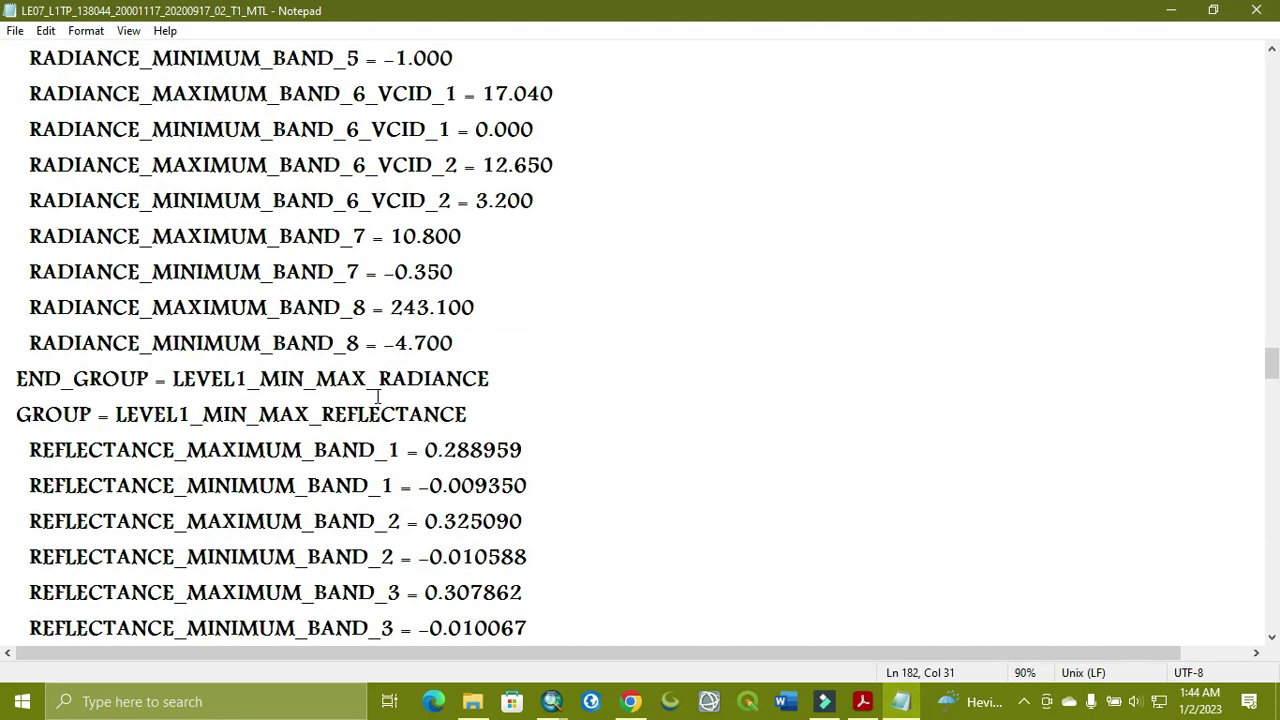
scroll(320, 270, "up", 1)
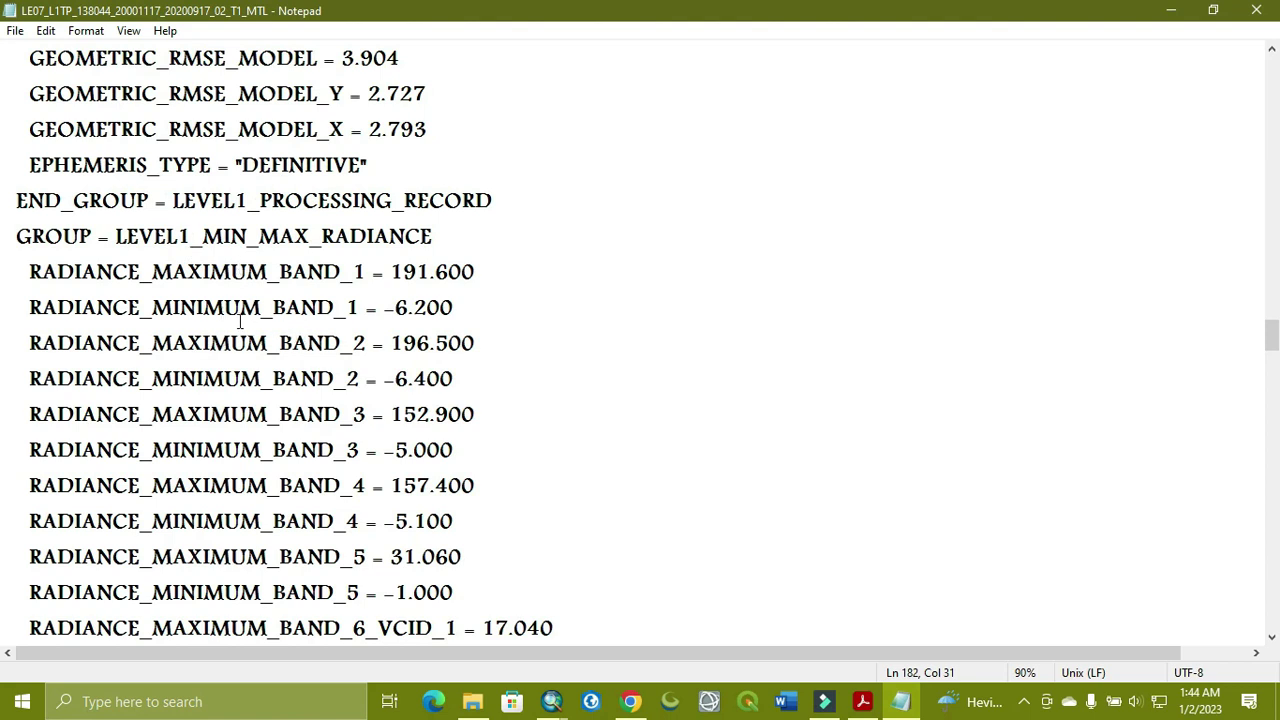
scroll(240, 321, "up", 1)
scroll(240, 321, "up", 15)
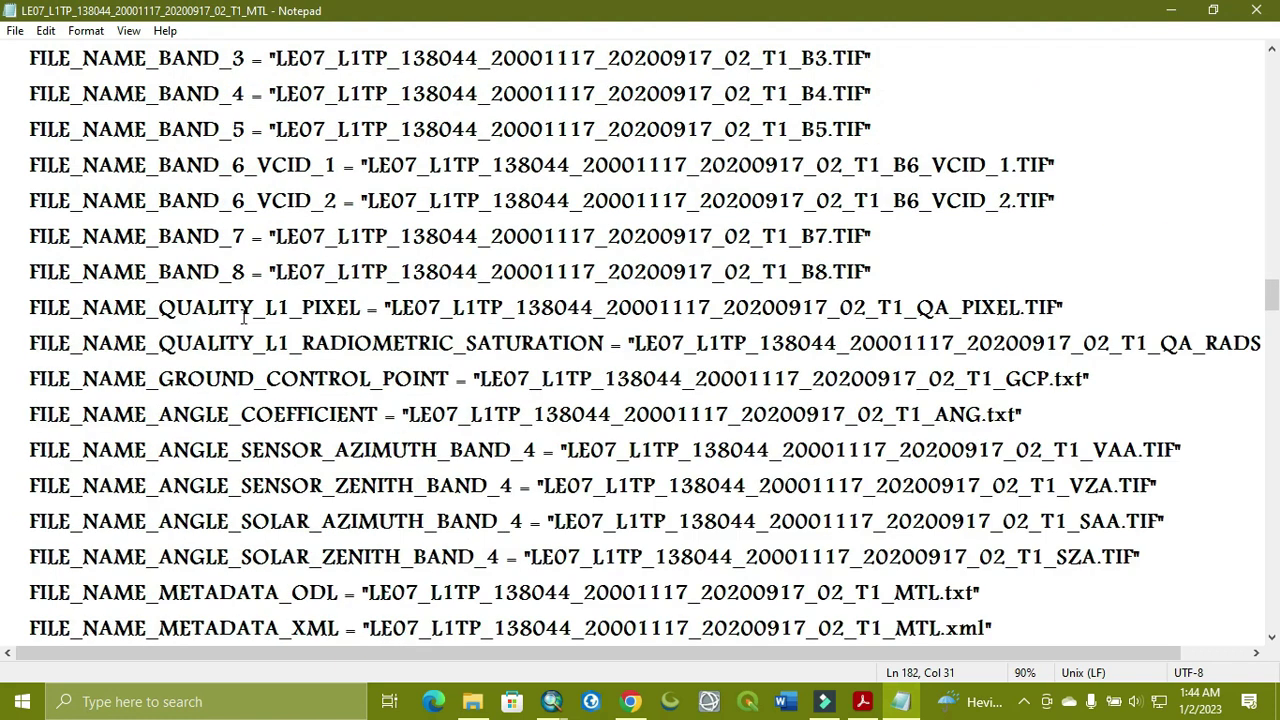
scroll(245, 312, "up", 4)
scroll(251, 312, "down", 20)
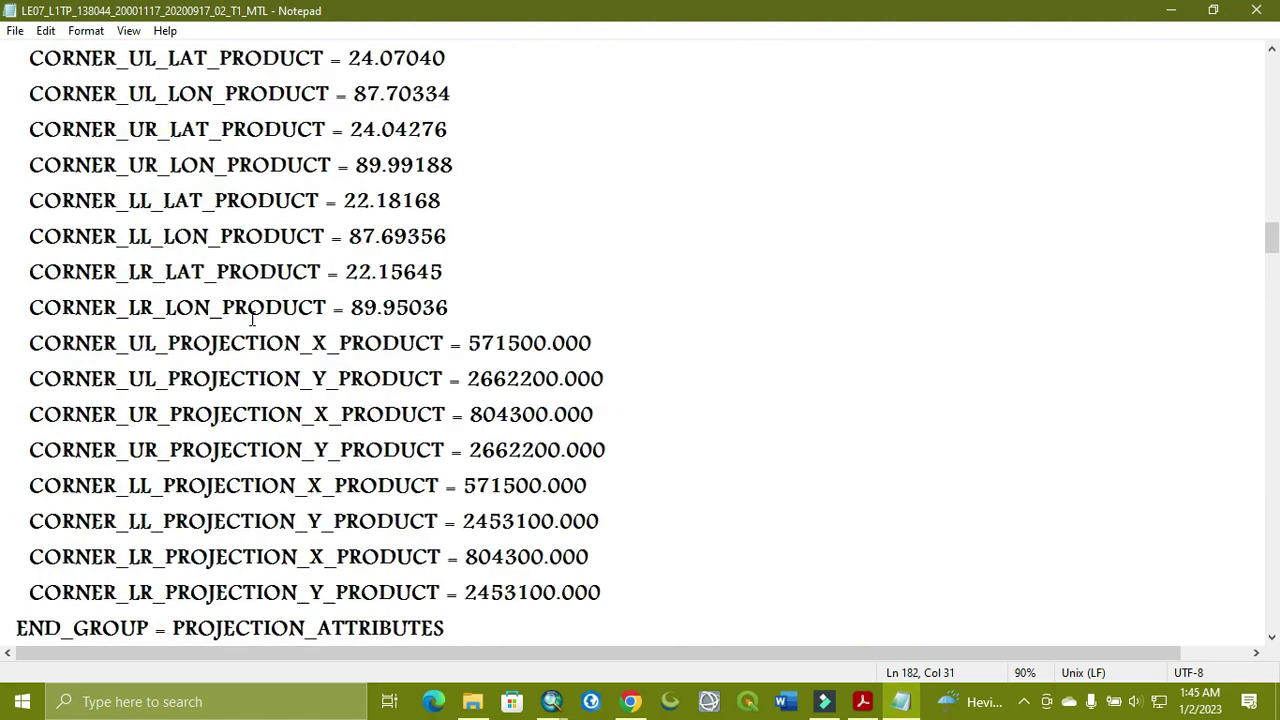
scroll(258, 327, "down", 11)
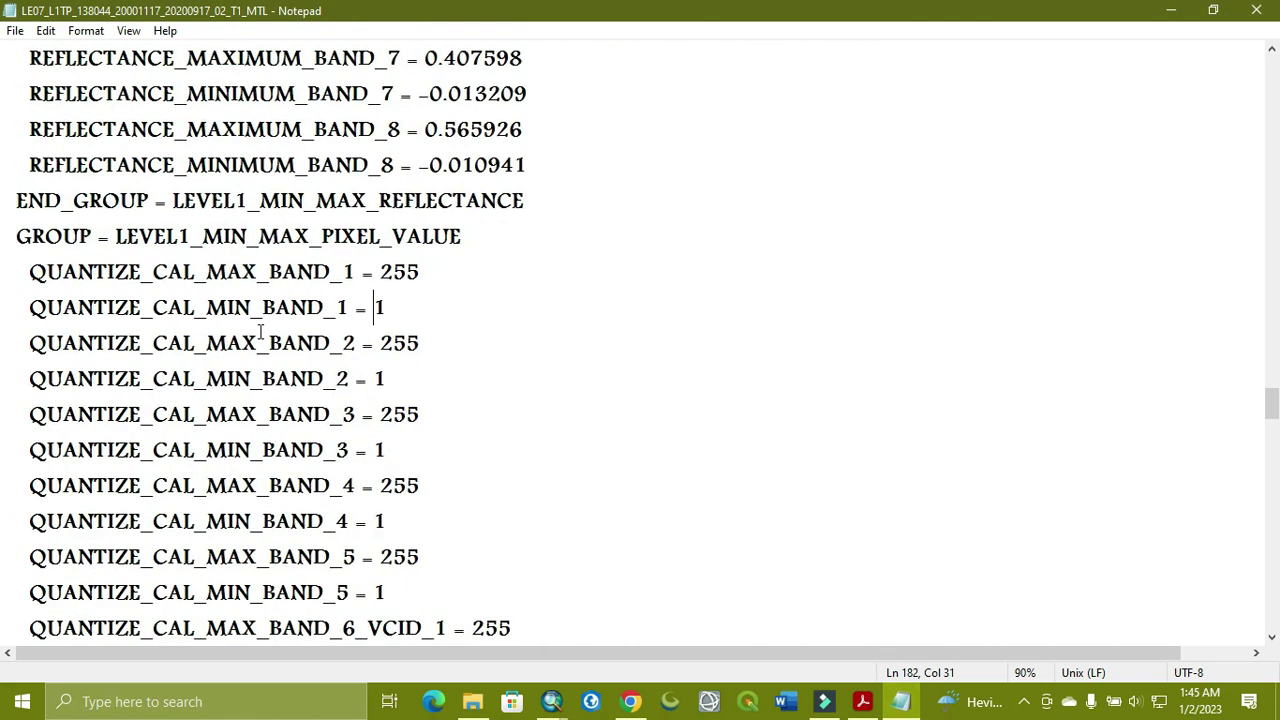
scroll(263, 335, "up", 6)
scroll(215, 300, "up", 2)
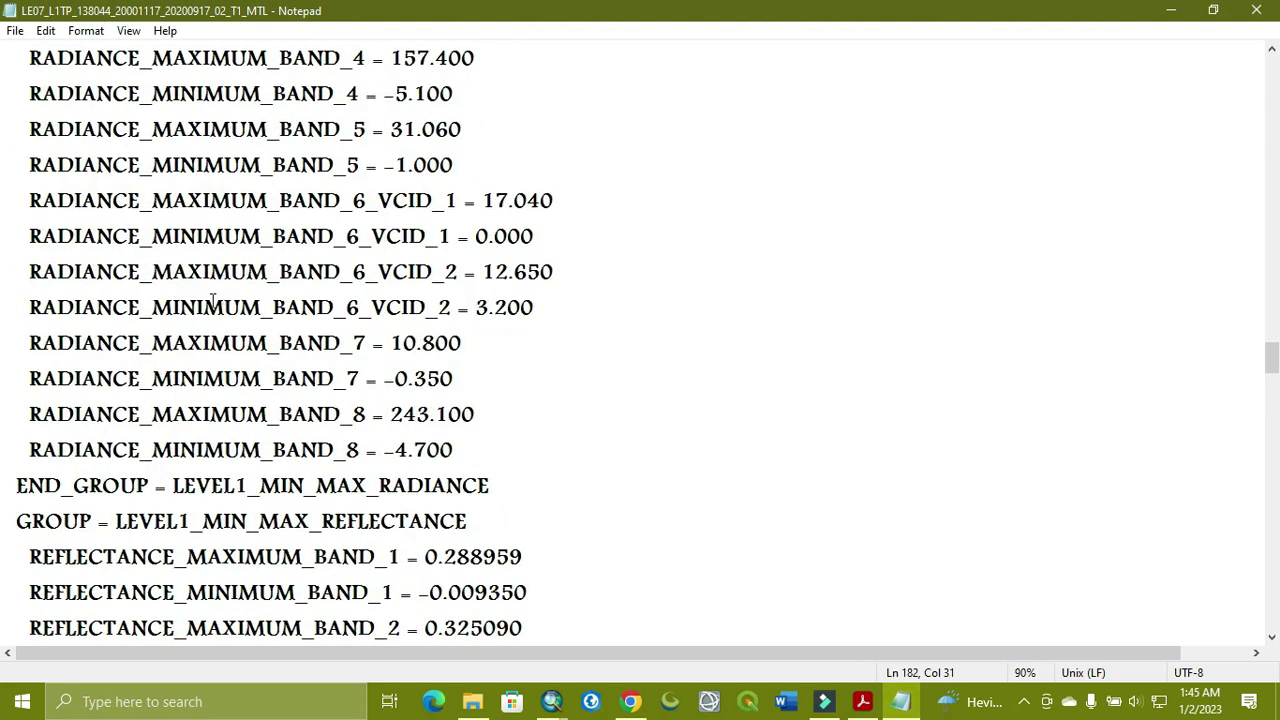
scroll(239, 285, "up", 1)
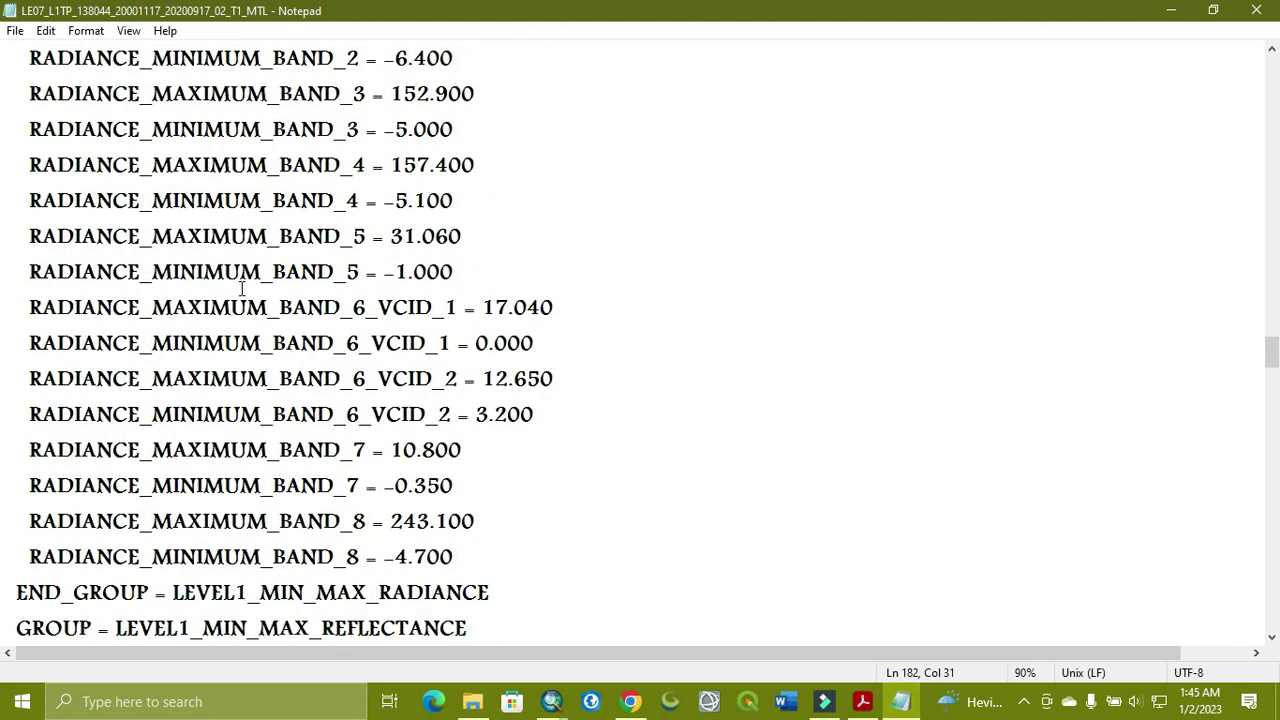
scroll(241, 288, "up", 1)
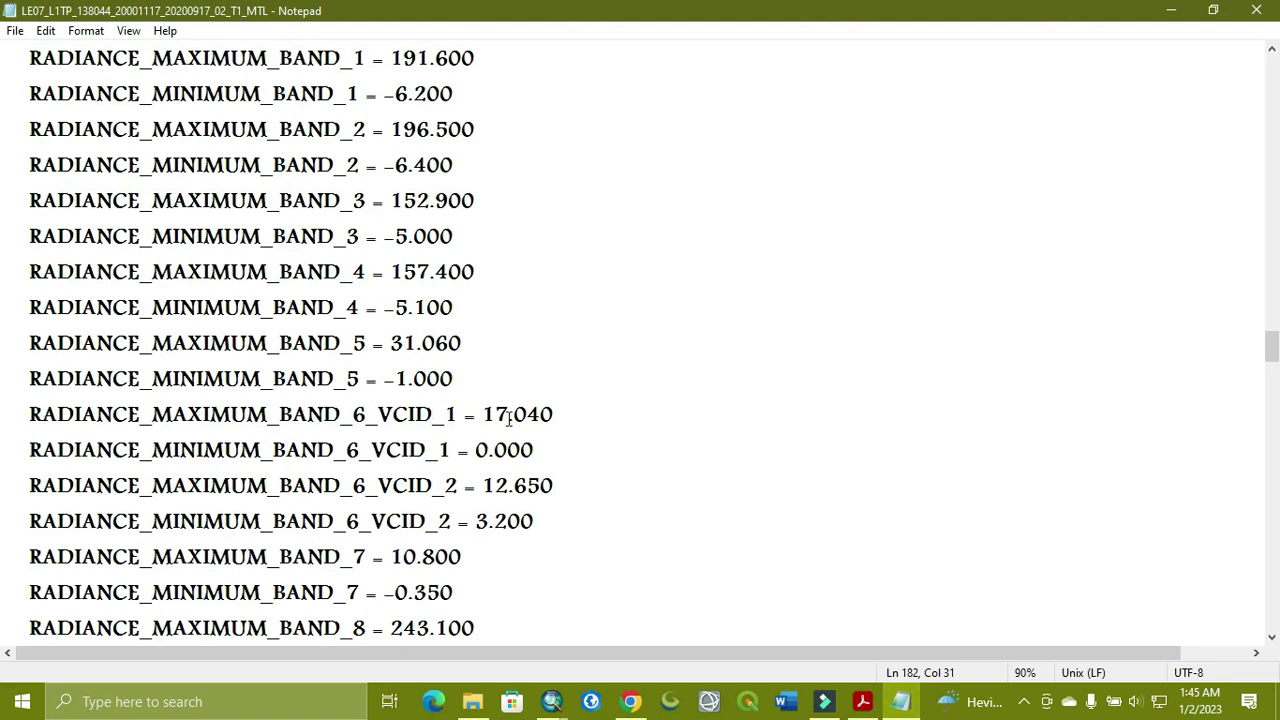
left_click_drag(564, 416, 487, 412)
key("ctrl+c")
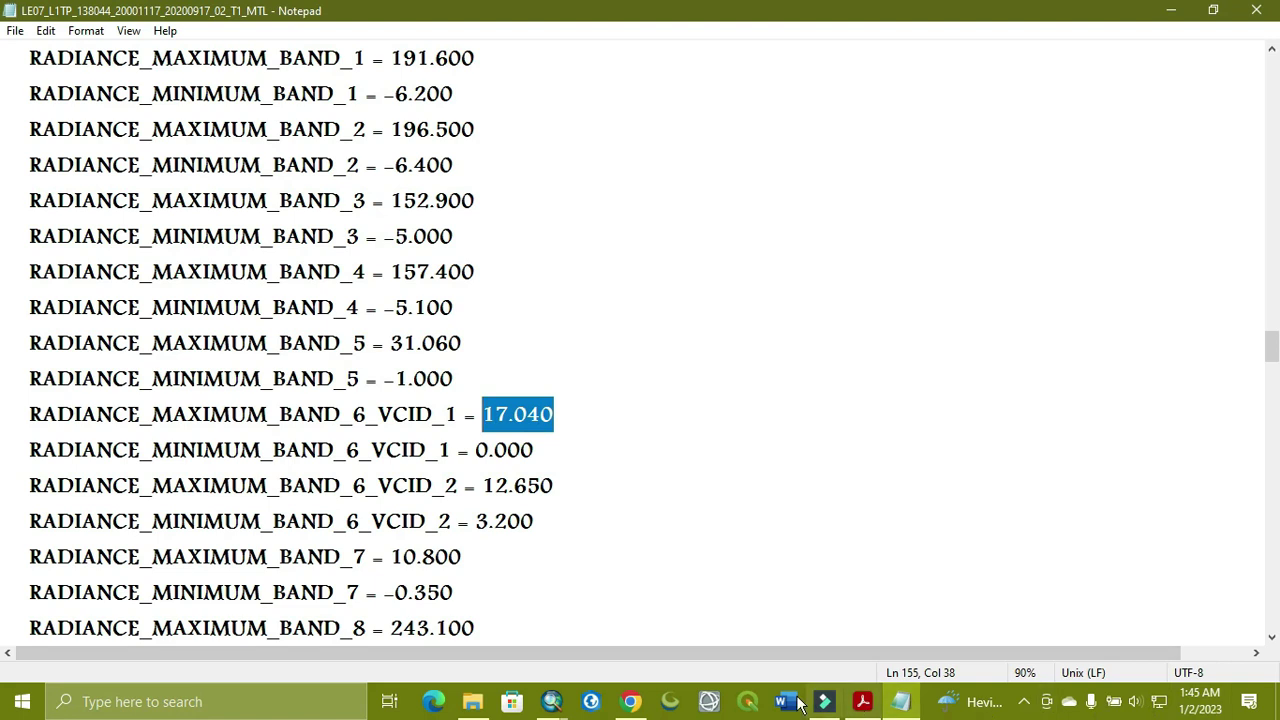
left_click(551, 701)
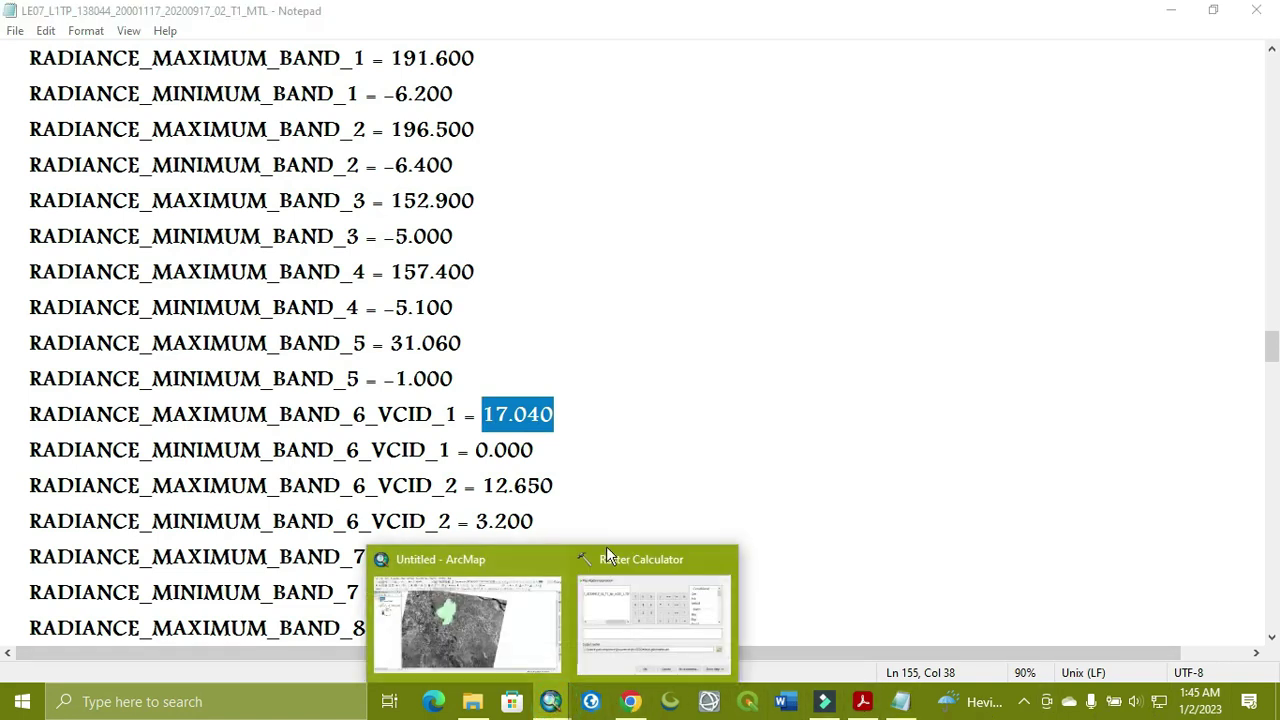
Paste 17.040 into the expression and copy the band 6 VCID_1 minimum radiance 0.000 from Notepad
left_click(652, 640)
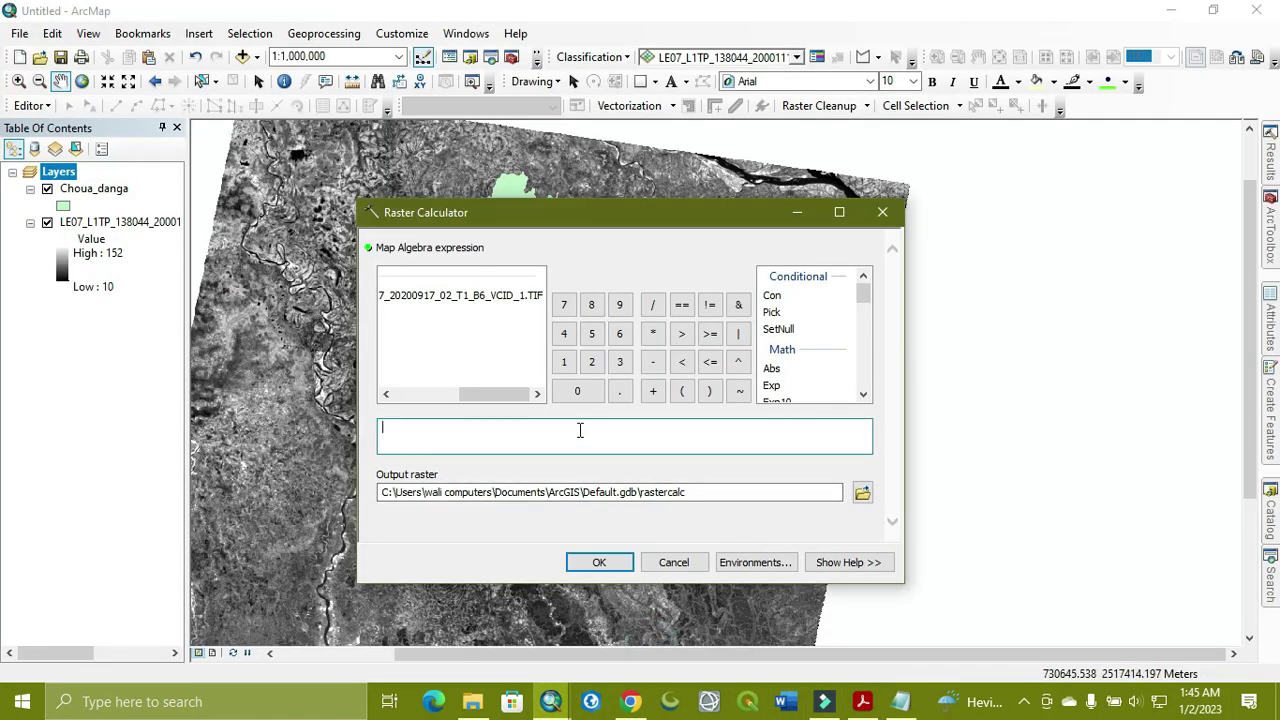
key("ctrl+v")
left_click(862, 701)
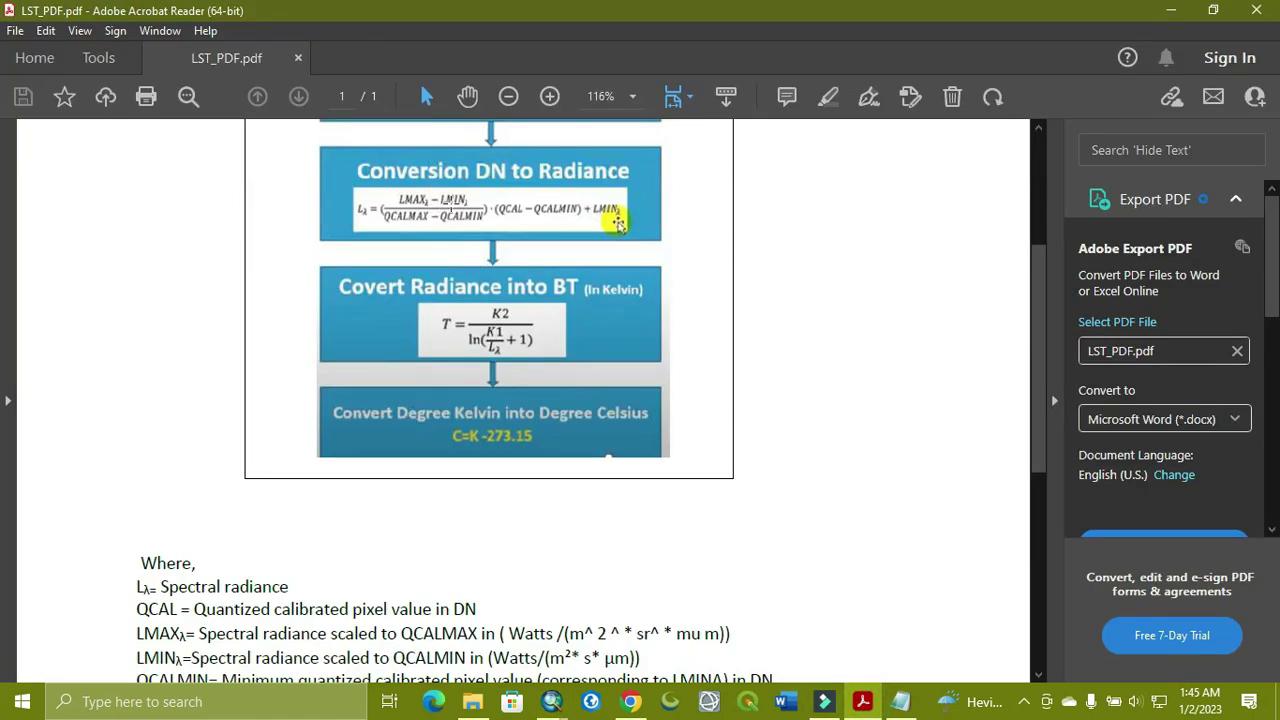
left_click(1170, 12)
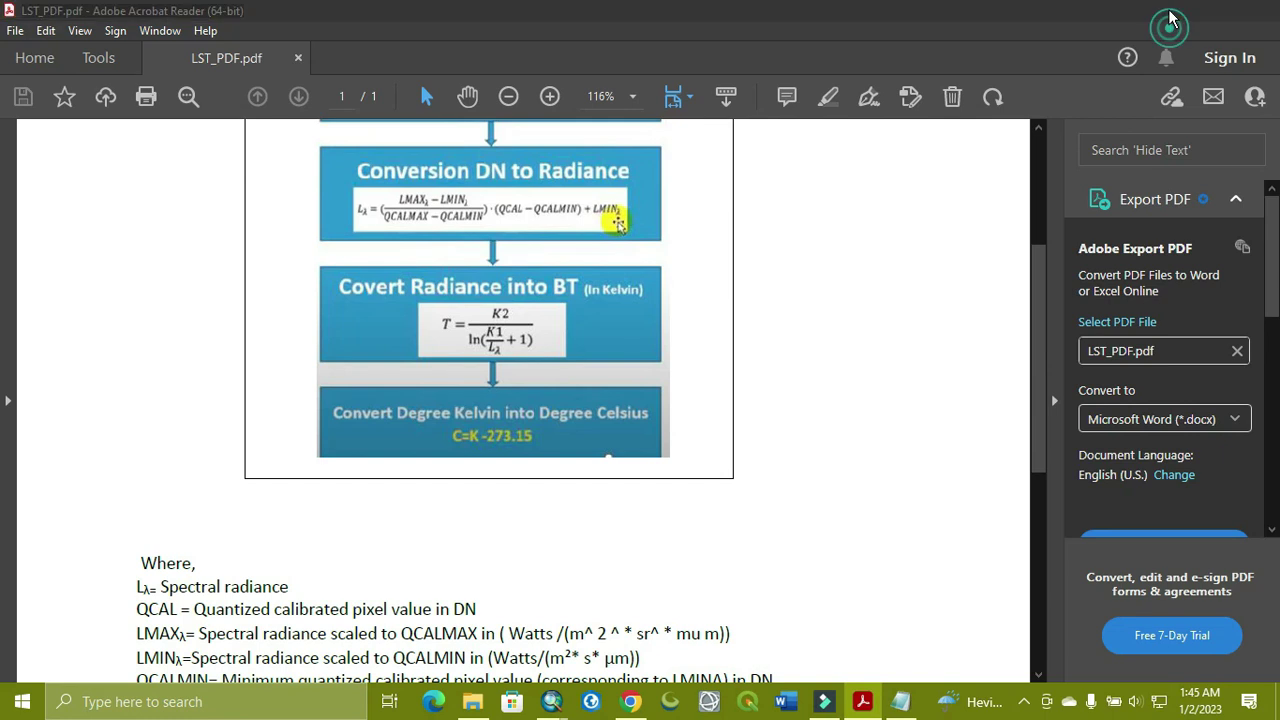
left_click(901, 705)
left_click_drag(553, 452, 472, 451)
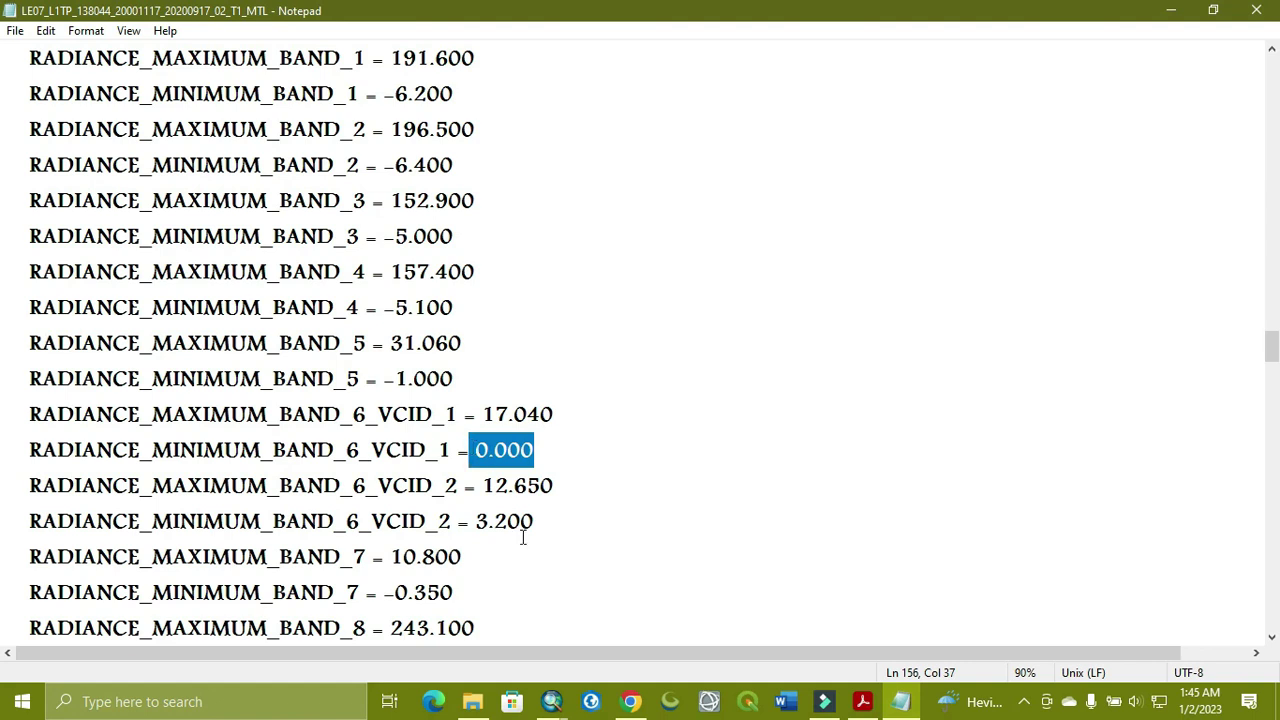
left_click(1170, 12)
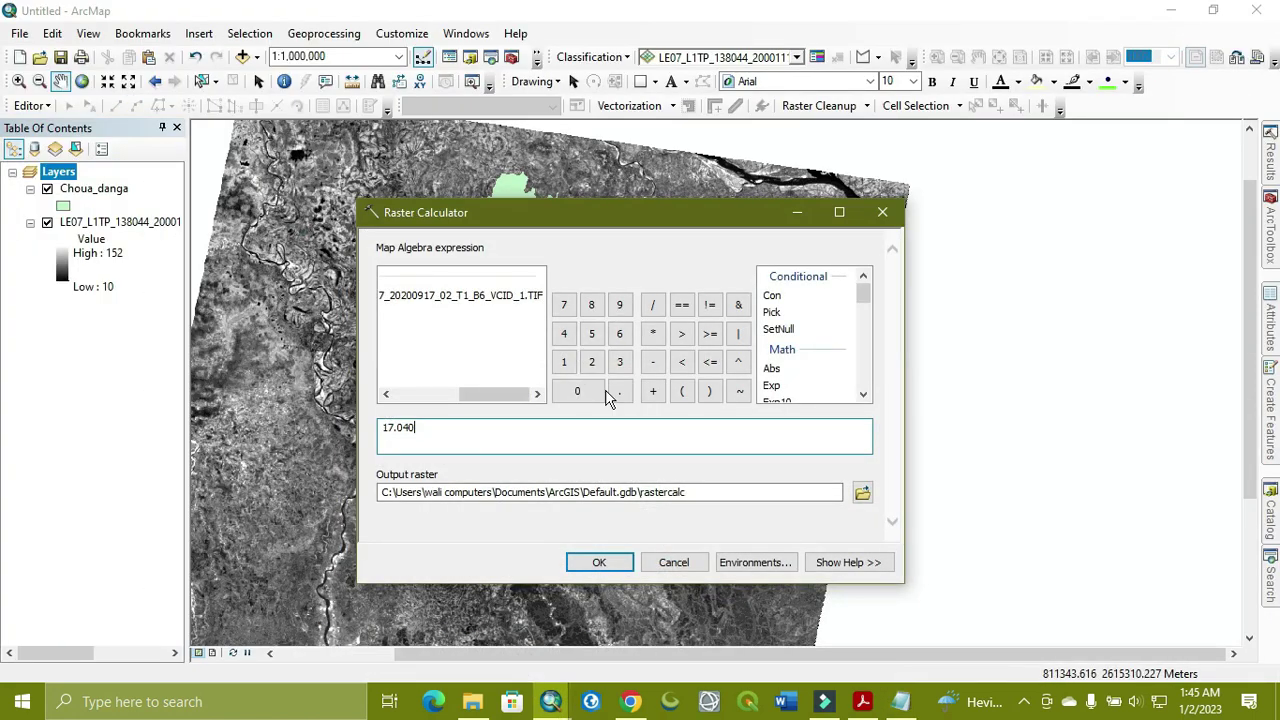
Extend the expression to "(17.040 - 0) / (" using the calculator keypad
left_click(655, 368)
type("0")
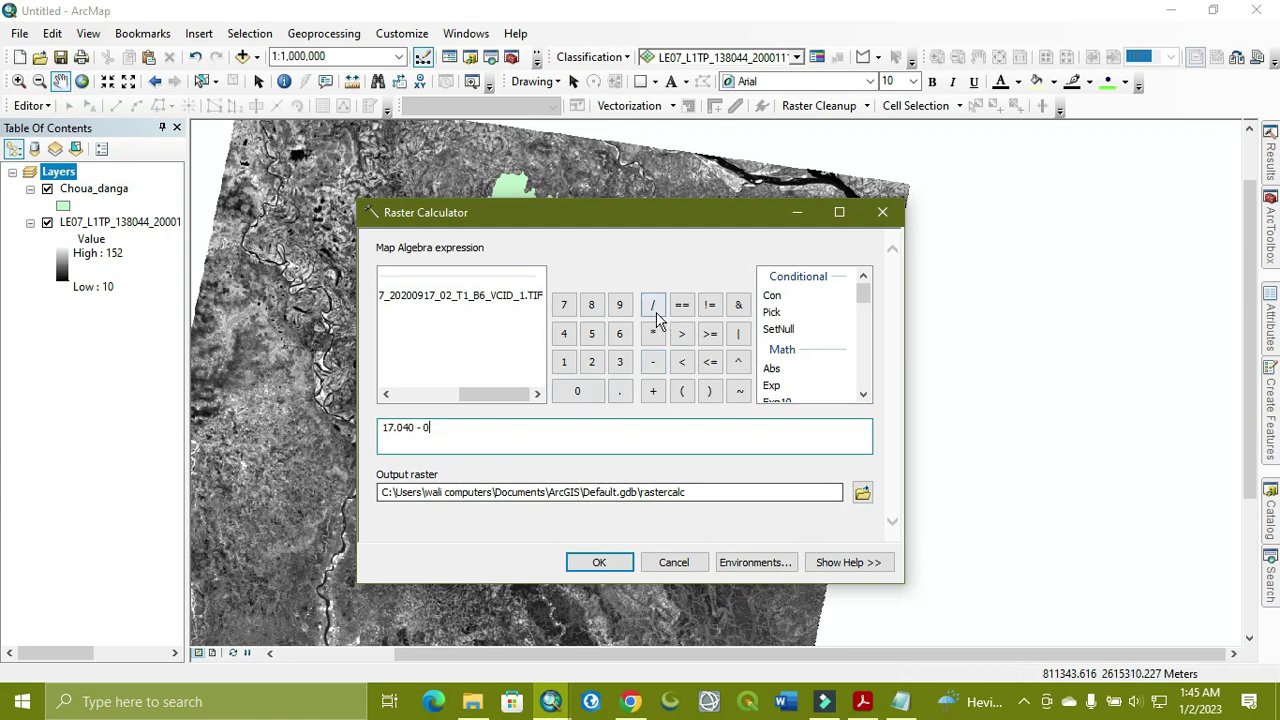
left_click(709, 390)
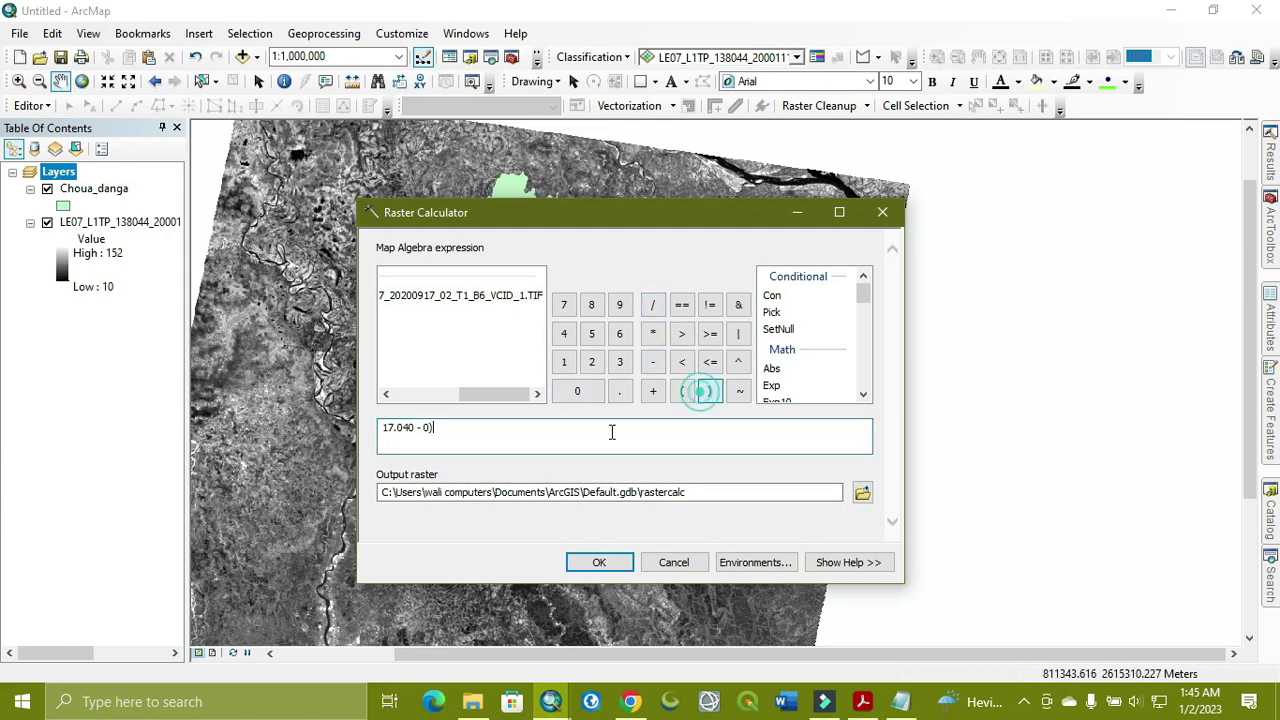
left_click(382, 430)
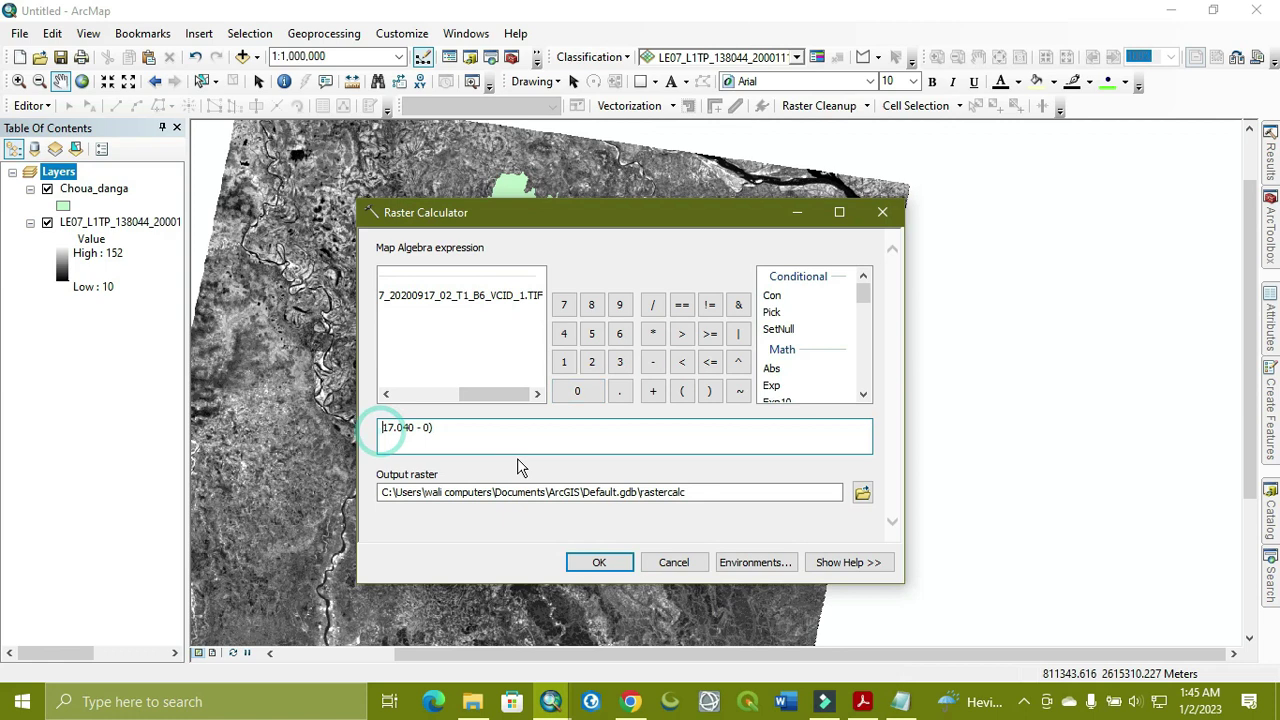
left_click(681, 390)
left_click(503, 429)
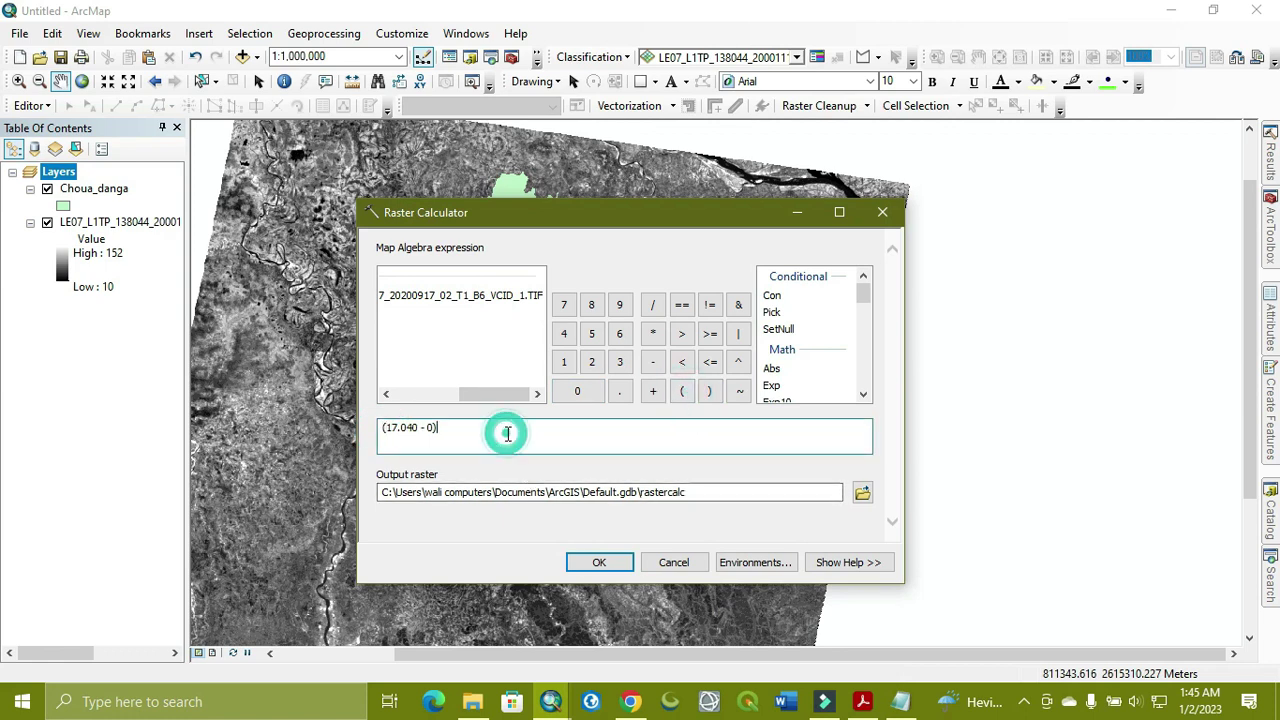
left_click(652, 304)
left_click(681, 390)
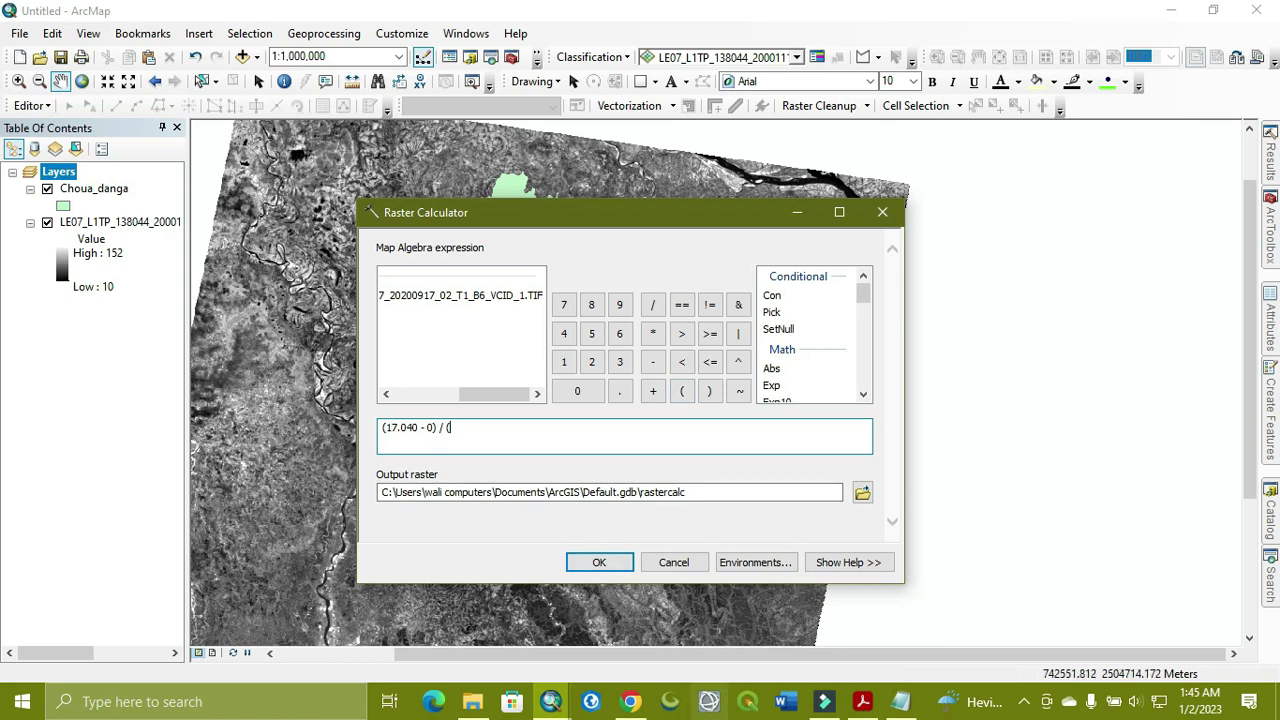
Copy QUANTIZE_CAL_MAX_BAND_6_VCID_1 value 255 from the MTL file and paste it into the denominator
left_click(899, 705)
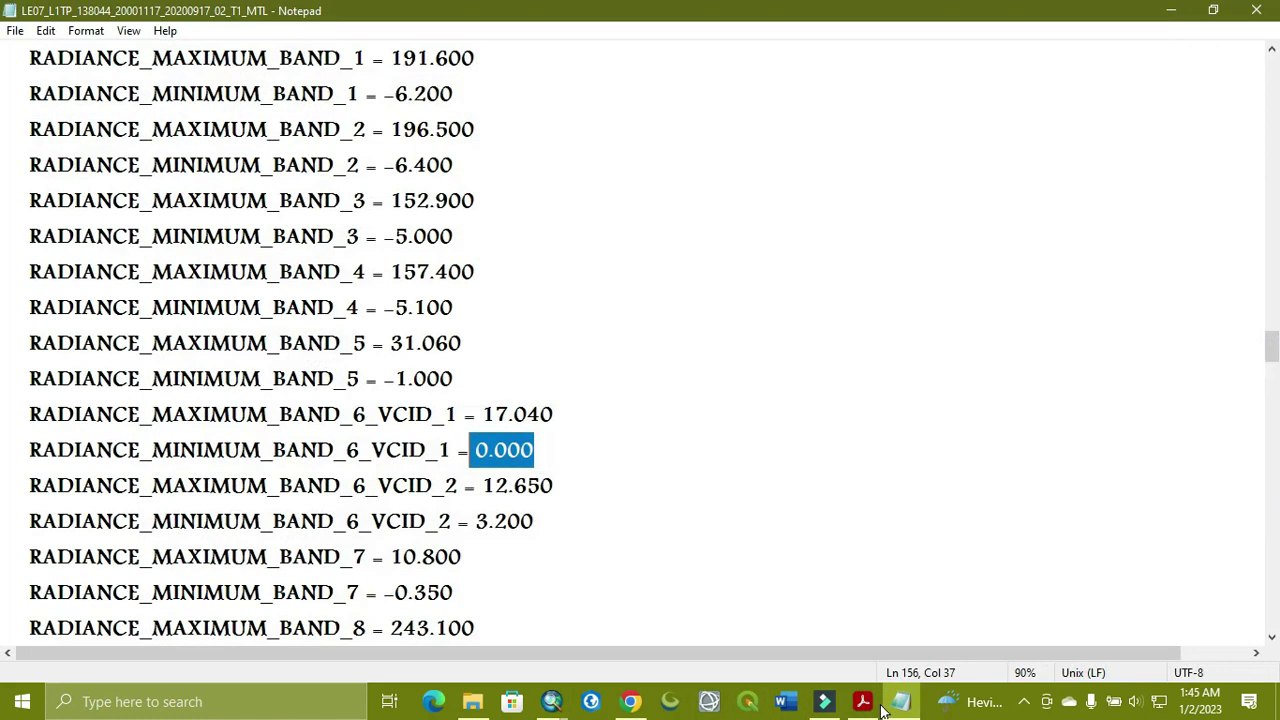
scroll(366, 475, "down", 10)
scroll(366, 475, "down", 1)
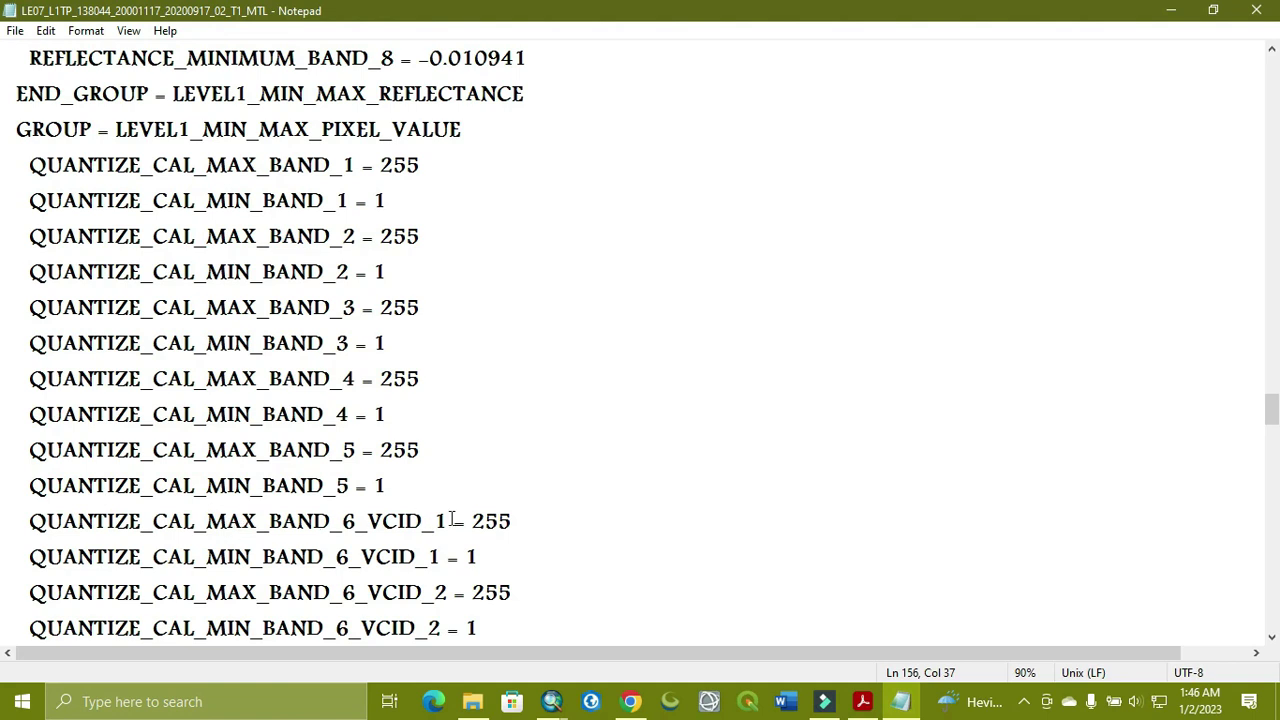
double_click(516, 524)
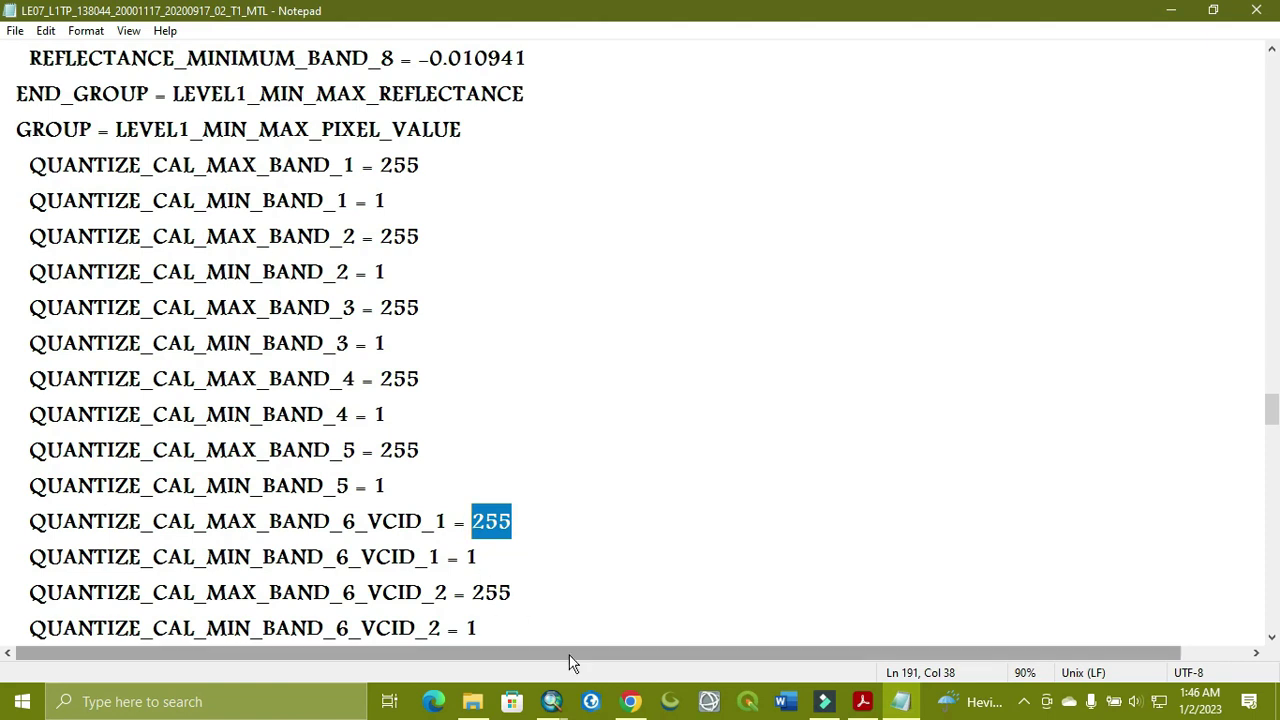
left_click(846, 710)
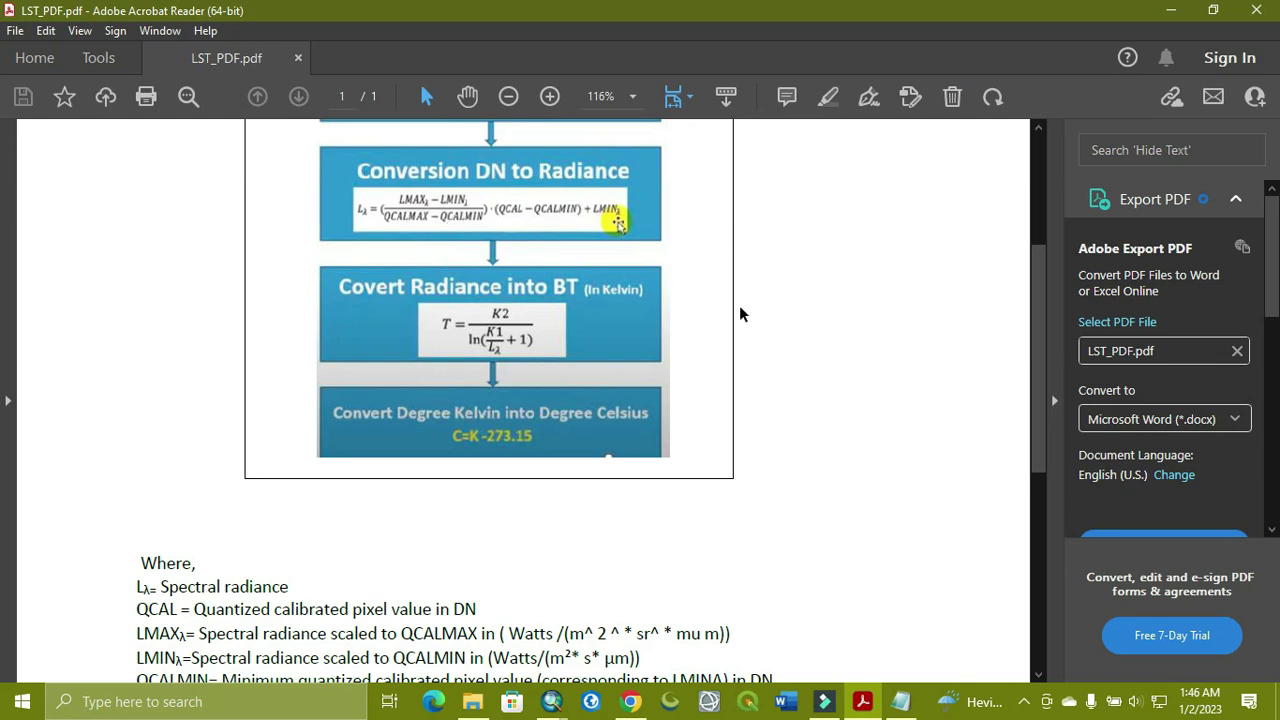
left_click(1169, 11)
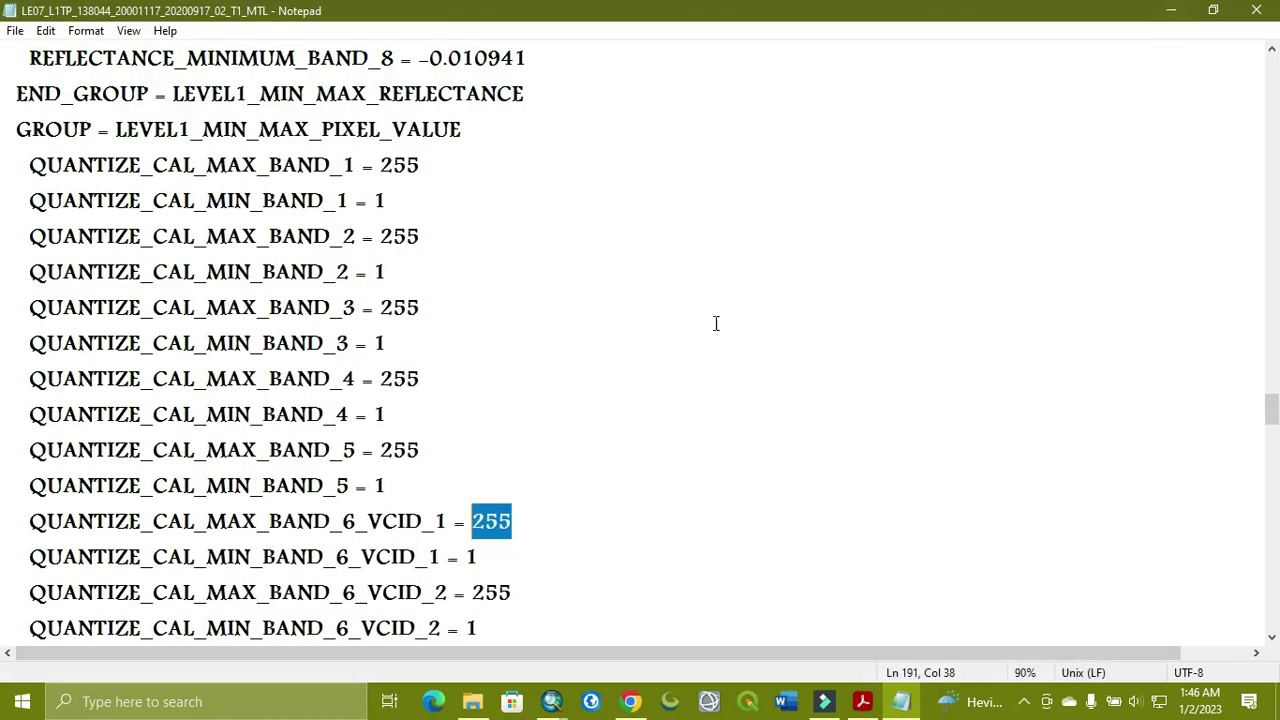
left_click(1170, 11)
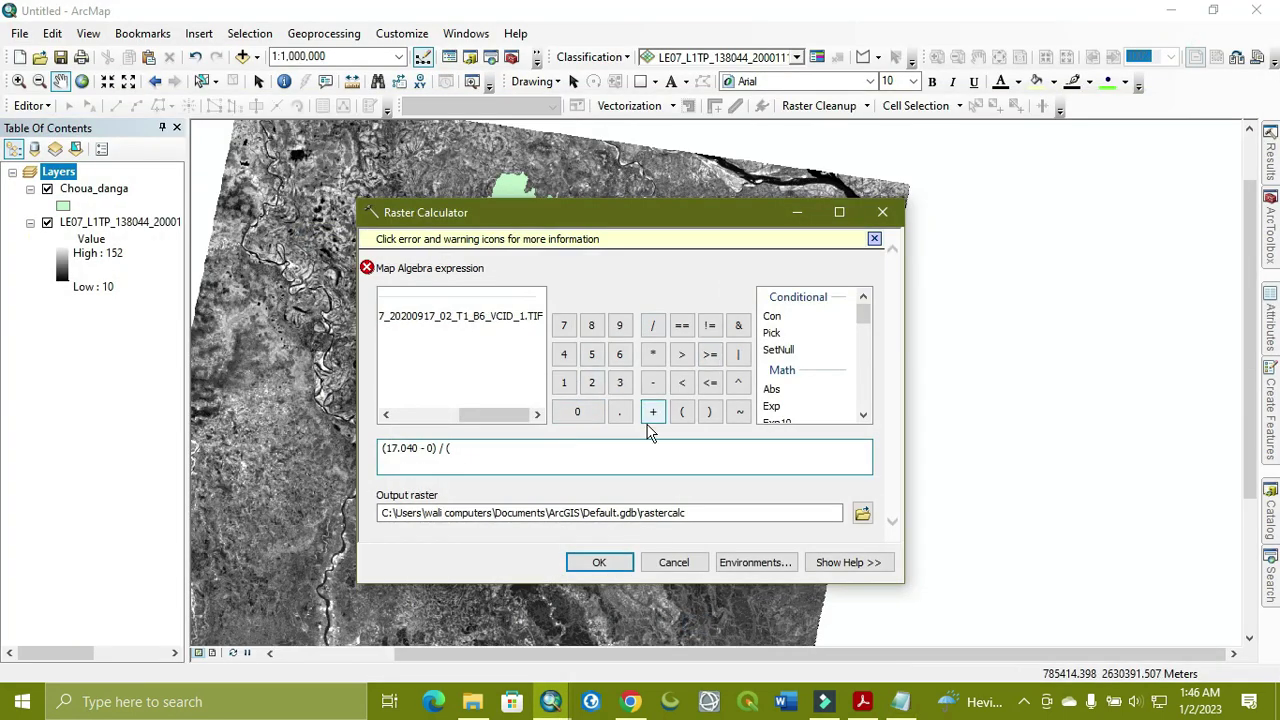
type("255")
left_click(899, 703)
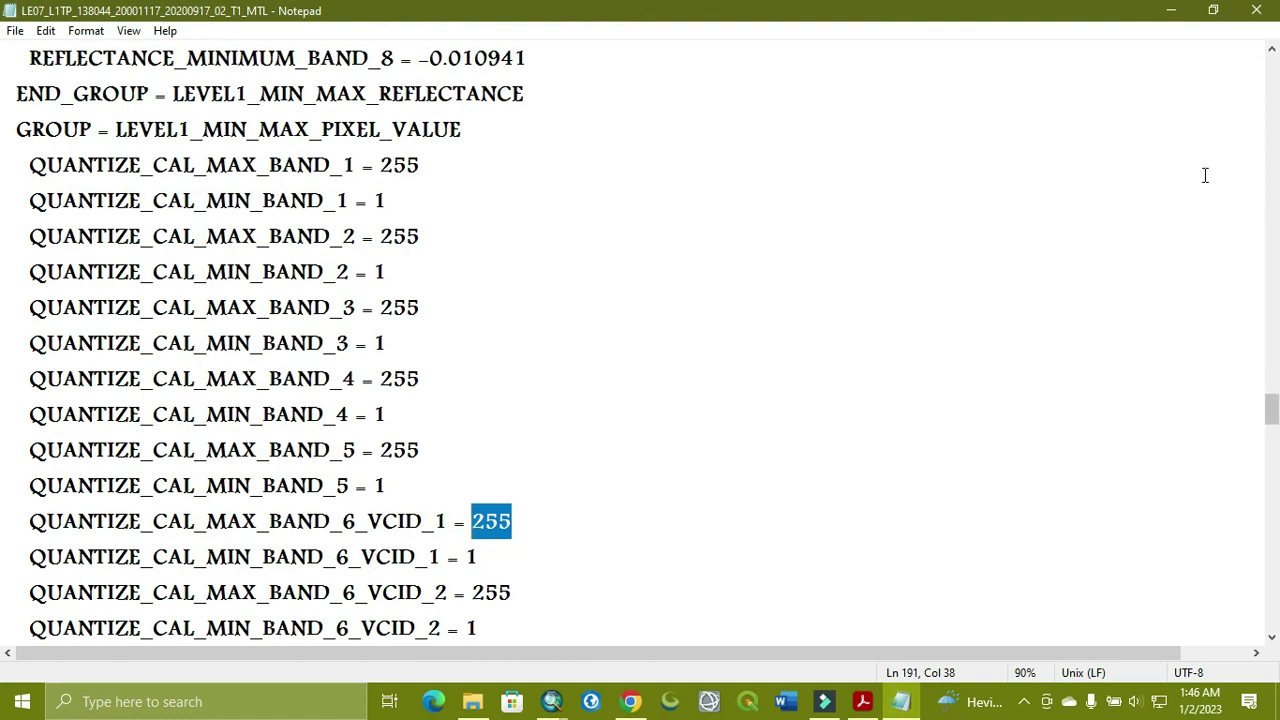
Extend the radiance expression to (255 - 1) * ( and insert the B6_VCID_1.TIF band 6 raster
left_click(1171, 12)
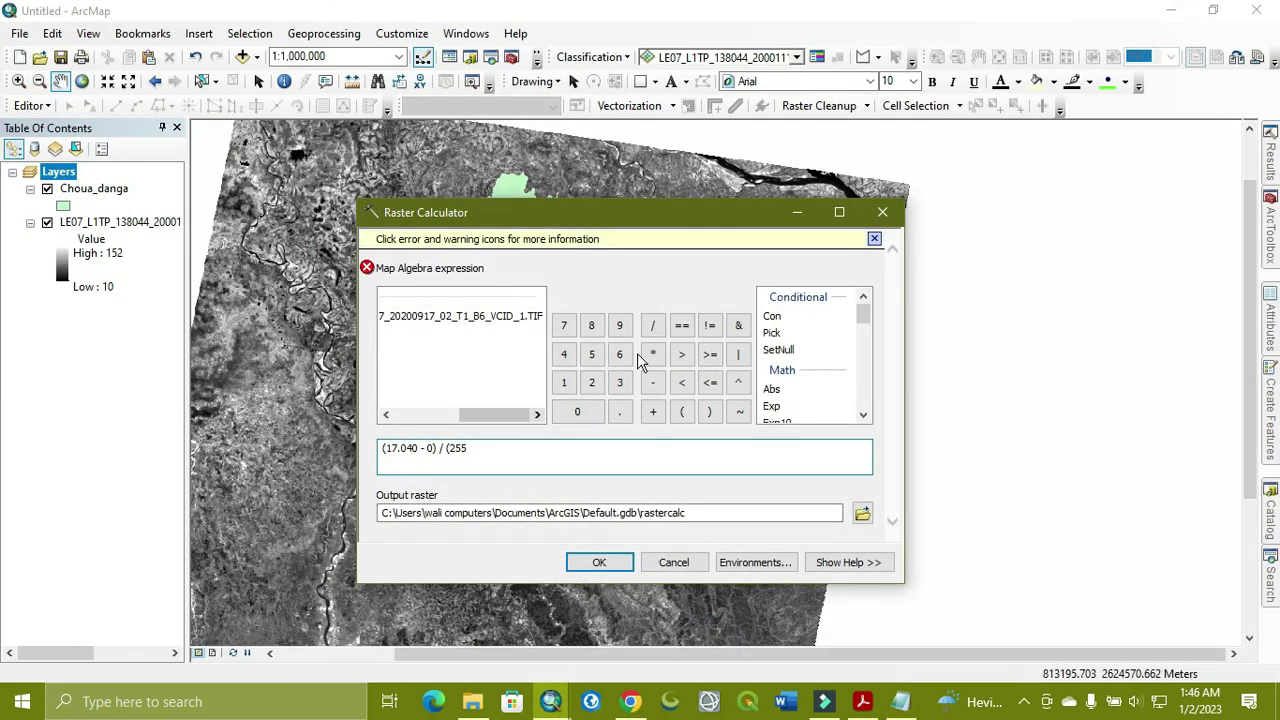
left_click(652, 382)
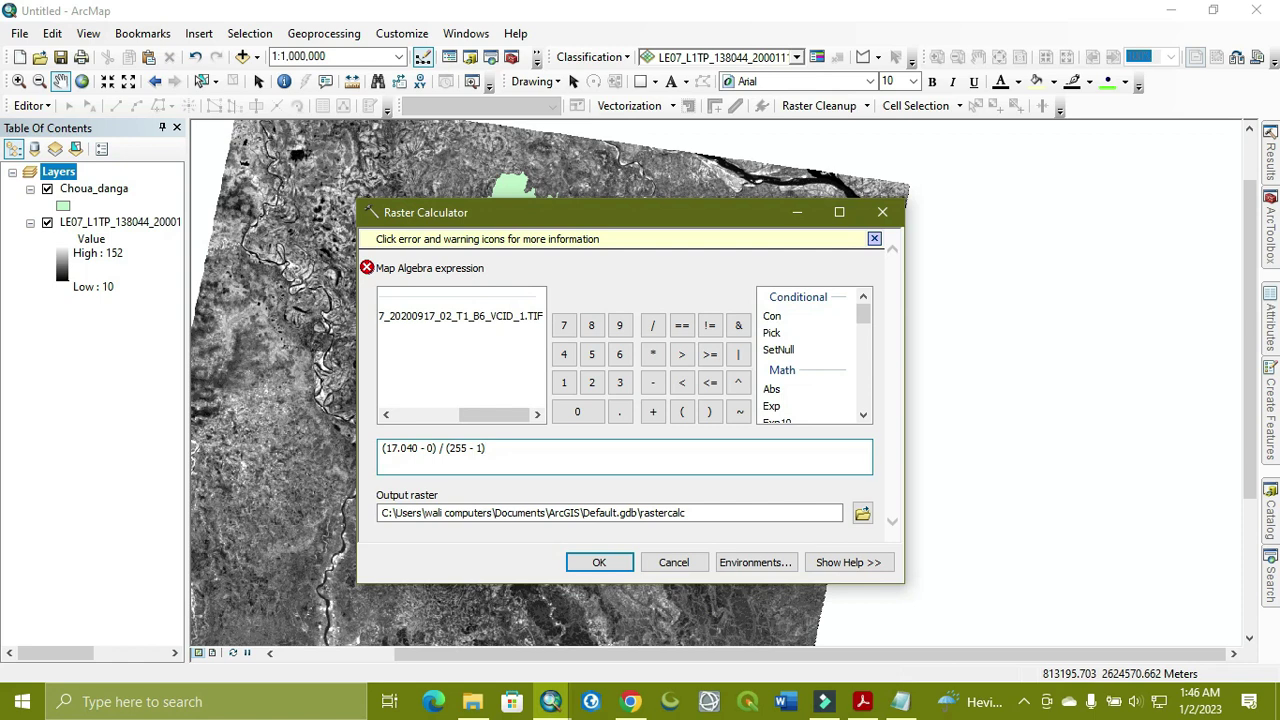
left_click(652, 354)
left_click(683, 413)
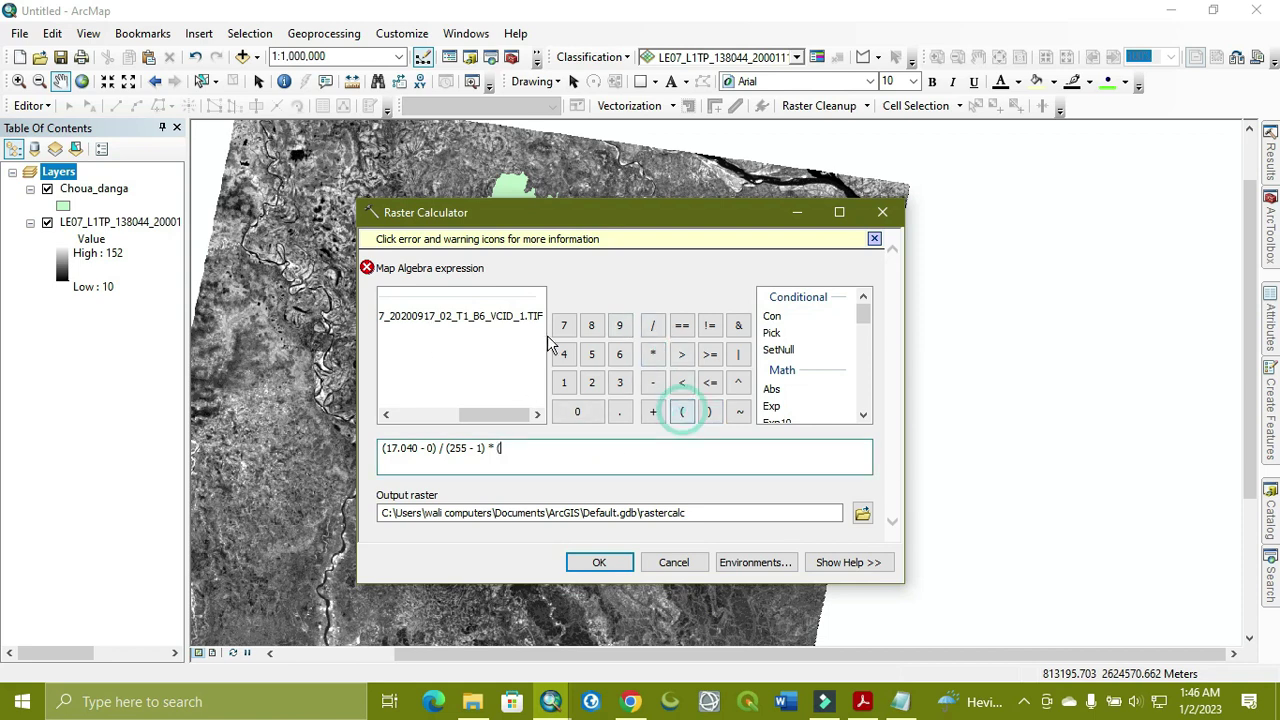
double_click(502, 318)
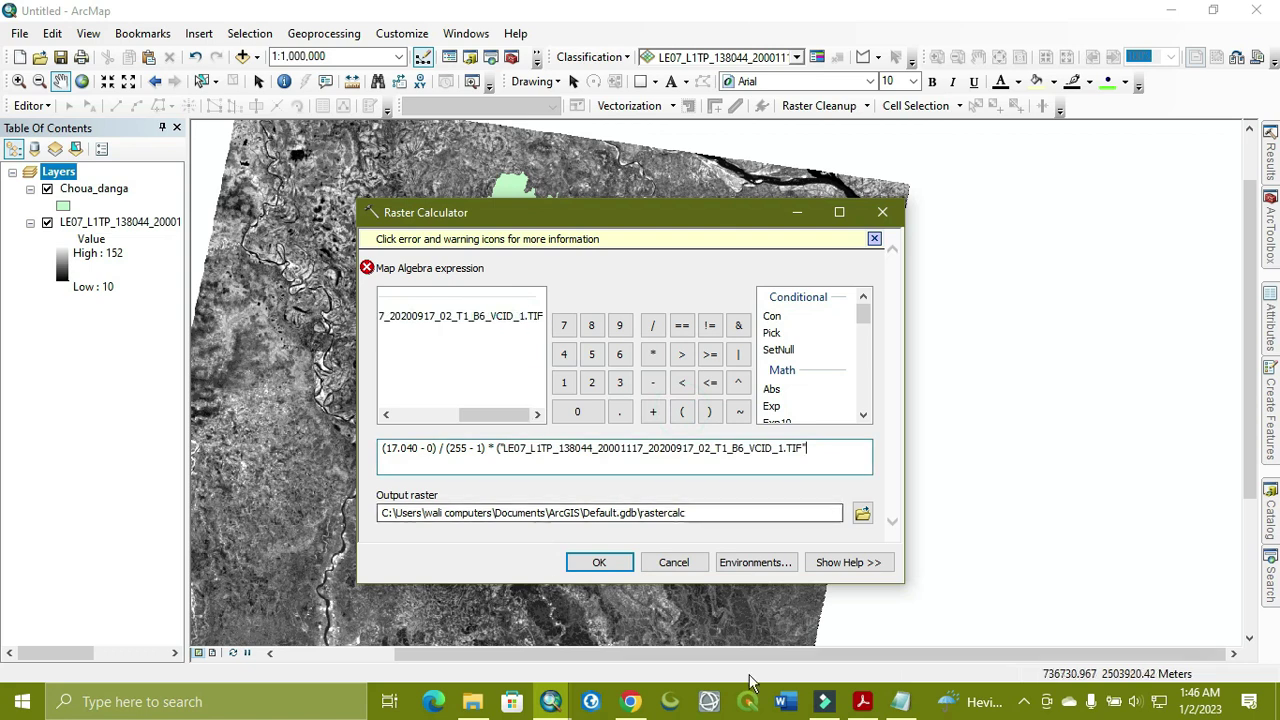
Complete the band term as (B6_VCID_1.TIF - 1), checking the PDF formula, and append a plus sign
left_click(858, 701)
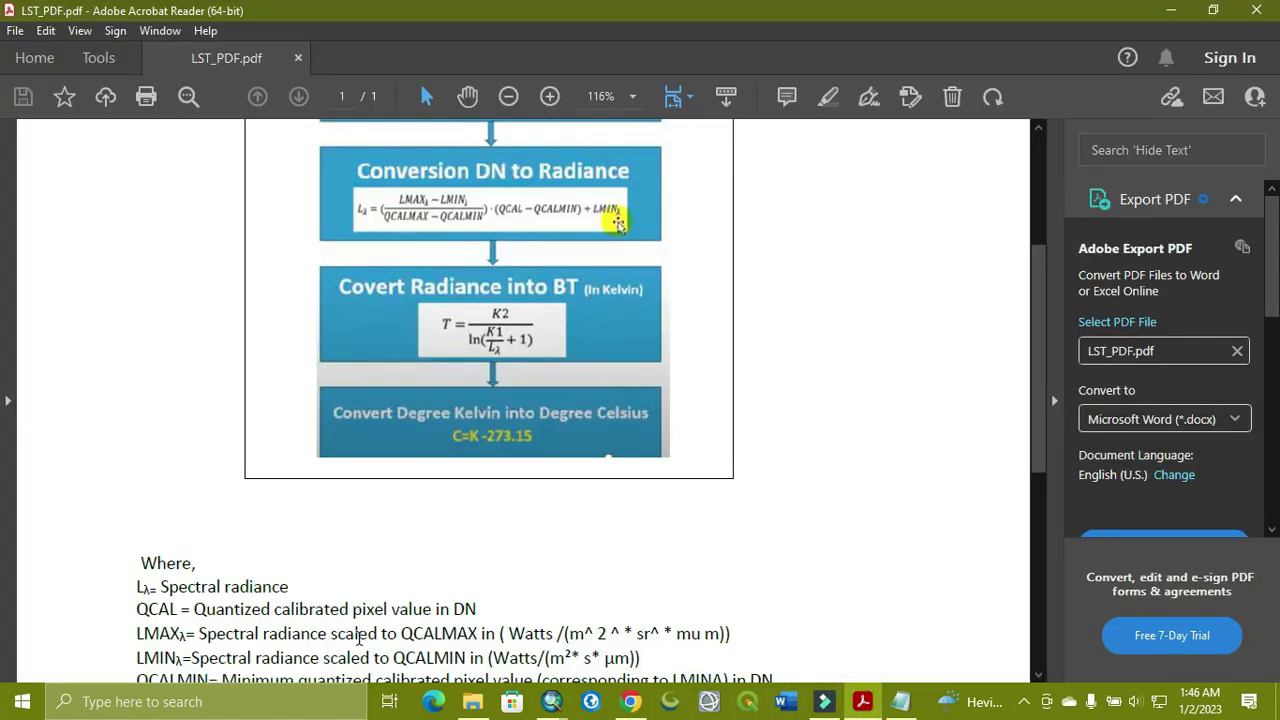
scroll(245, 625, "down", 1)
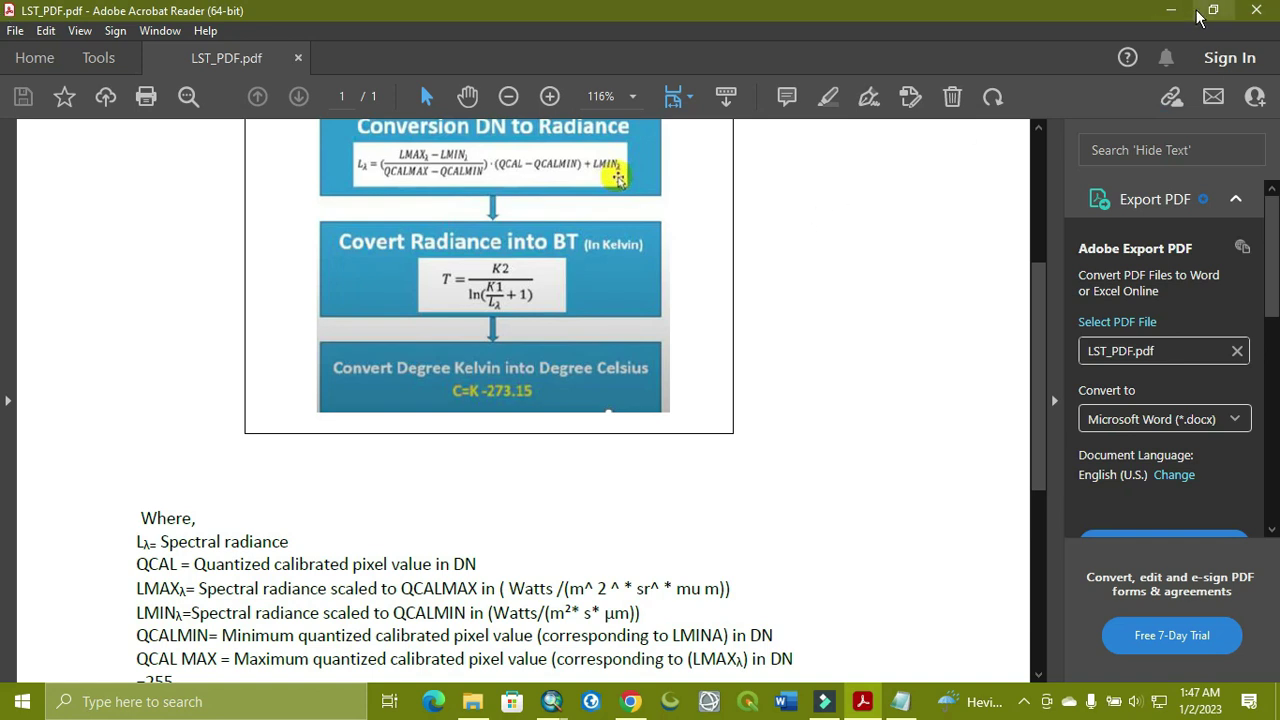
left_click(1170, 10)
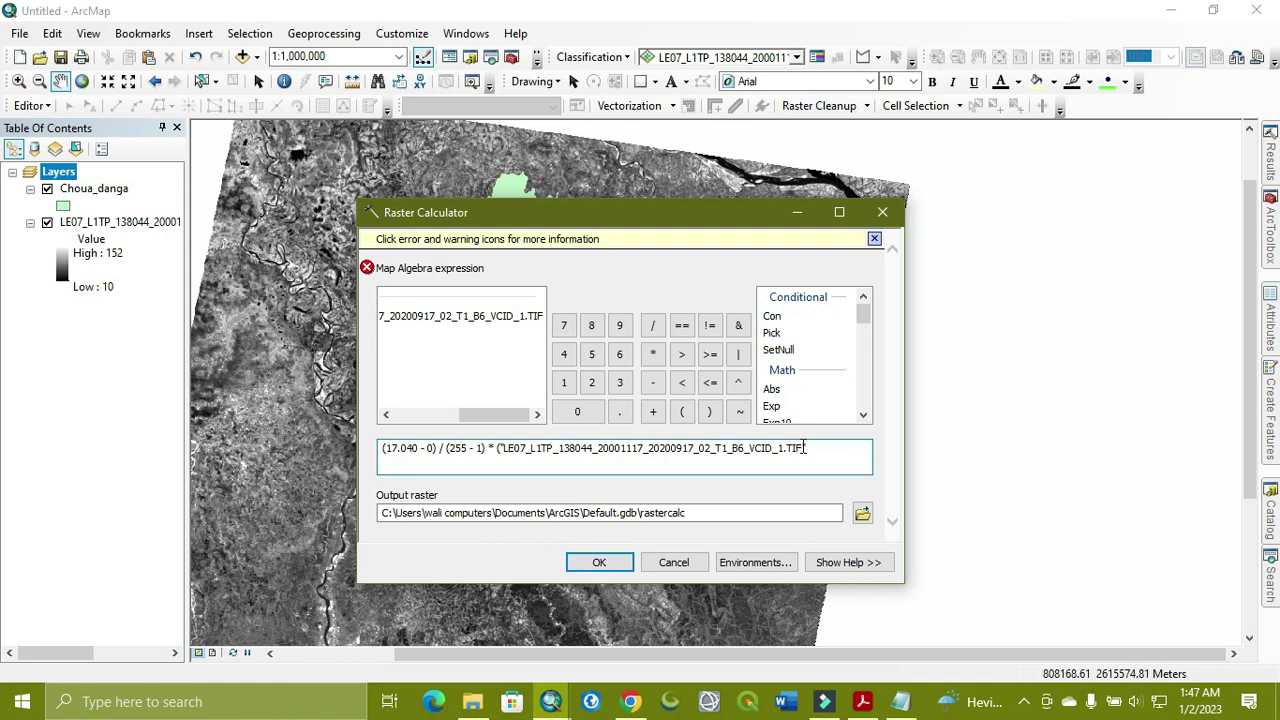
type("1")
left_click(708, 413)
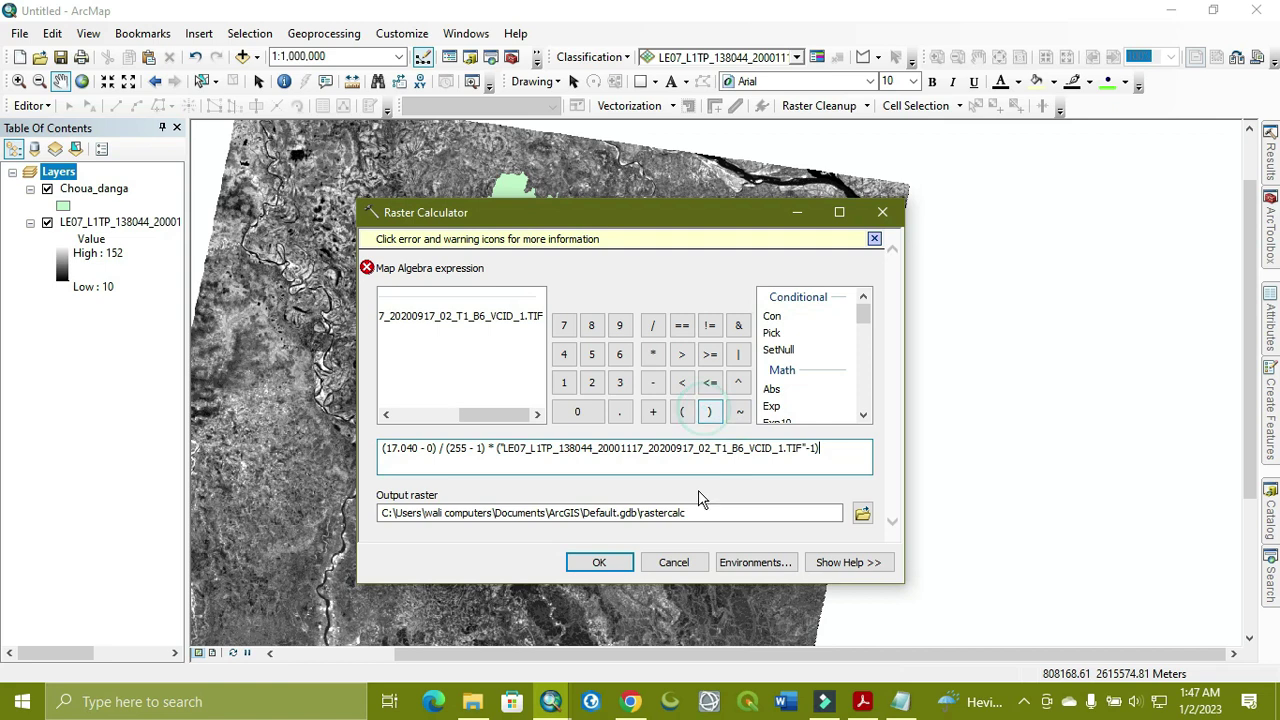
left_click(864, 704)
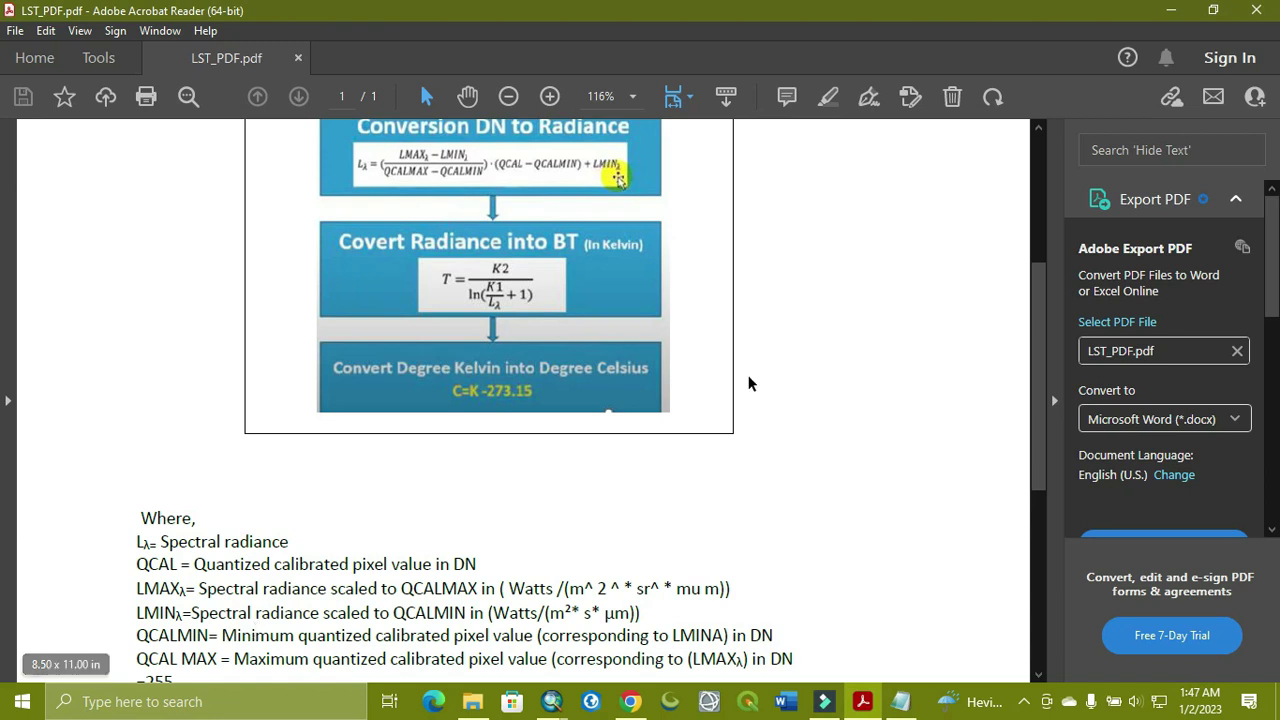
left_click(1170, 10)
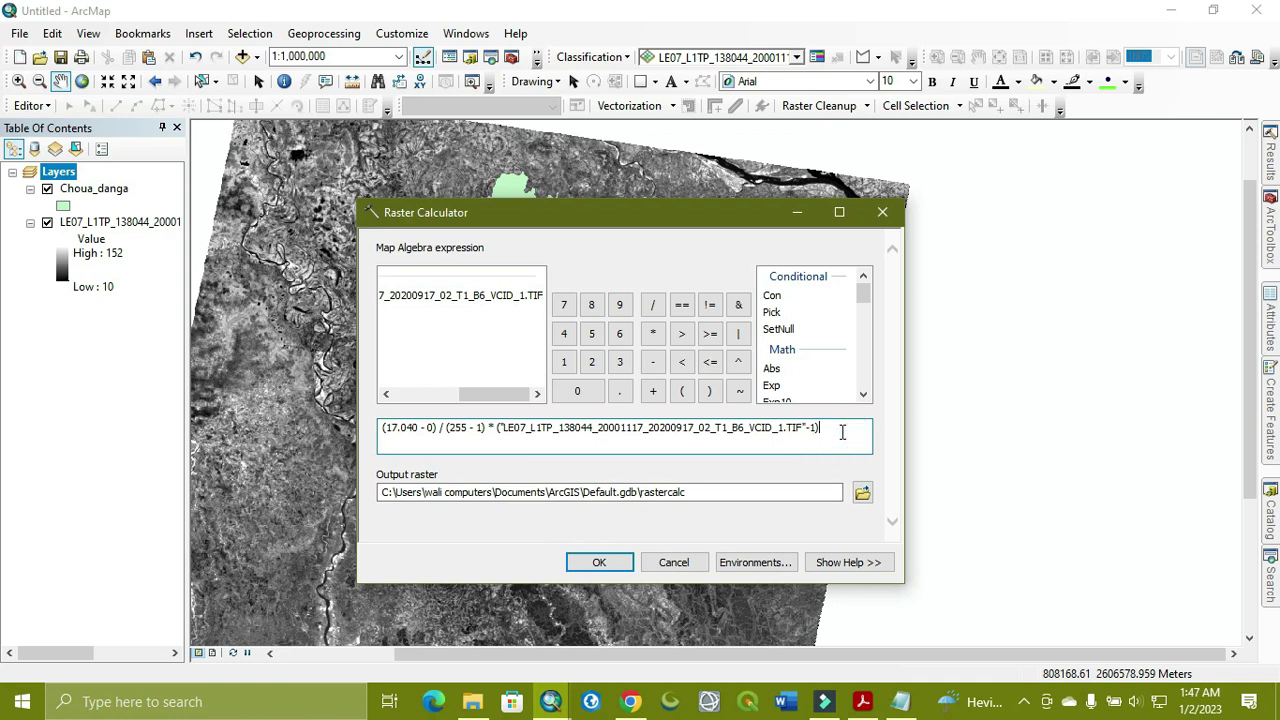
left_click(654, 391)
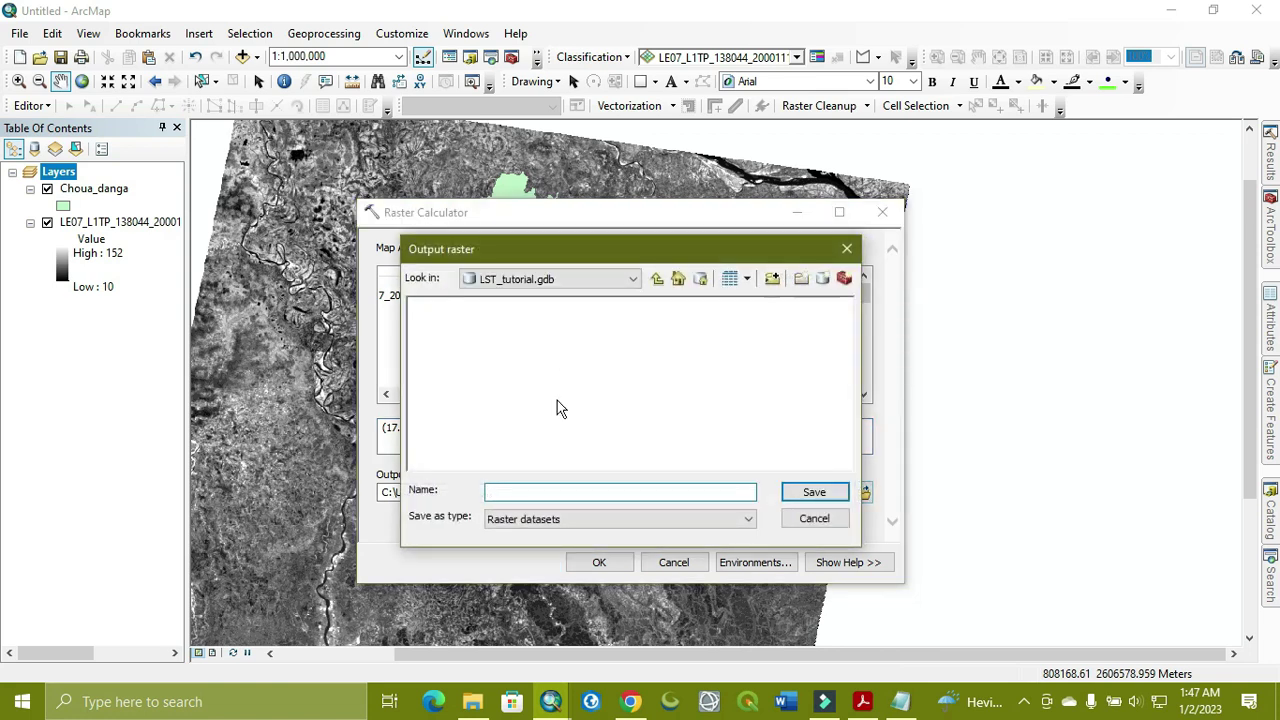
Name the output raster Radiance_L7 and save it in LST_tutorial.gdb
left_click(519, 490)
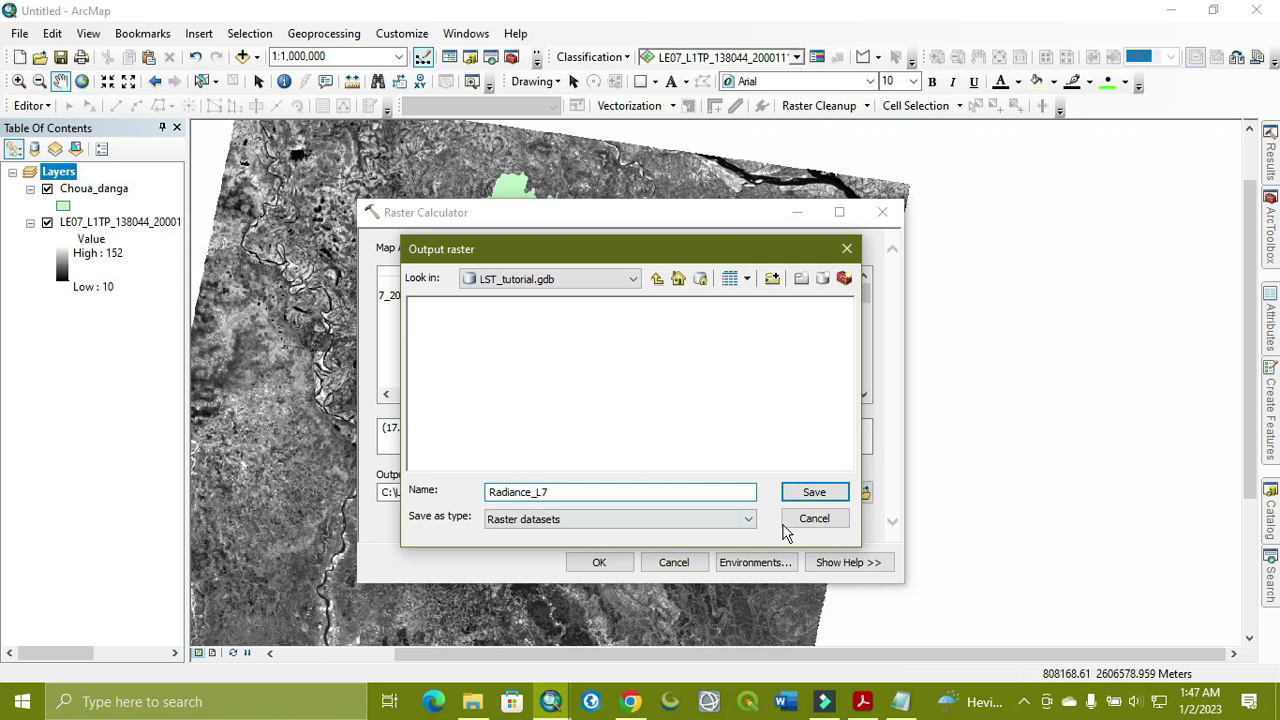
left_click(815, 492)
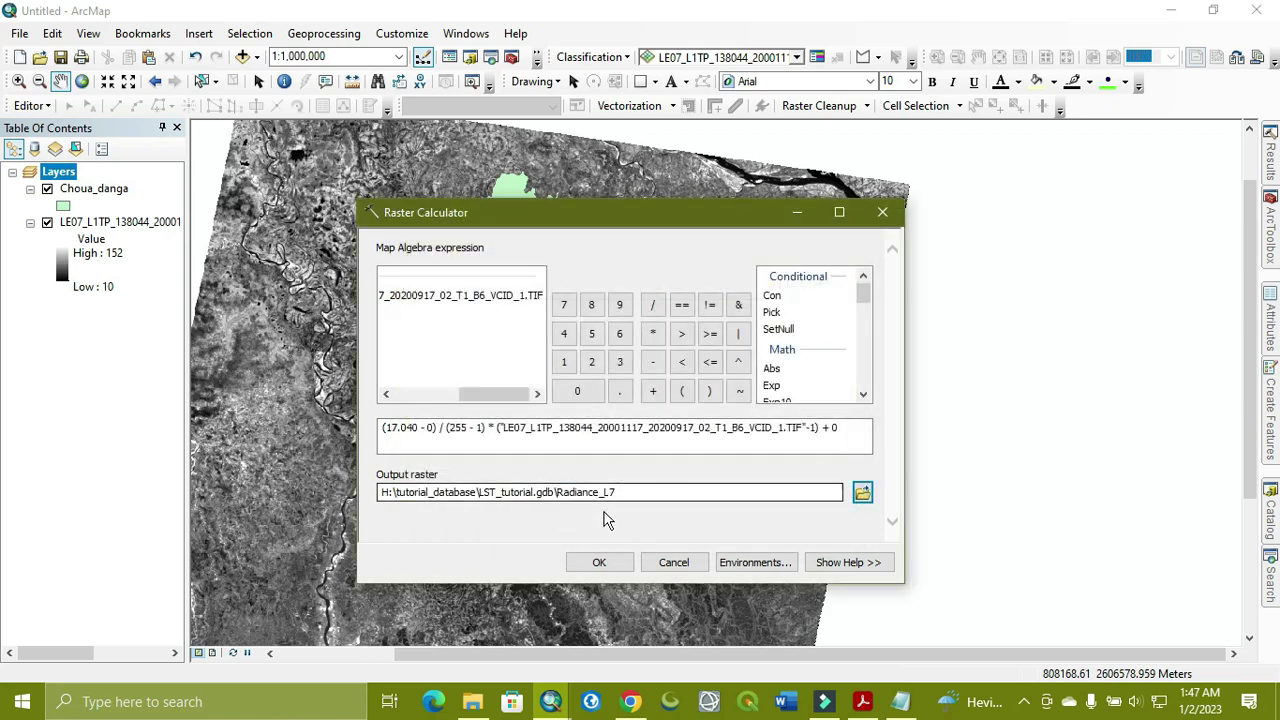
Run the radiance calculation, pan the map, and hide the Choua_danga boundary to view Radiance_L7
left_click(601, 563)
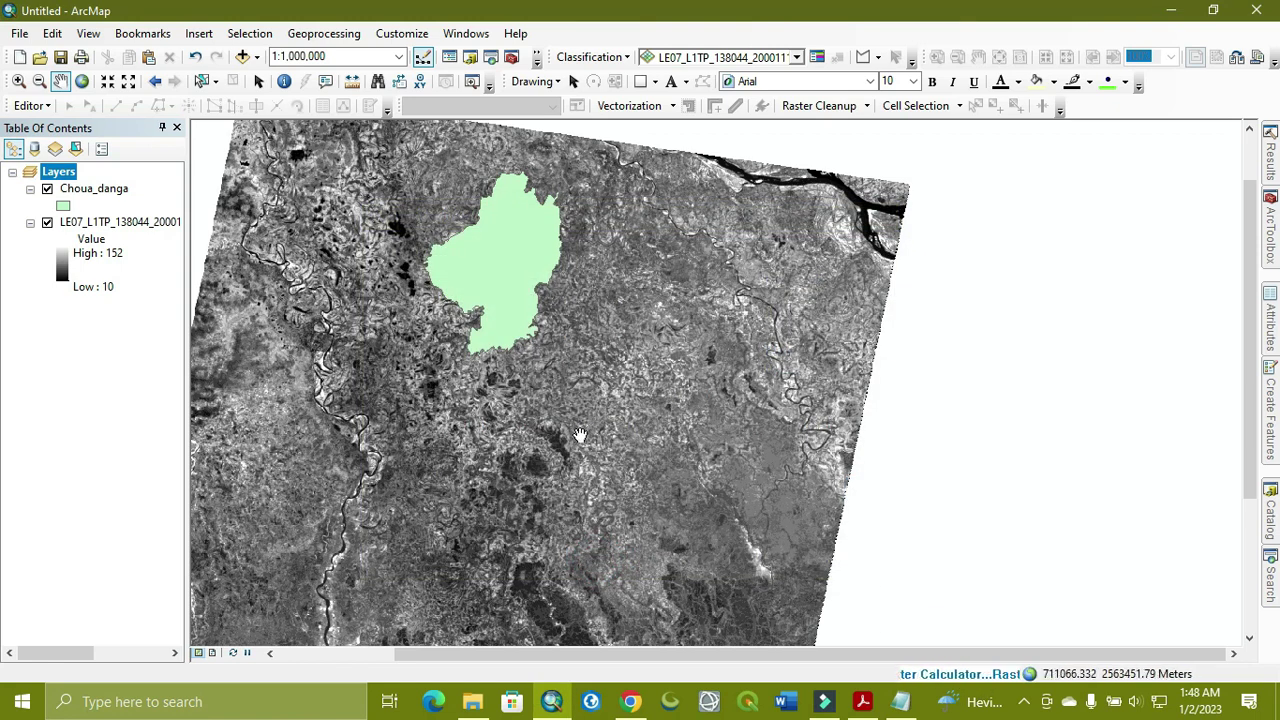
left_click_drag(521, 388, 563, 241)
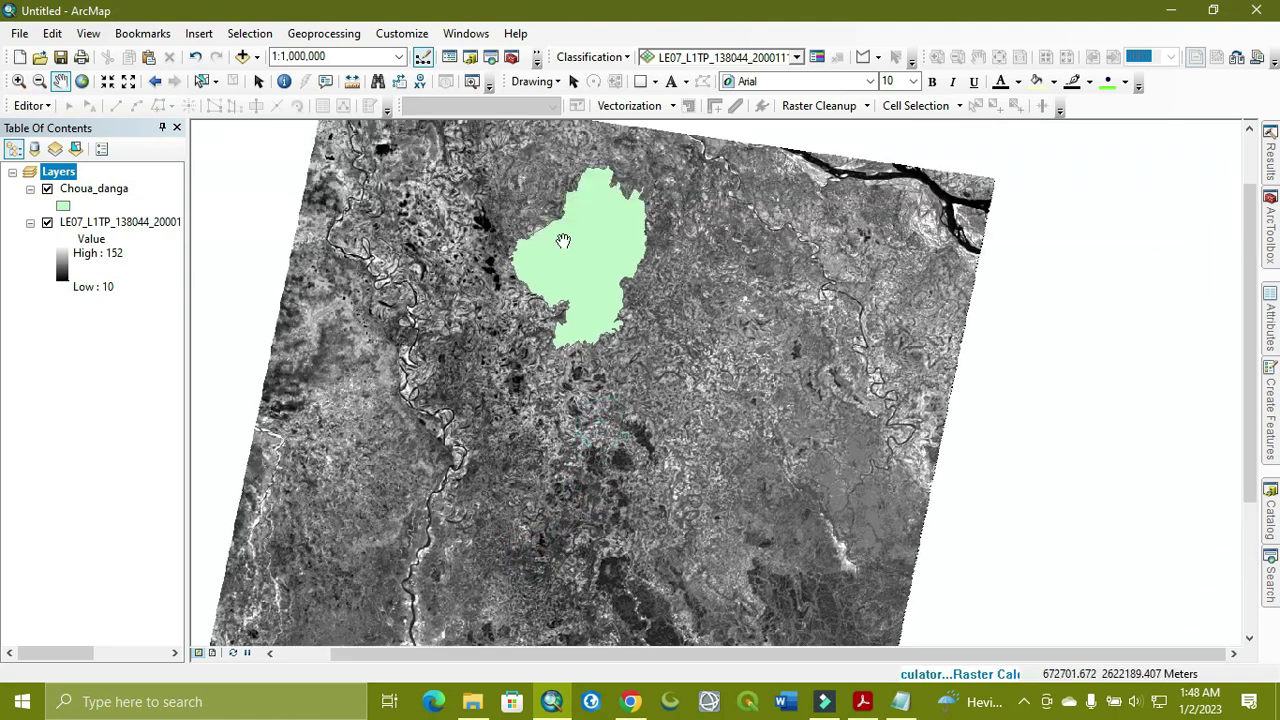
left_click(47, 189)
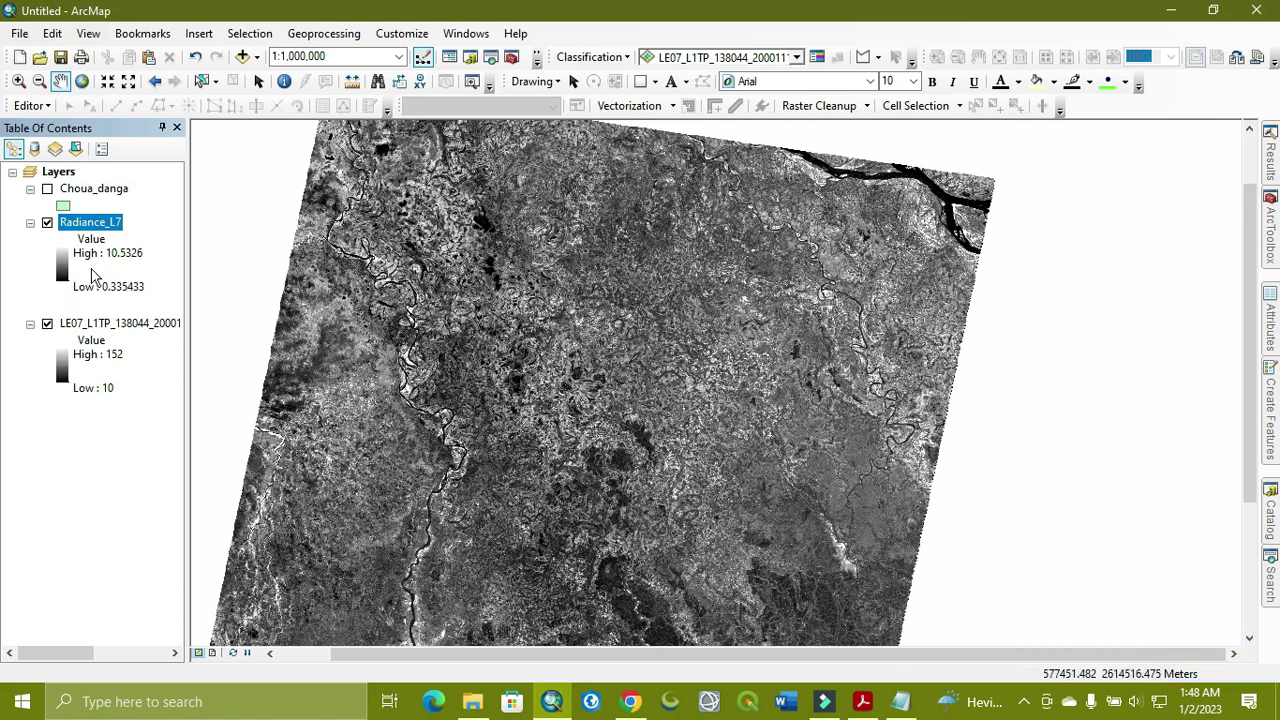
Find the ETM+7 constants K1 666.09 and K2 1282.71 in LST_PDF.pdf, then return to Raster Calculator
left_click(862, 701)
scroll(470, 280, "up", 1)
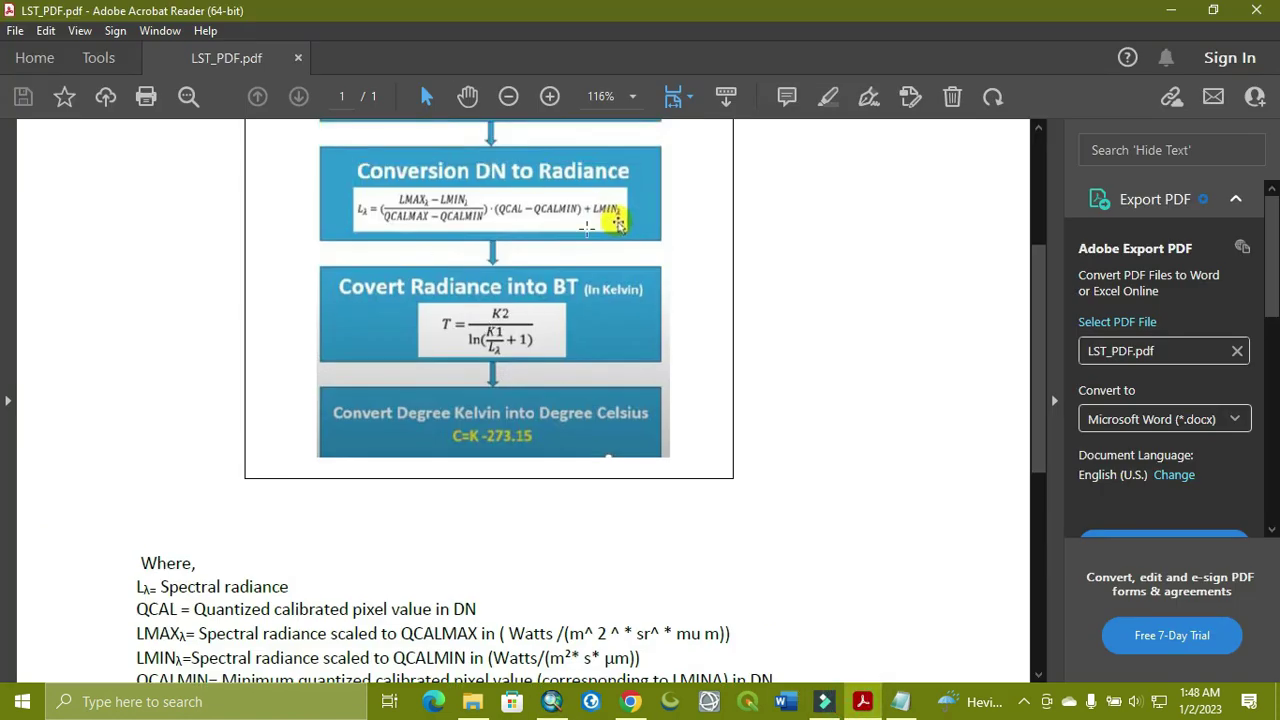
scroll(460, 282, "up", 2)
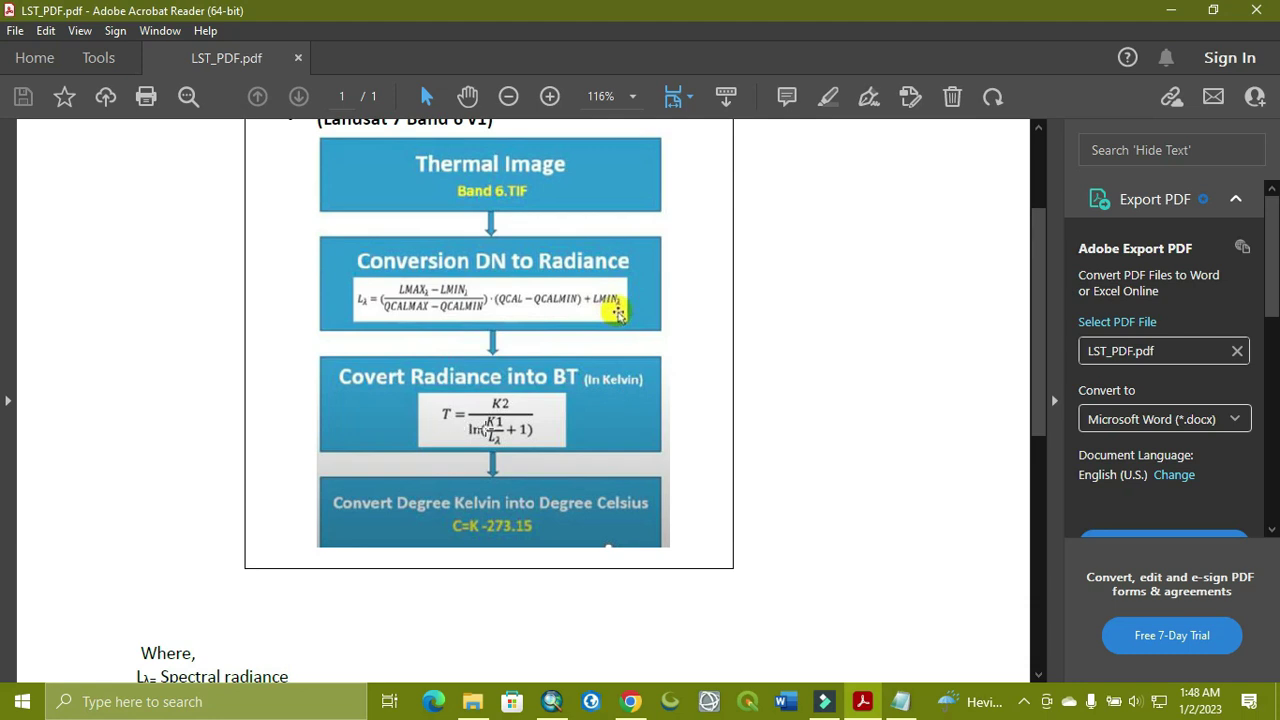
scroll(500, 419, "down", 2)
scroll(505, 330, "down", 1)
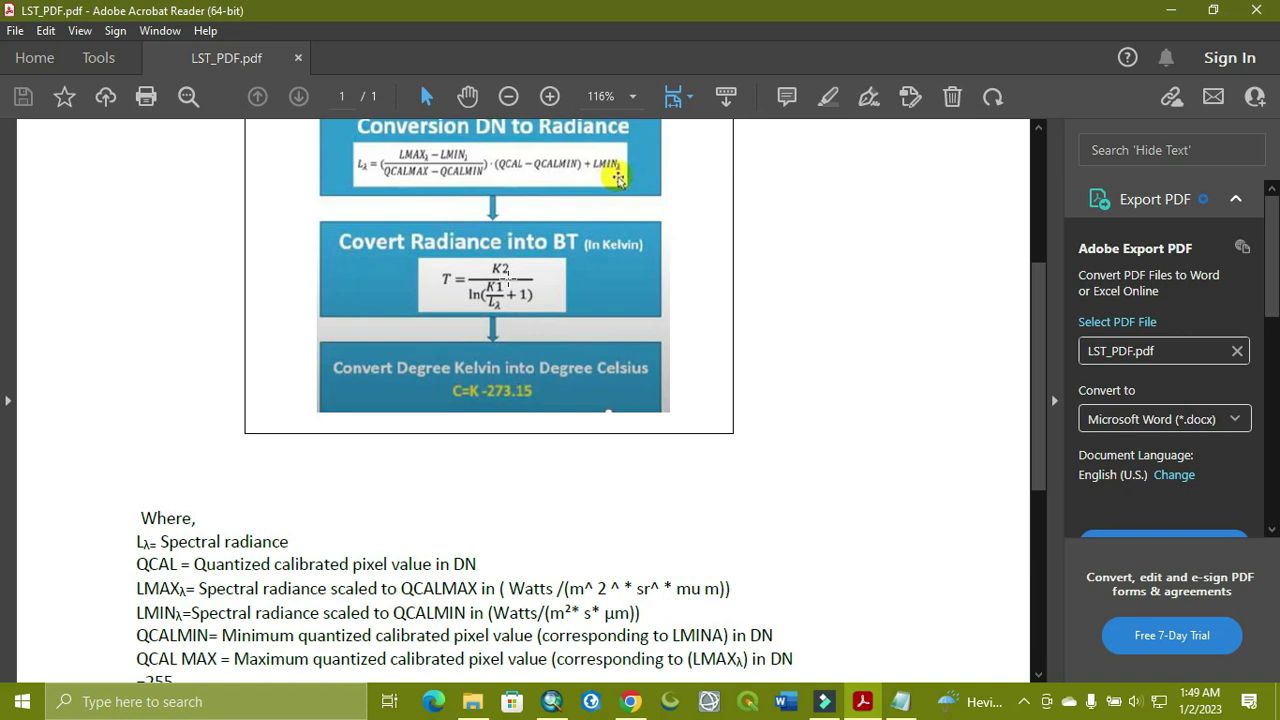
scroll(493, 333, "down", 1)
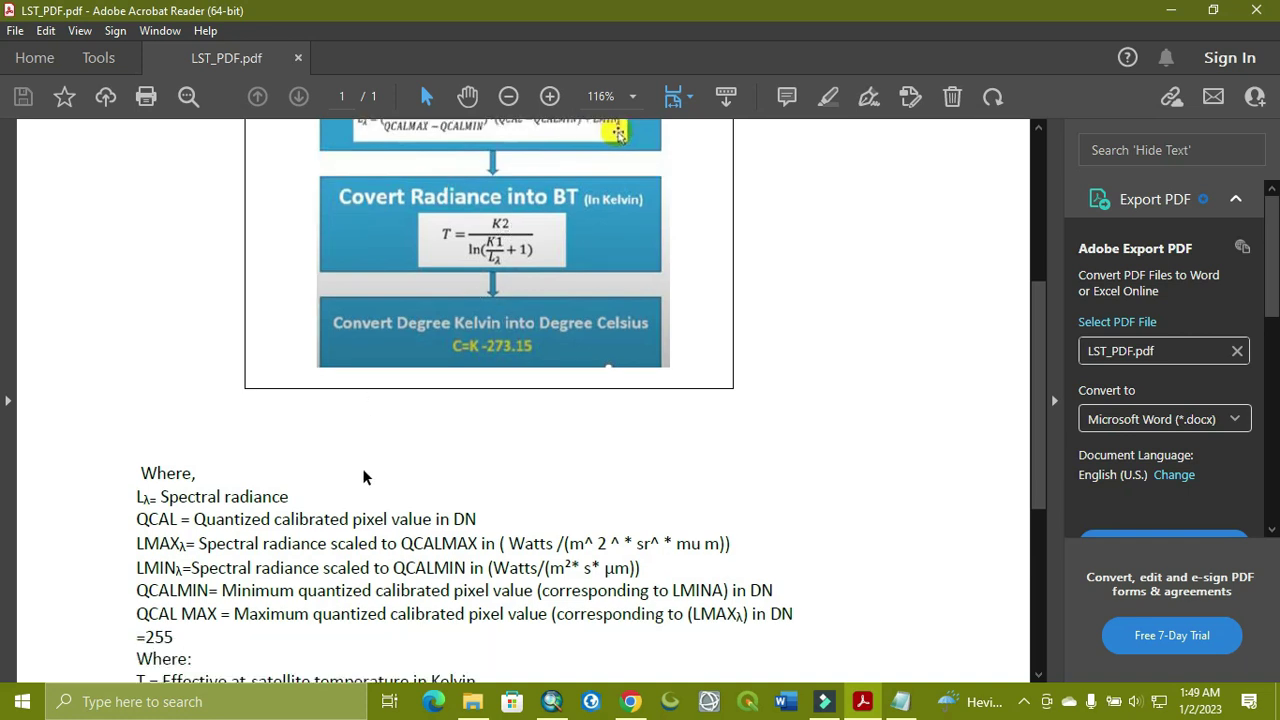
scroll(363, 475, "down", 2)
scroll(363, 470, "down", 4)
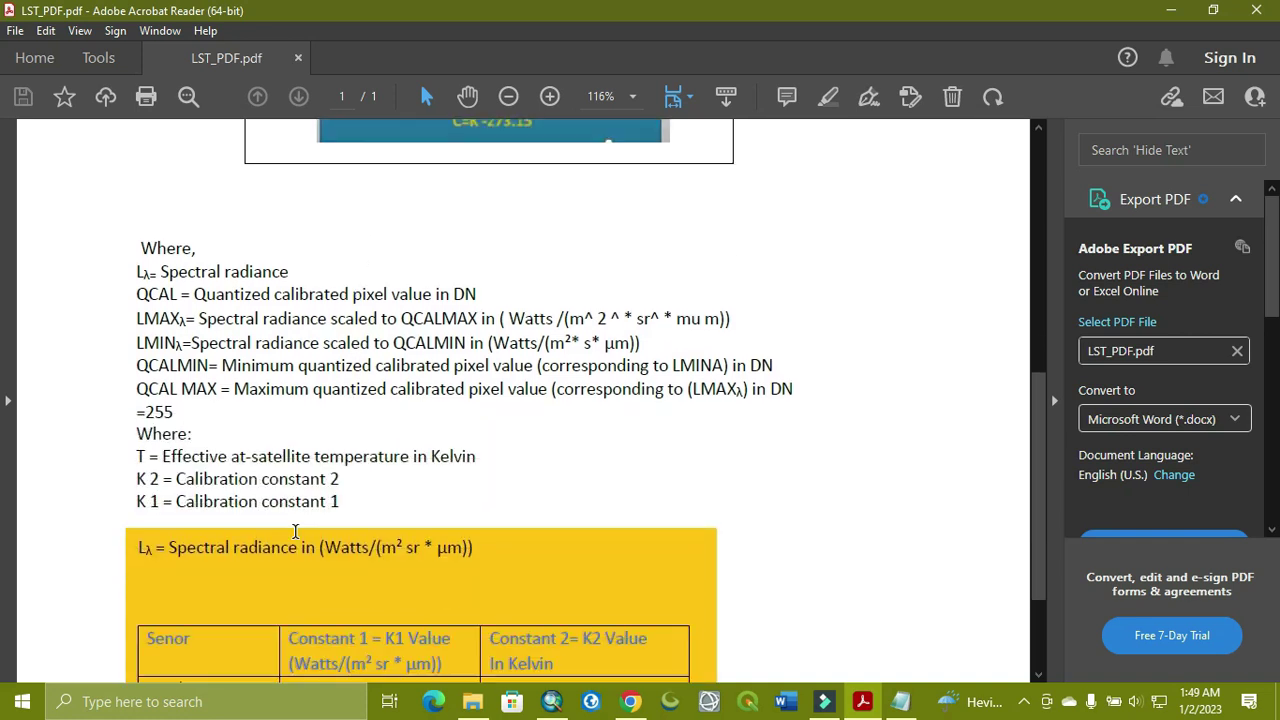
scroll(294, 524, "down", 2)
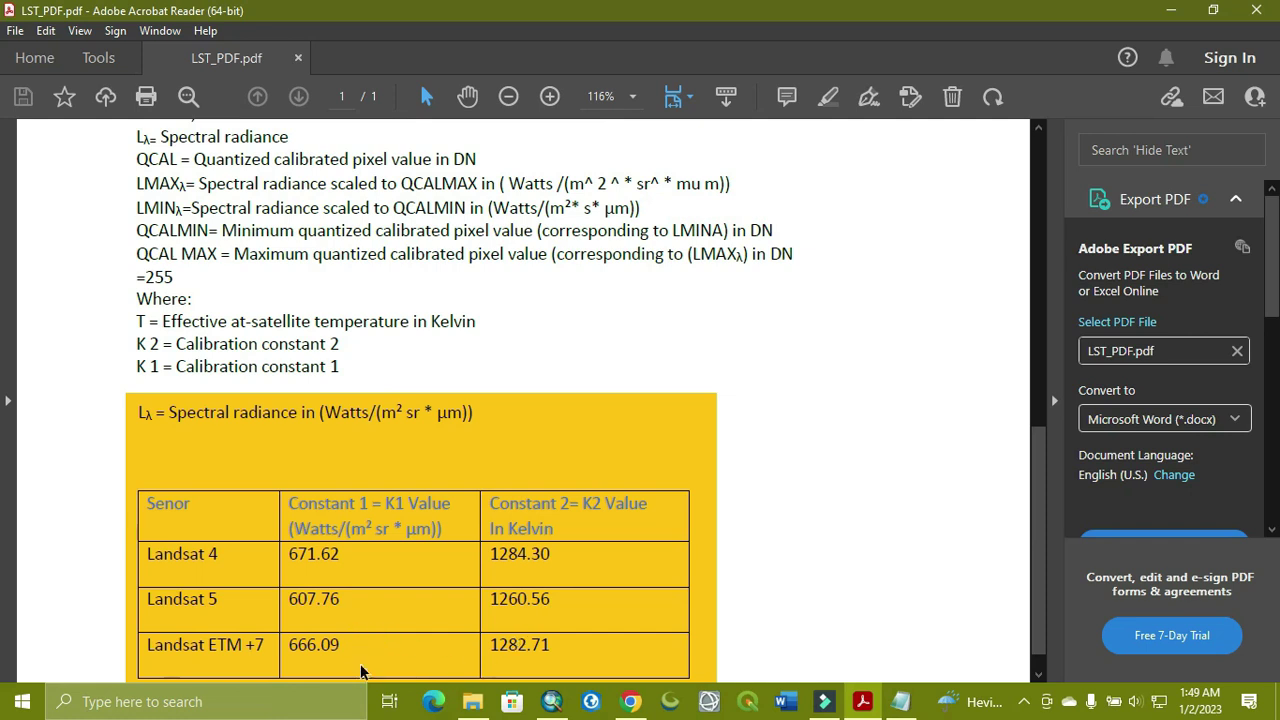
scroll(414, 651, "down", 1)
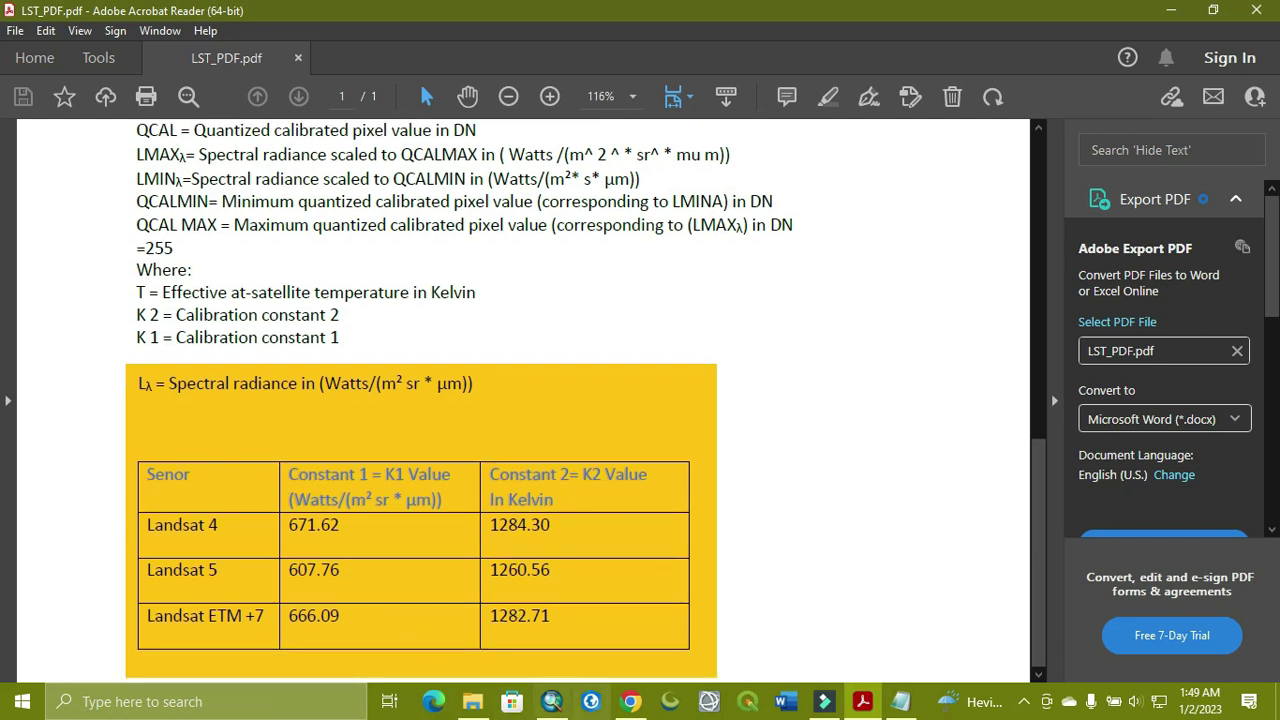
left_click(563, 703)
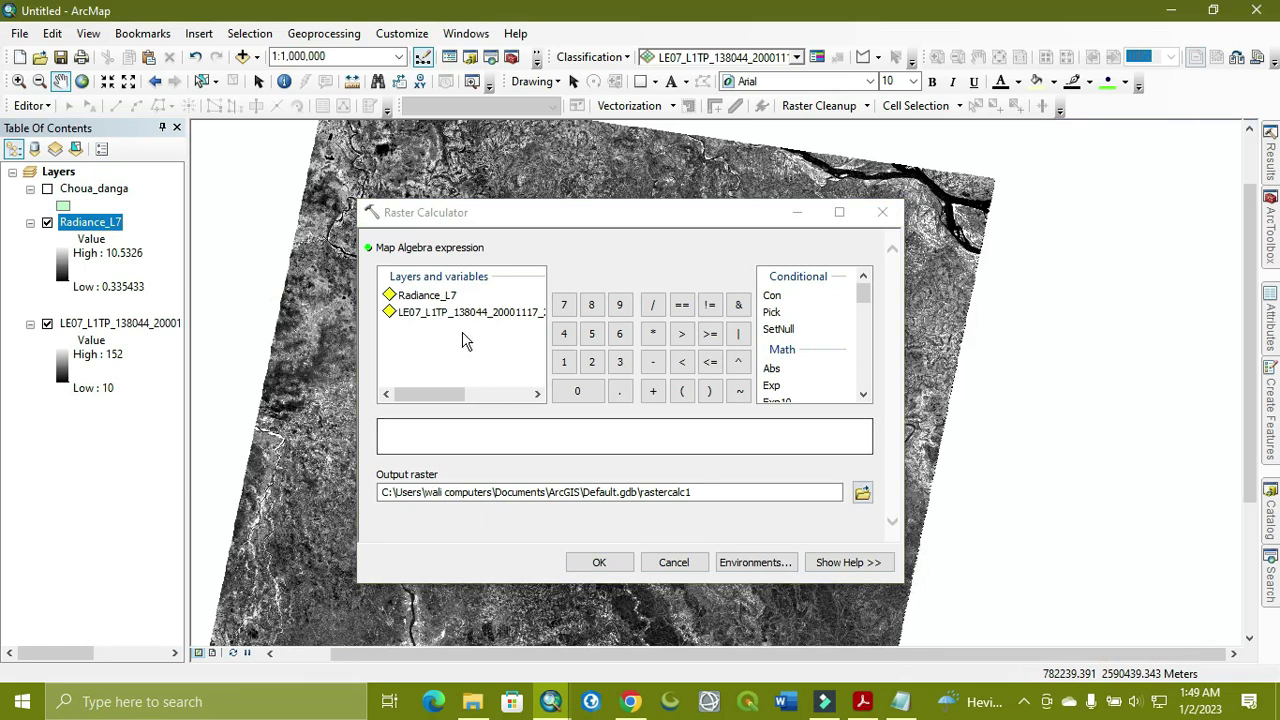
Copy the K2 value 1282.71 from the PDF into the expression and add a division sign
left_click(860, 703)
scroll(474, 449, "up", 10)
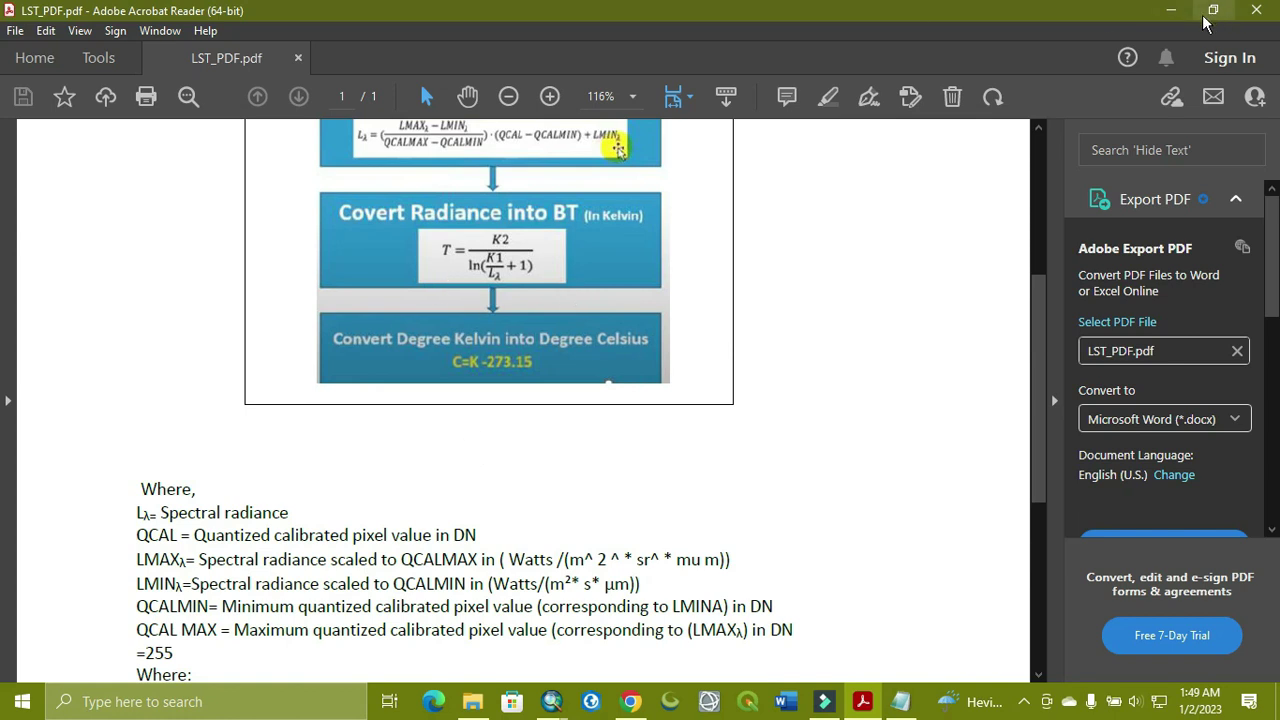
left_click(1172, 12)
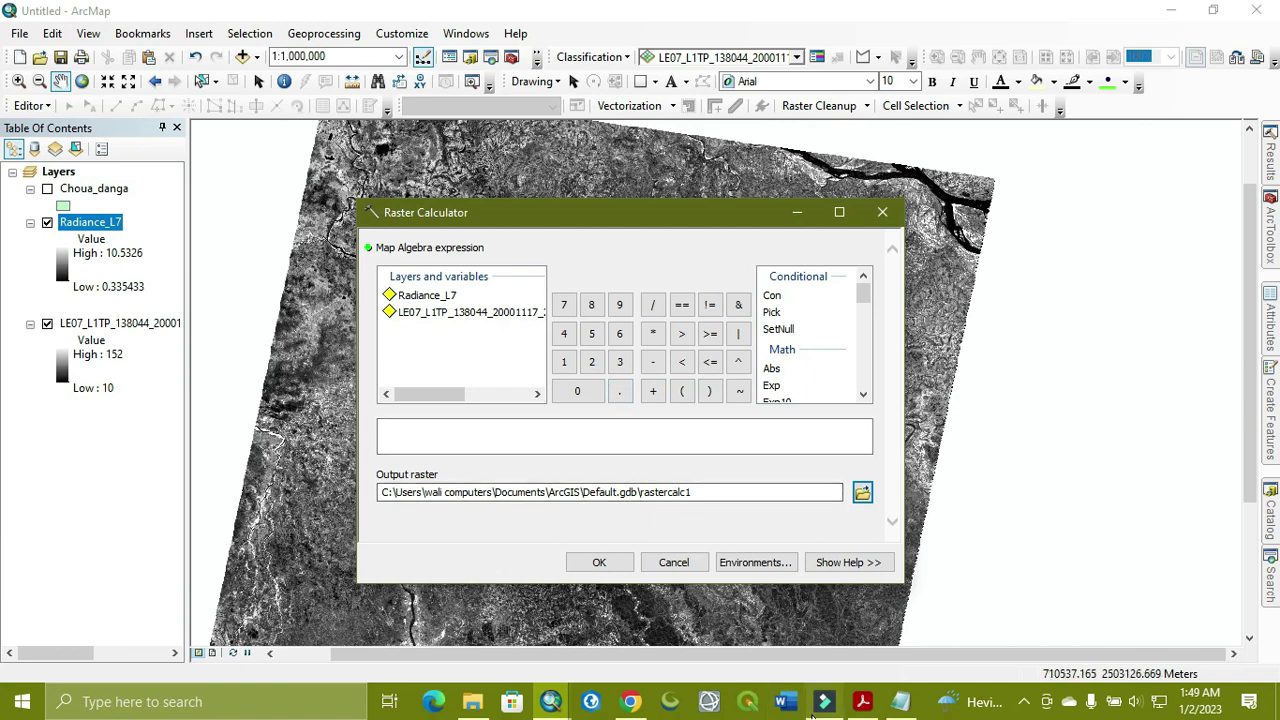
left_click(862, 703)
scroll(426, 449, "down", 1)
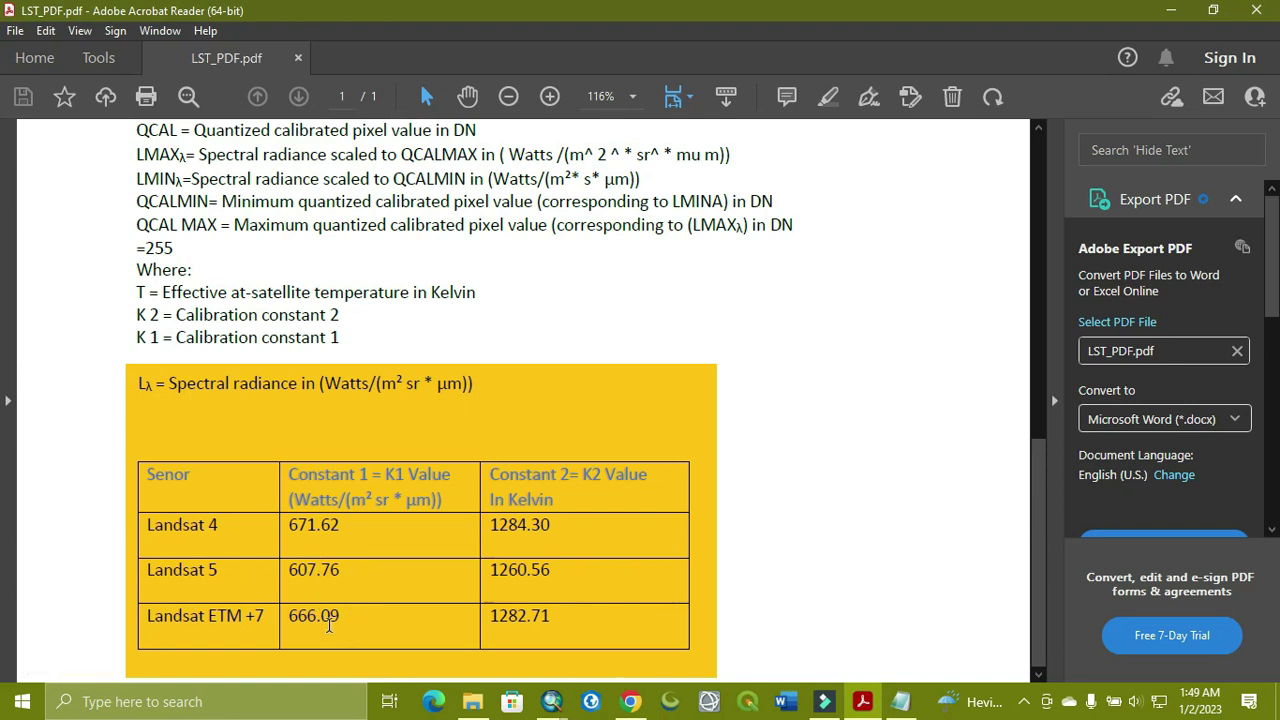
left_click_drag(556, 614, 477, 617)
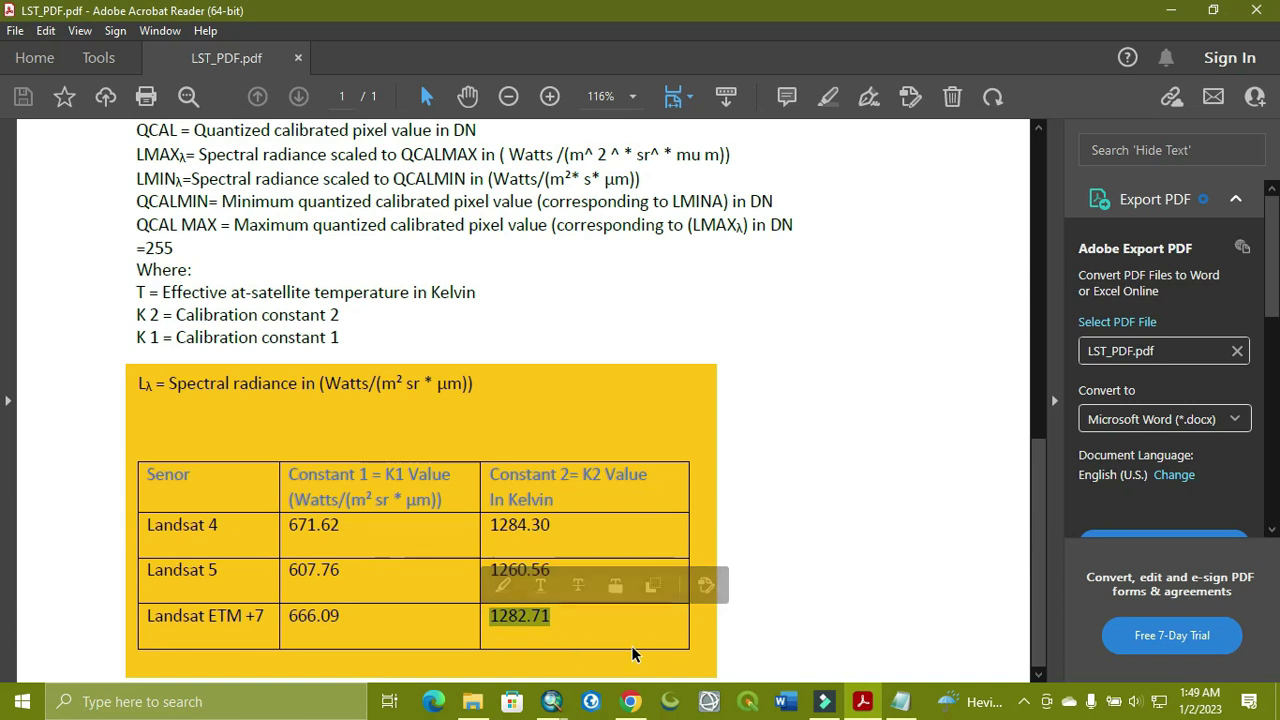
left_click(553, 702)
left_click(614, 610)
left_click(519, 443)
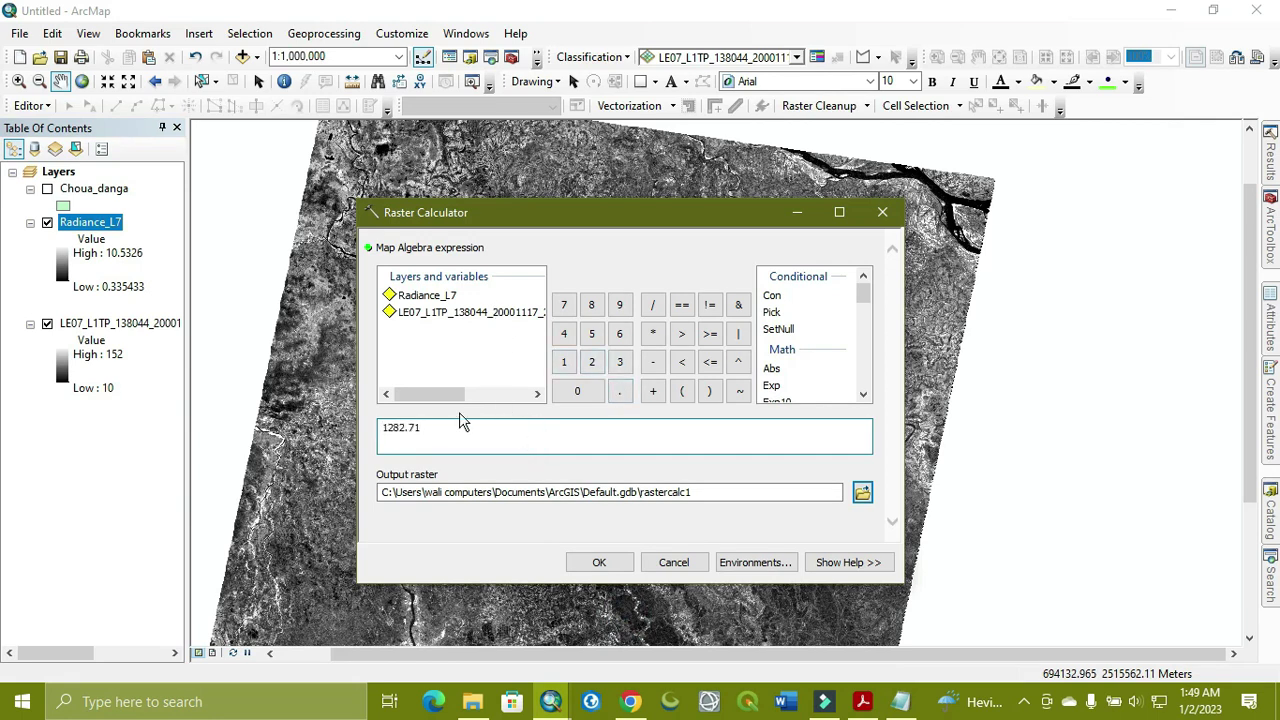
left_click(652, 305)
Insert the Ln() function and copy the K1 value 666.09 from the PDF for it
left_click_drag(864, 291, 868, 318)
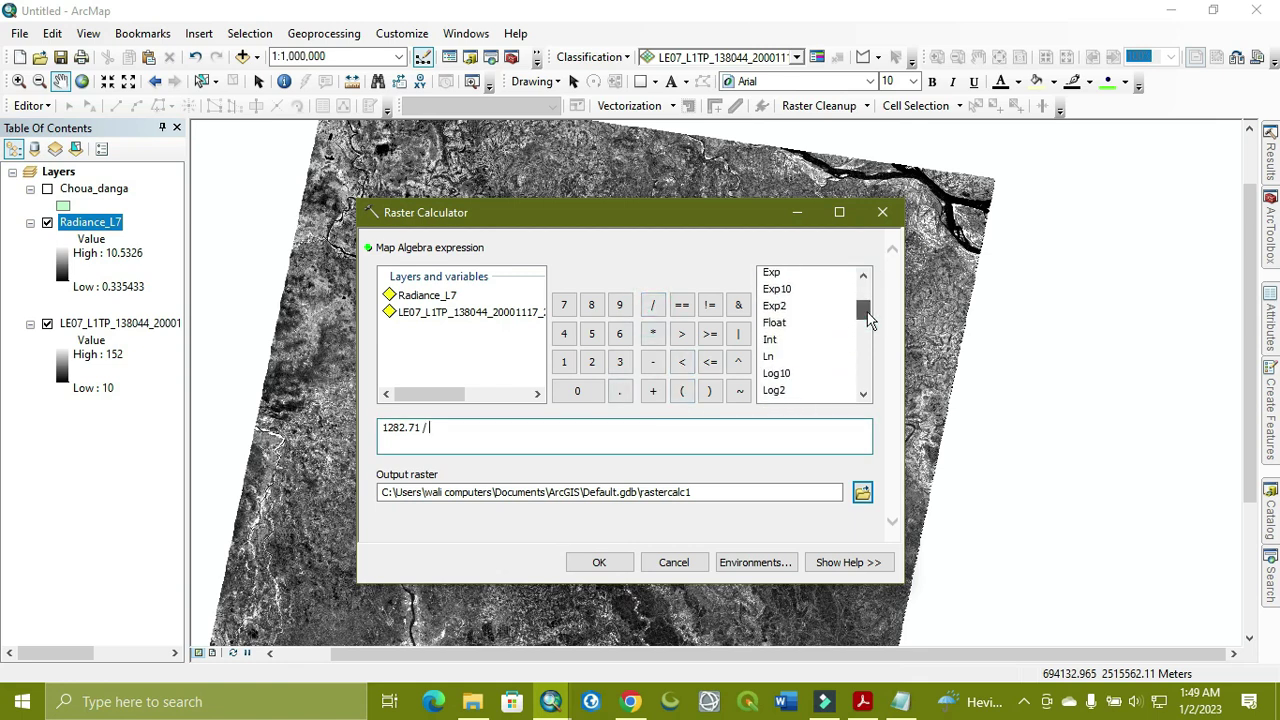
double_click(768, 356)
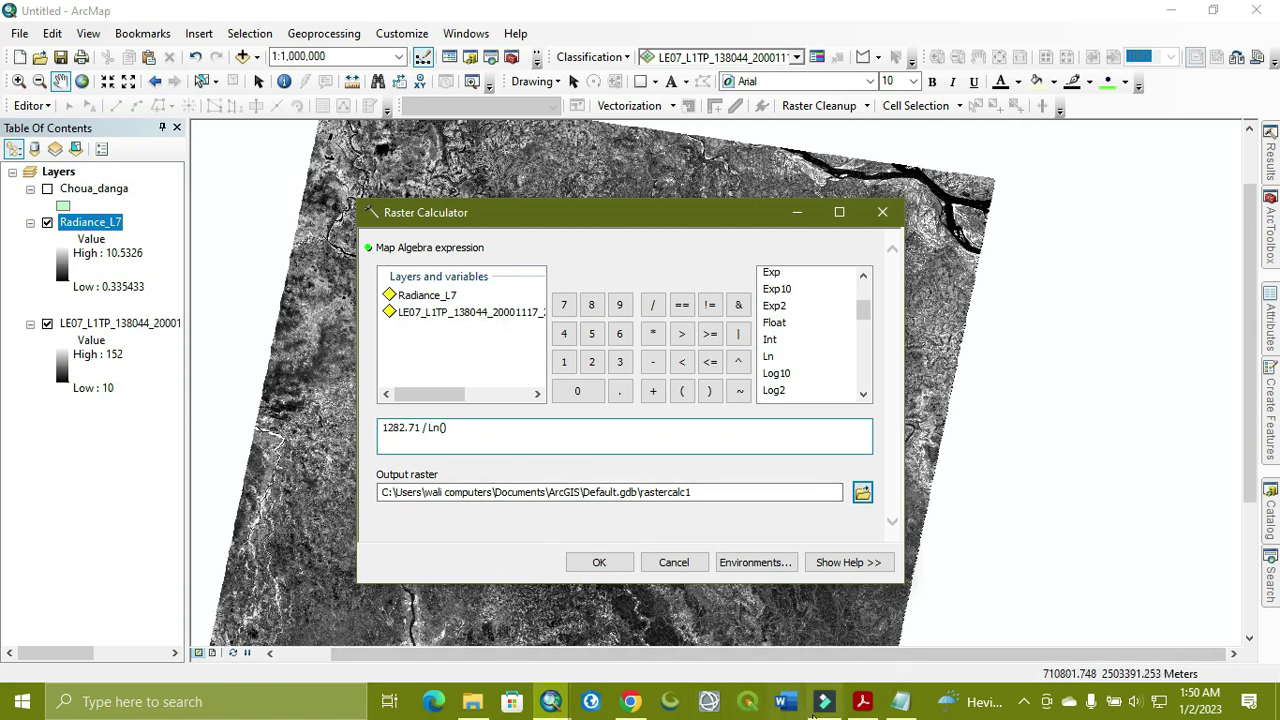
left_click(862, 701)
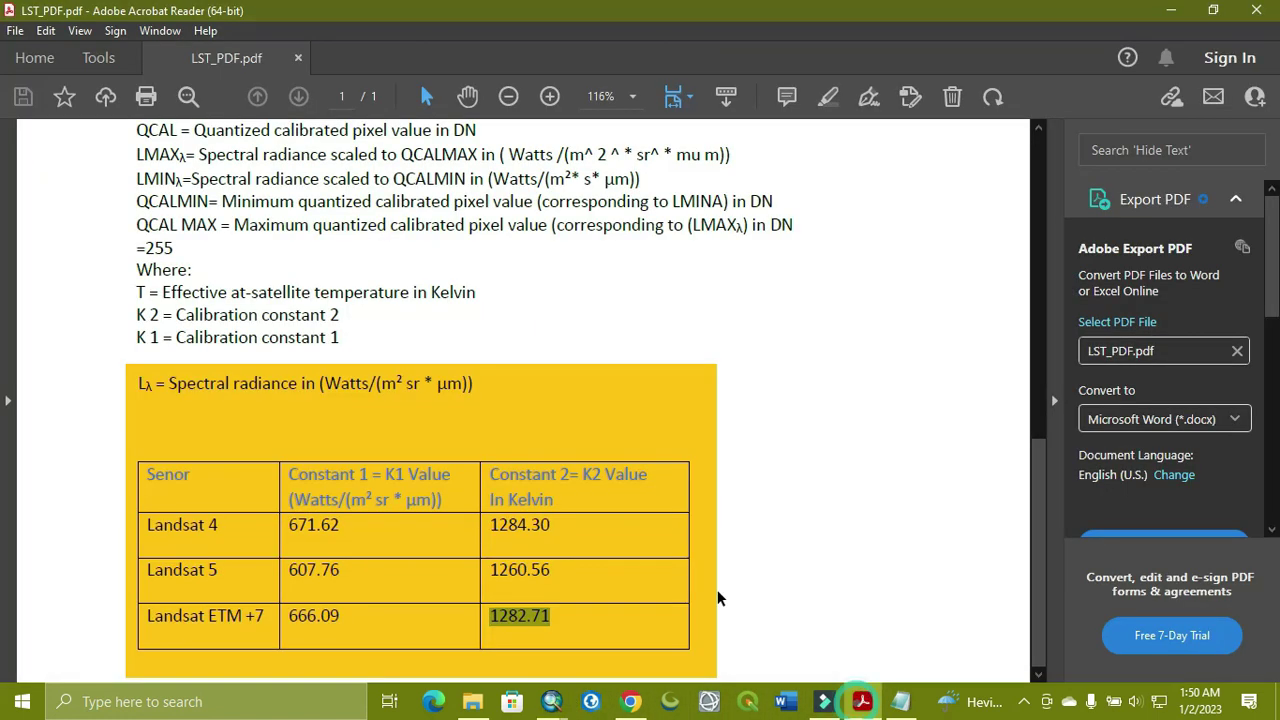
scroll(572, 418, "up", 4)
scroll(572, 418, "up", 4)
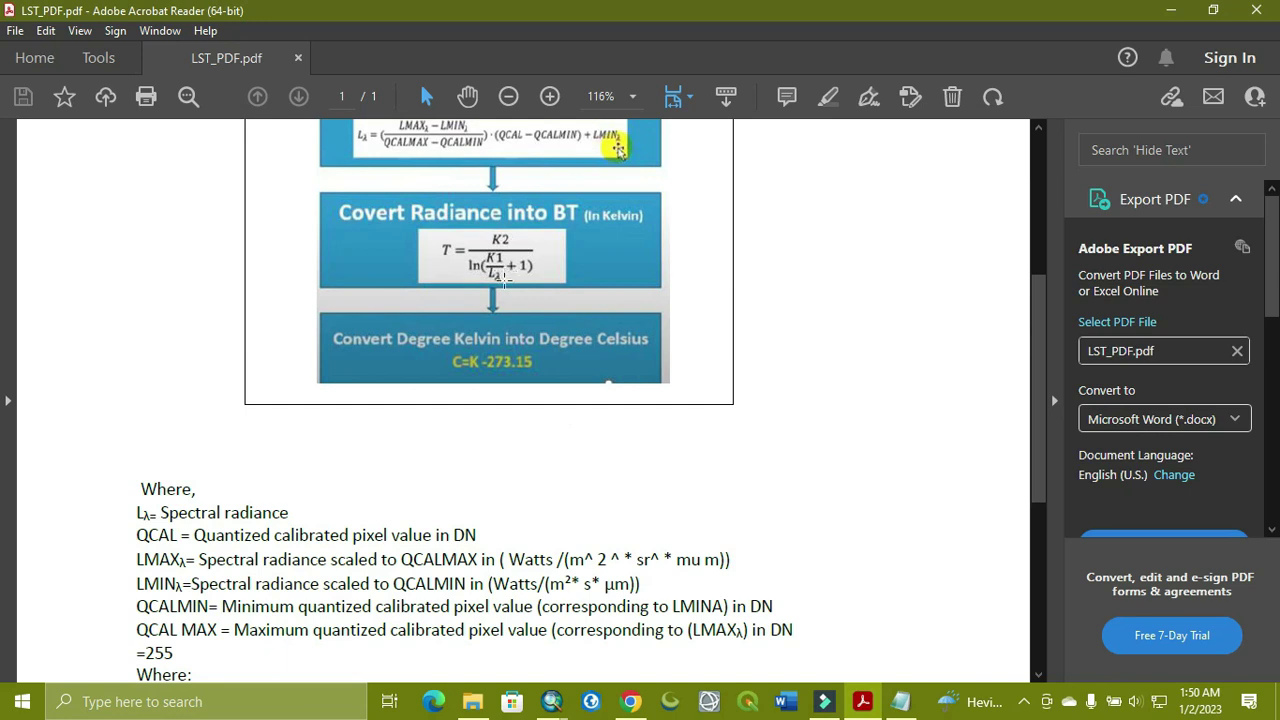
left_click(1171, 10)
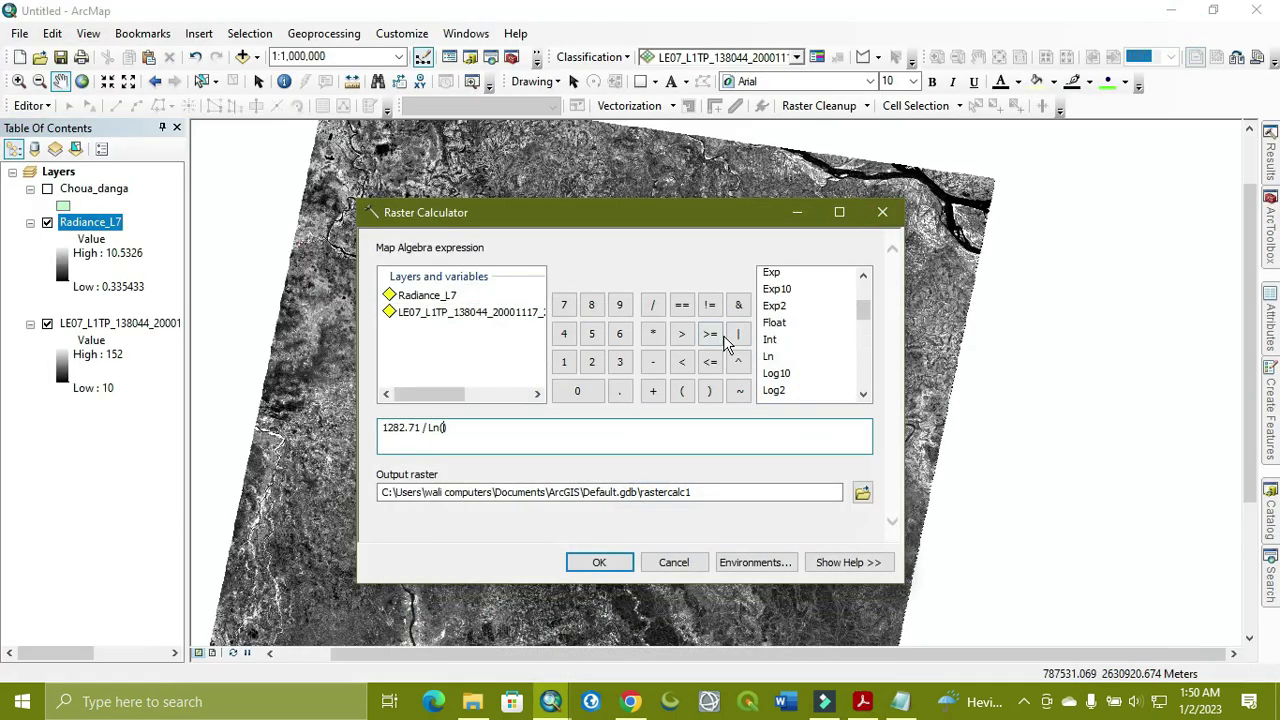
left_click(862, 701)
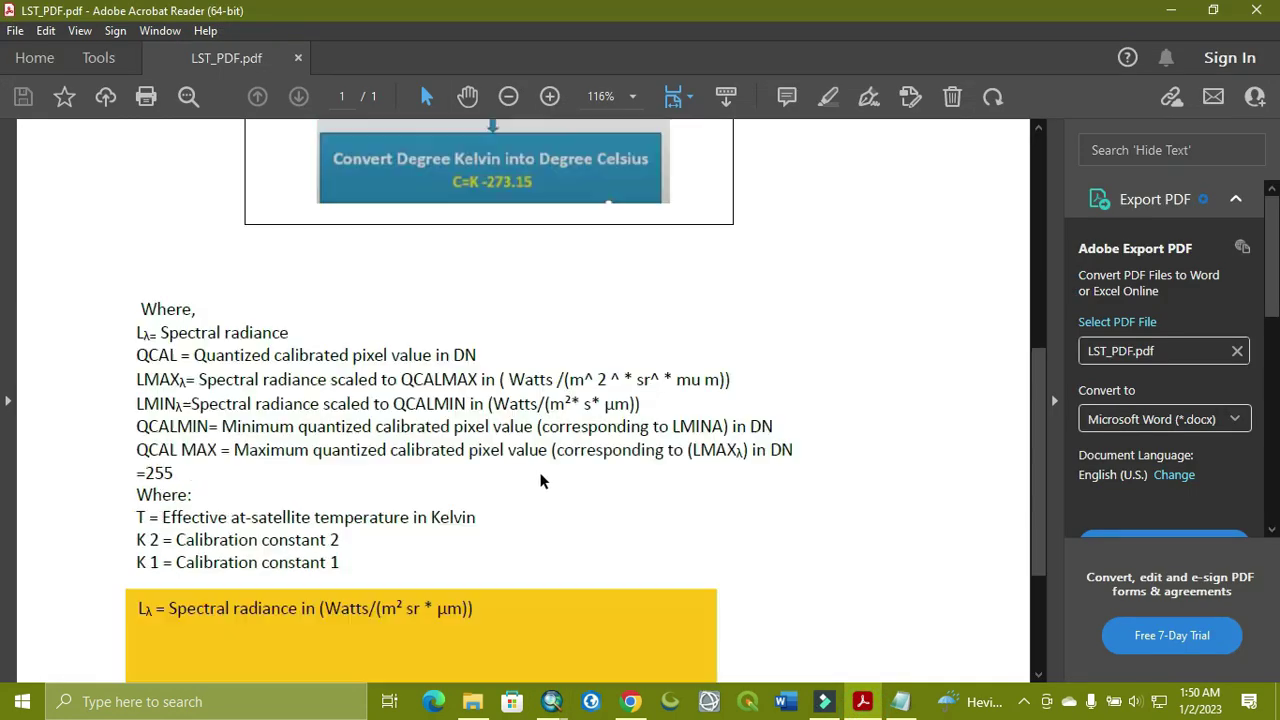
scroll(511, 497, "down", 5)
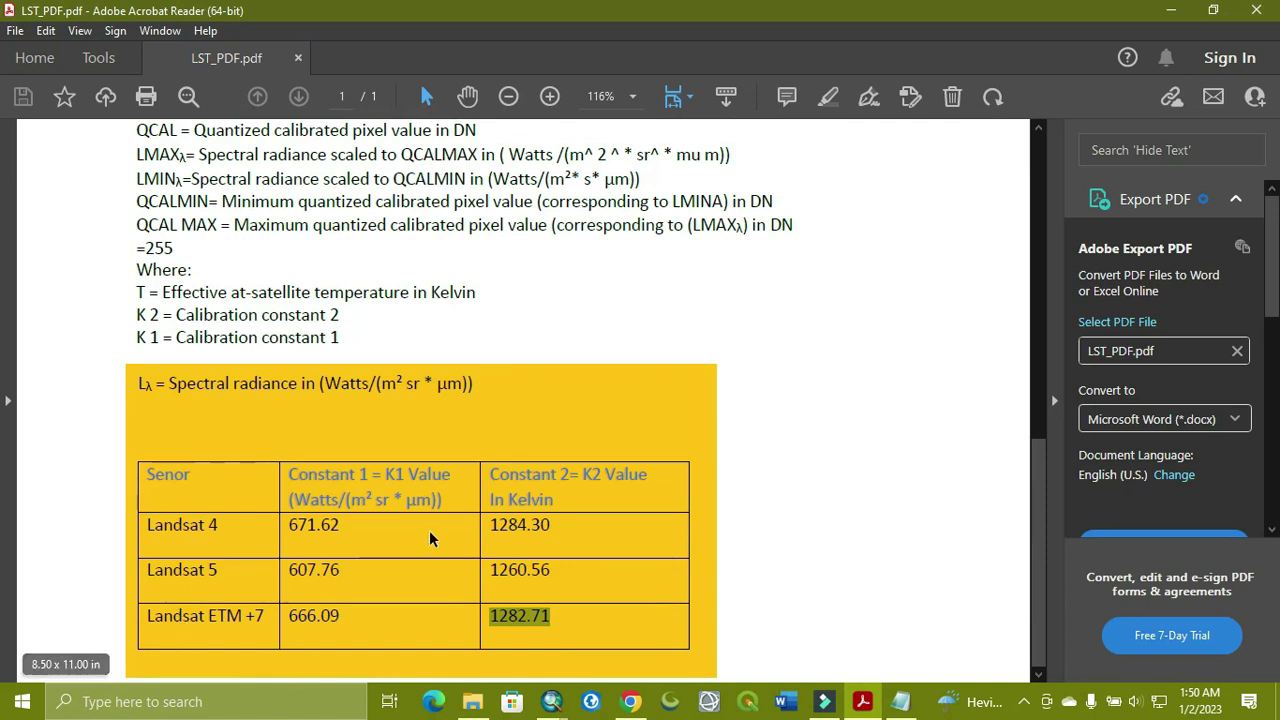
left_click_drag(340, 617, 288, 617)
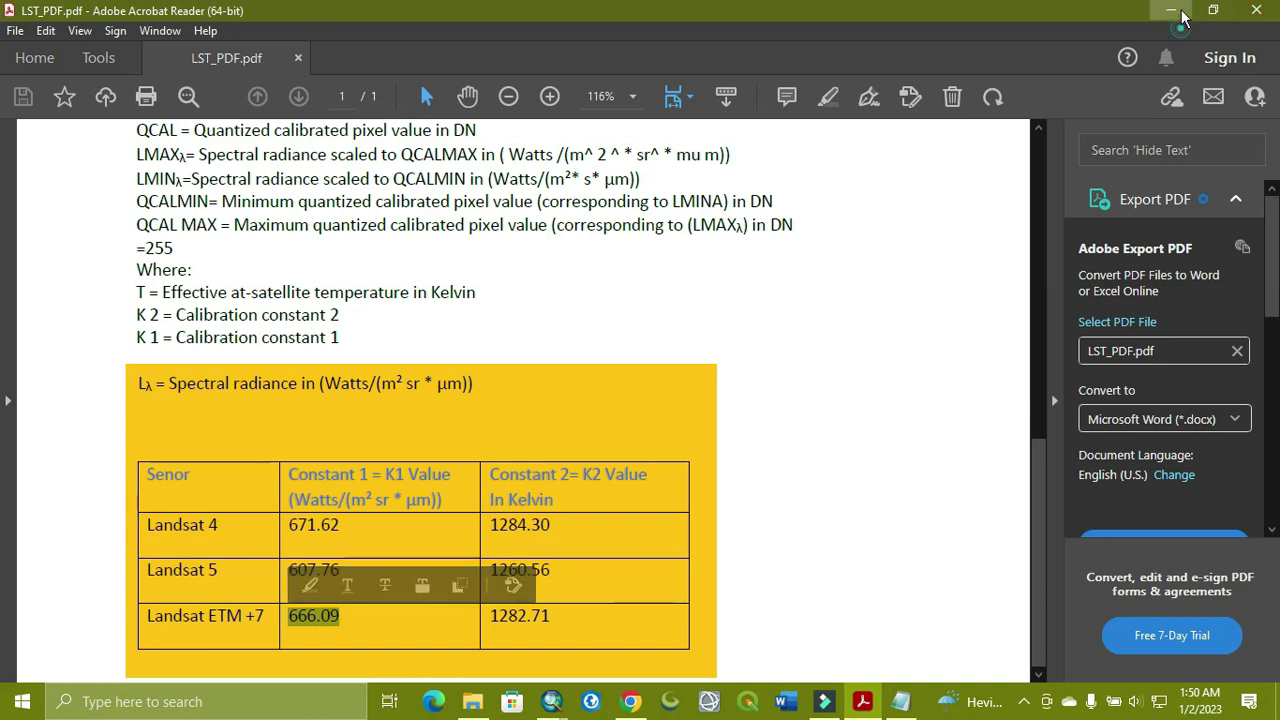
key("alt+Tab")
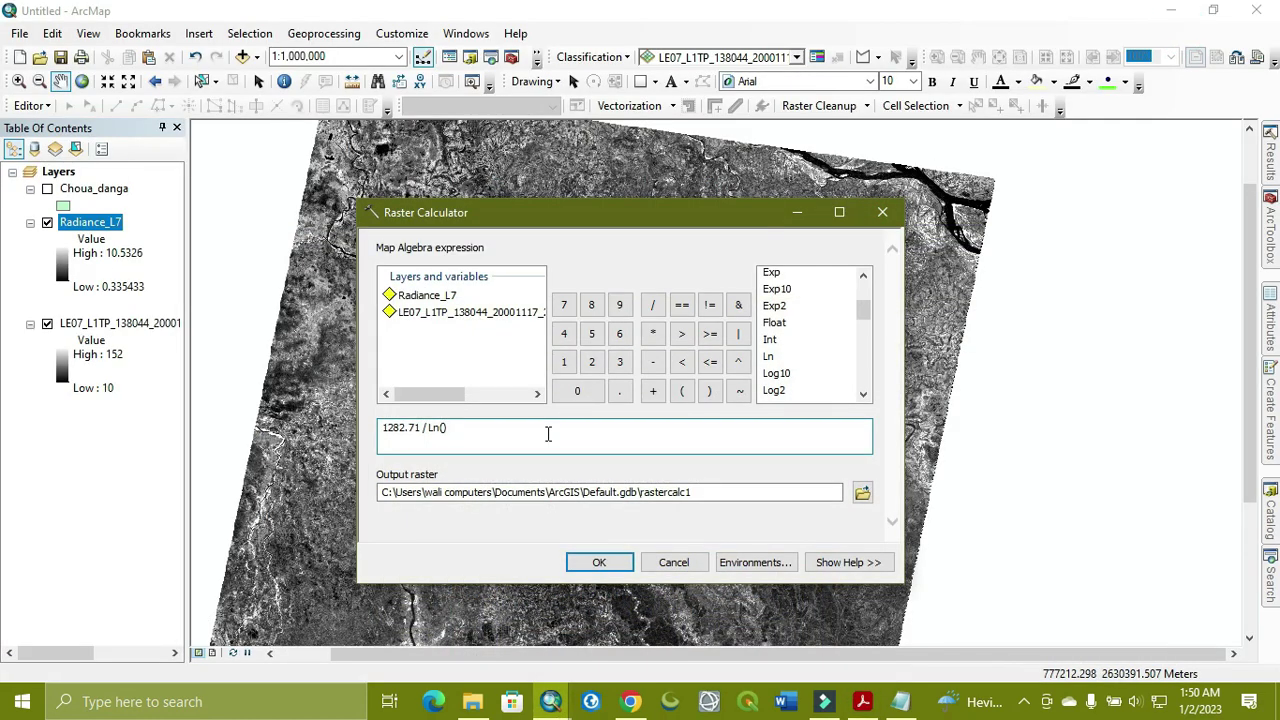
Extend the logarithm to Ln(666.09 / "Radiance_L7" + 1)
left_click(652, 304)
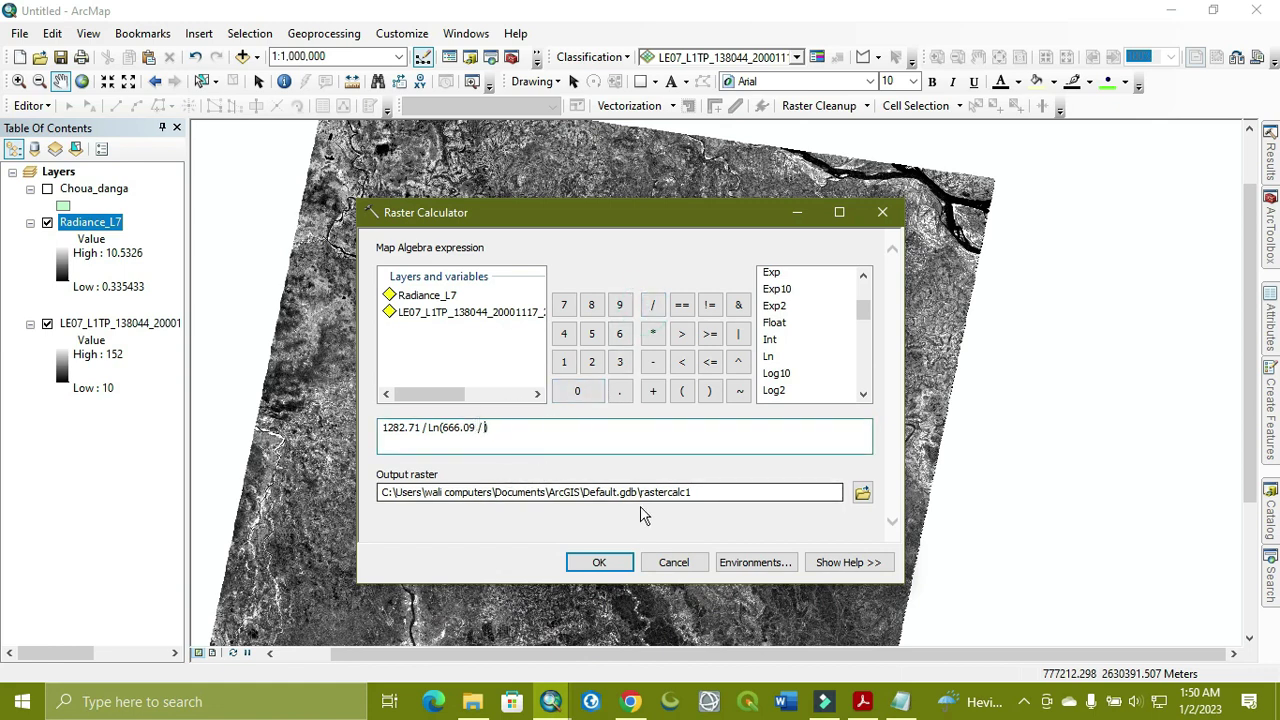
double_click(425, 298)
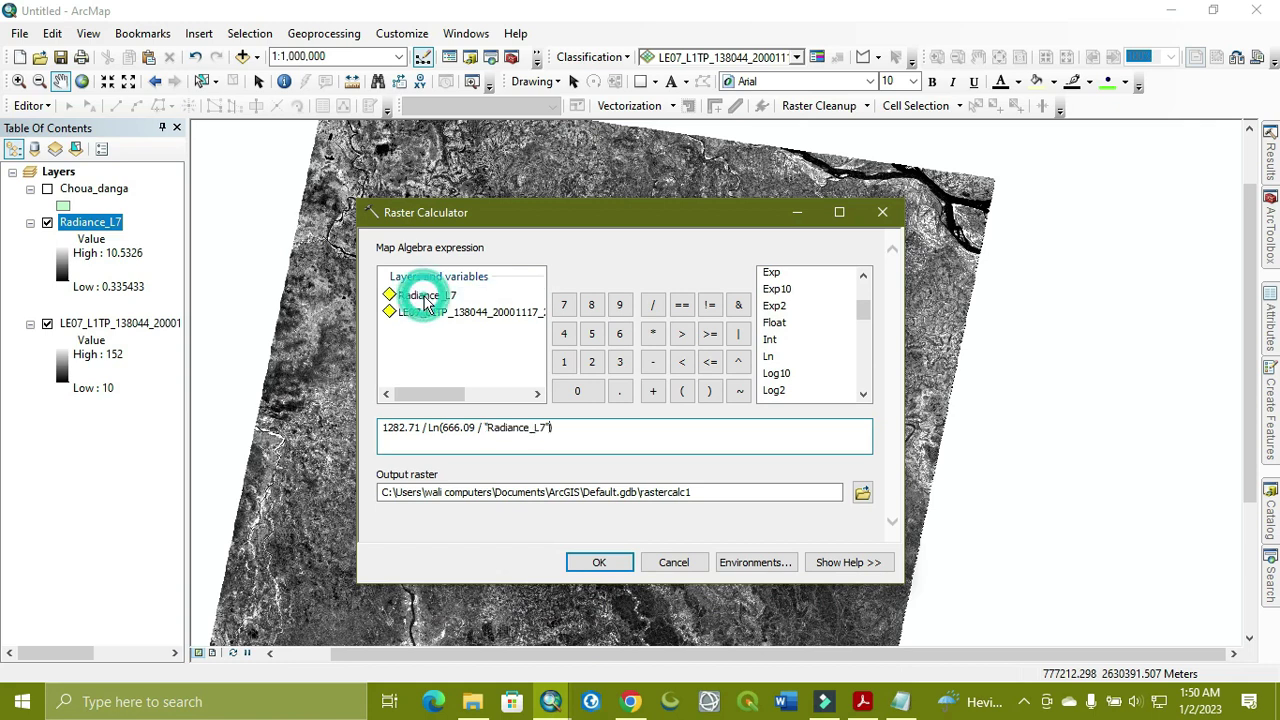
left_click(862, 701)
scroll(545, 460, "up", 3)
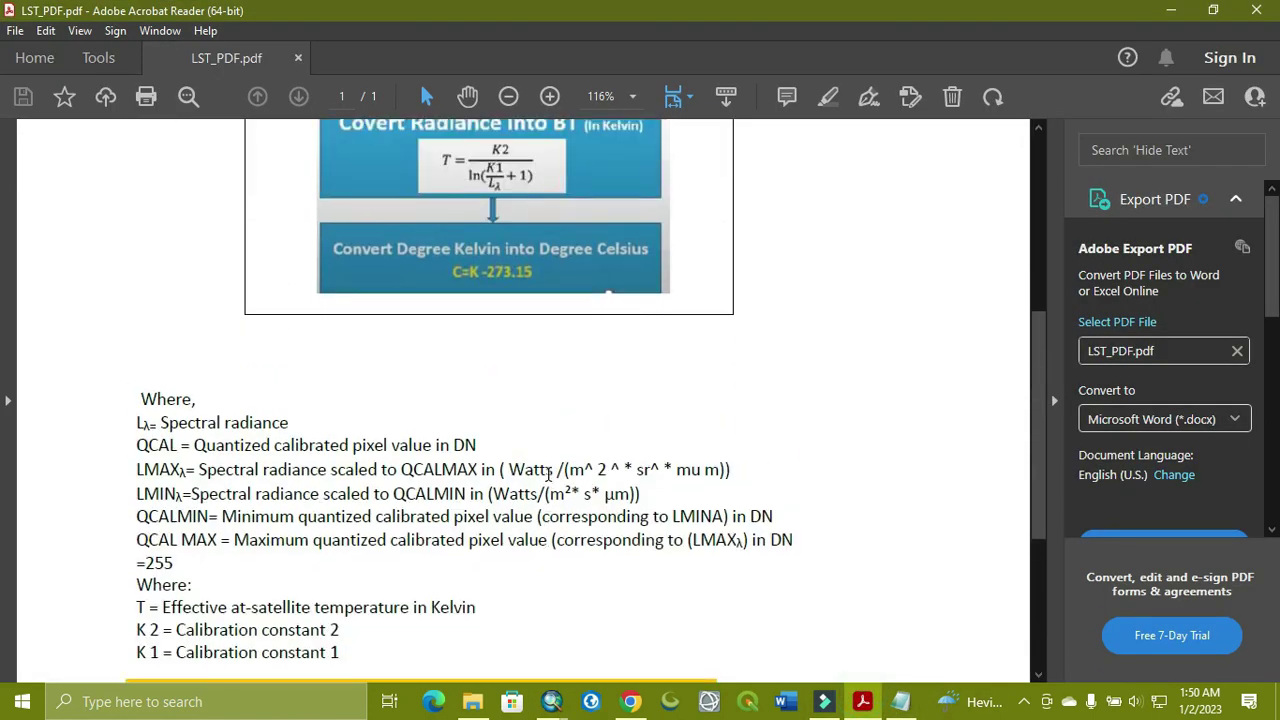
left_click(1170, 10)
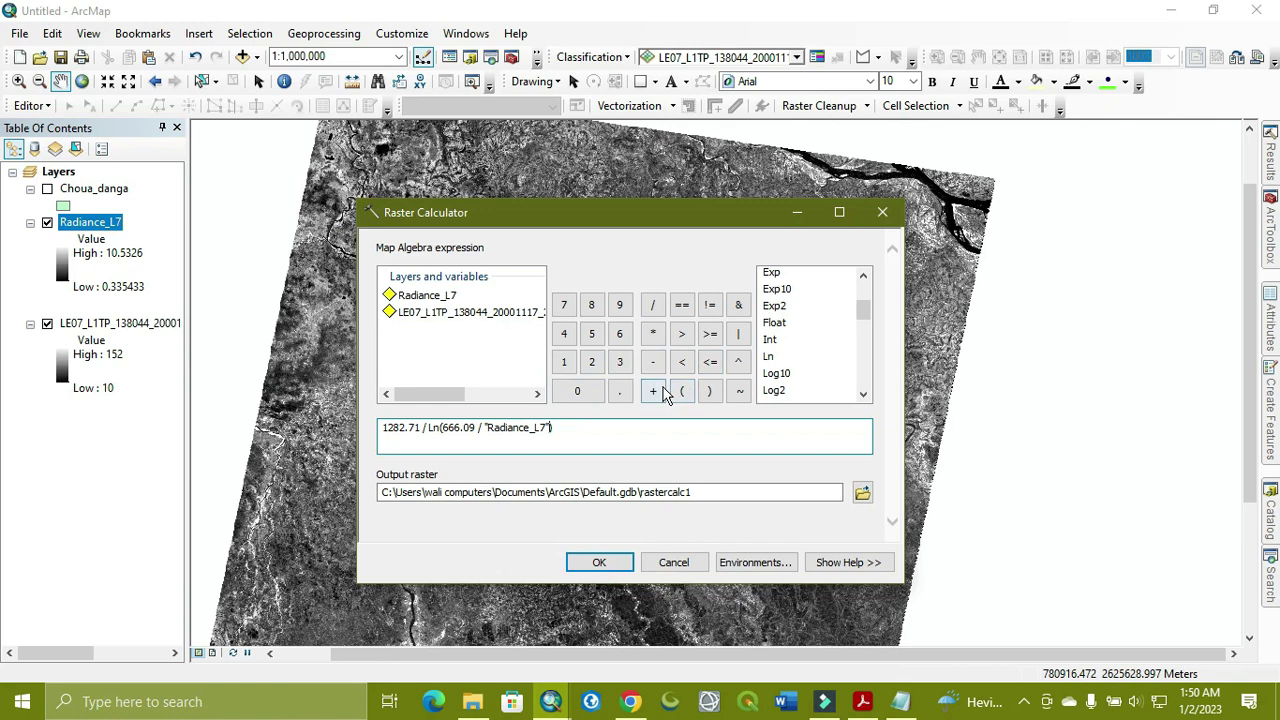
left_click(652, 390)
left_click(568, 366)
Enclose 1282.71 in parentheses and browse for the output raster location
left_click(423, 427)
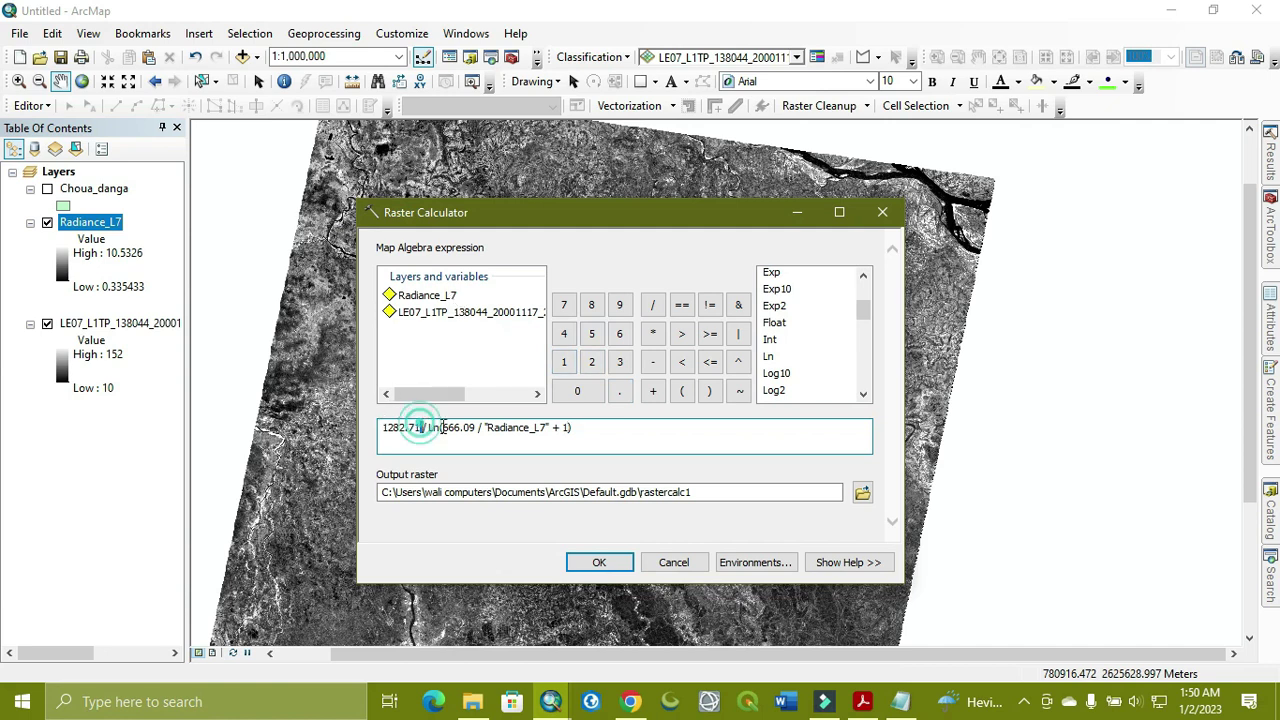
left_click(710, 391)
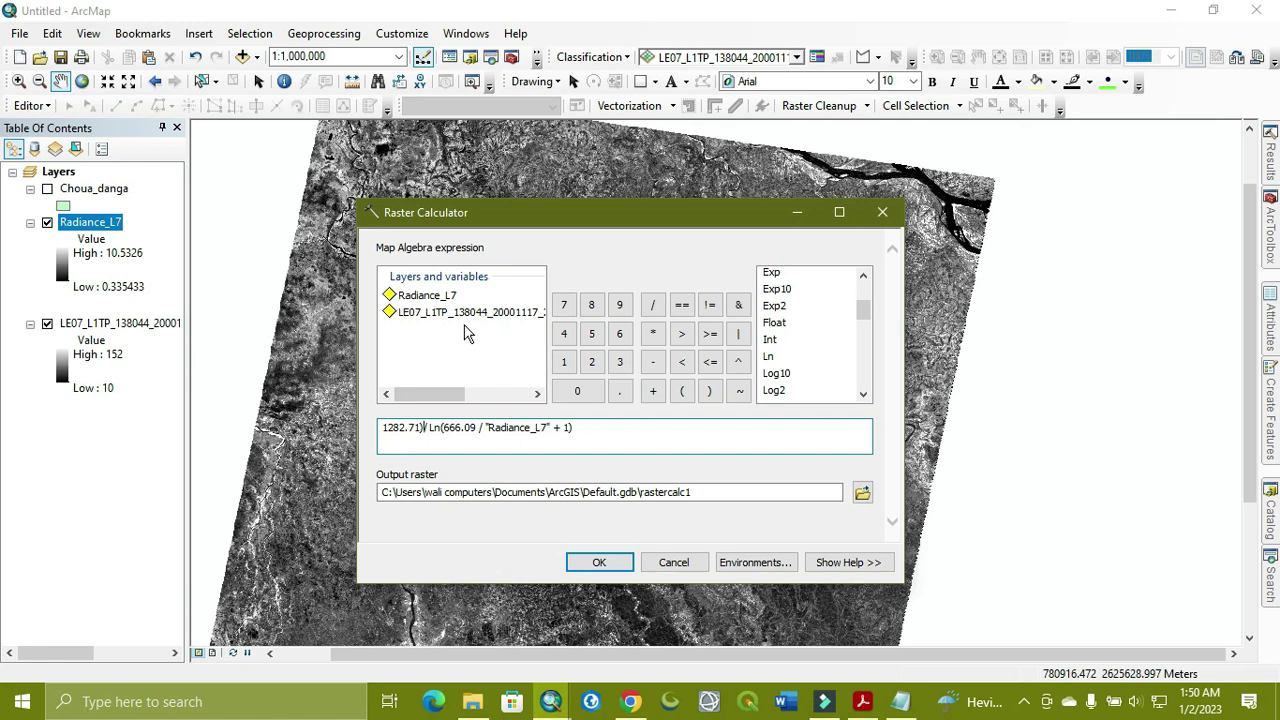
left_click(383, 428)
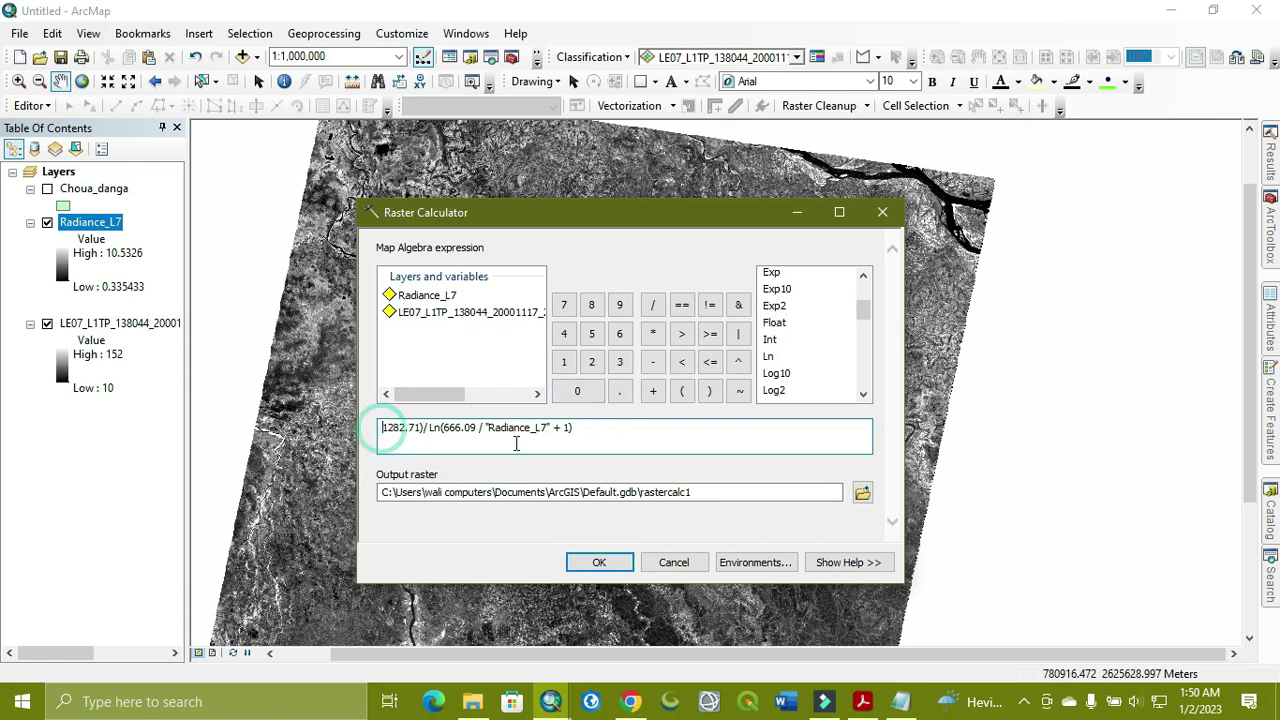
left_click(681, 393)
left_click(607, 439)
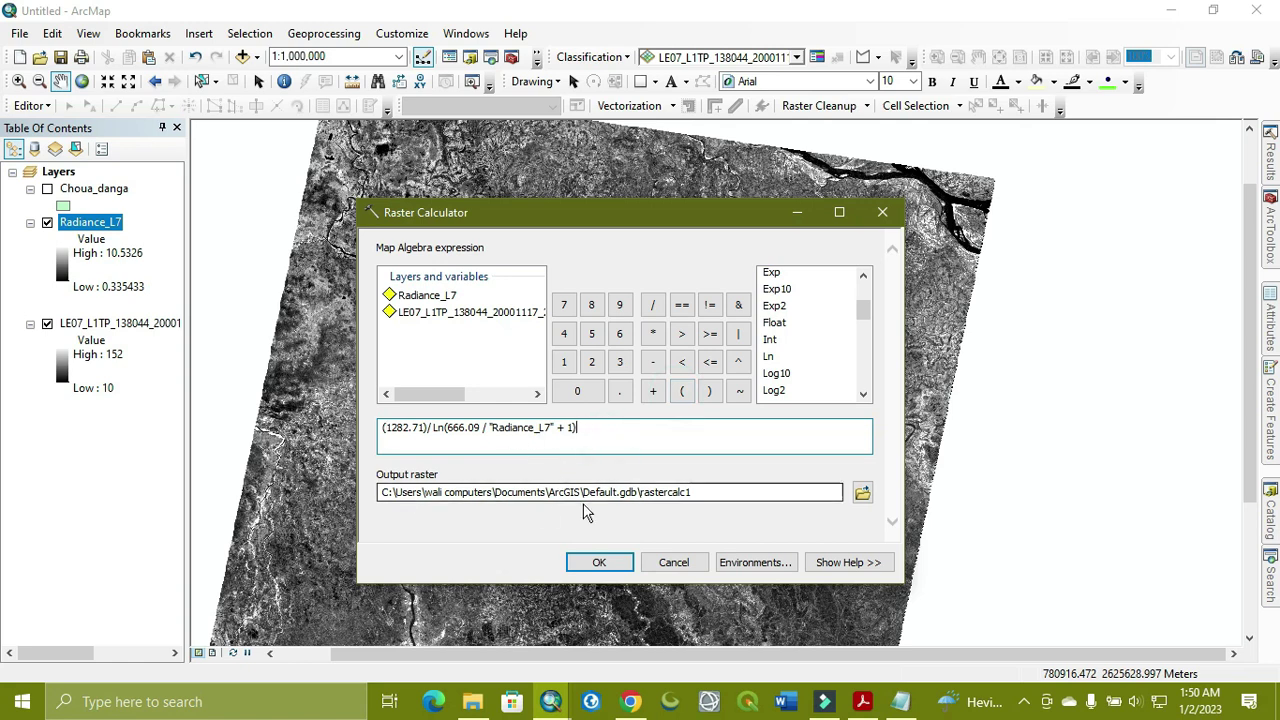
left_click(862, 493)
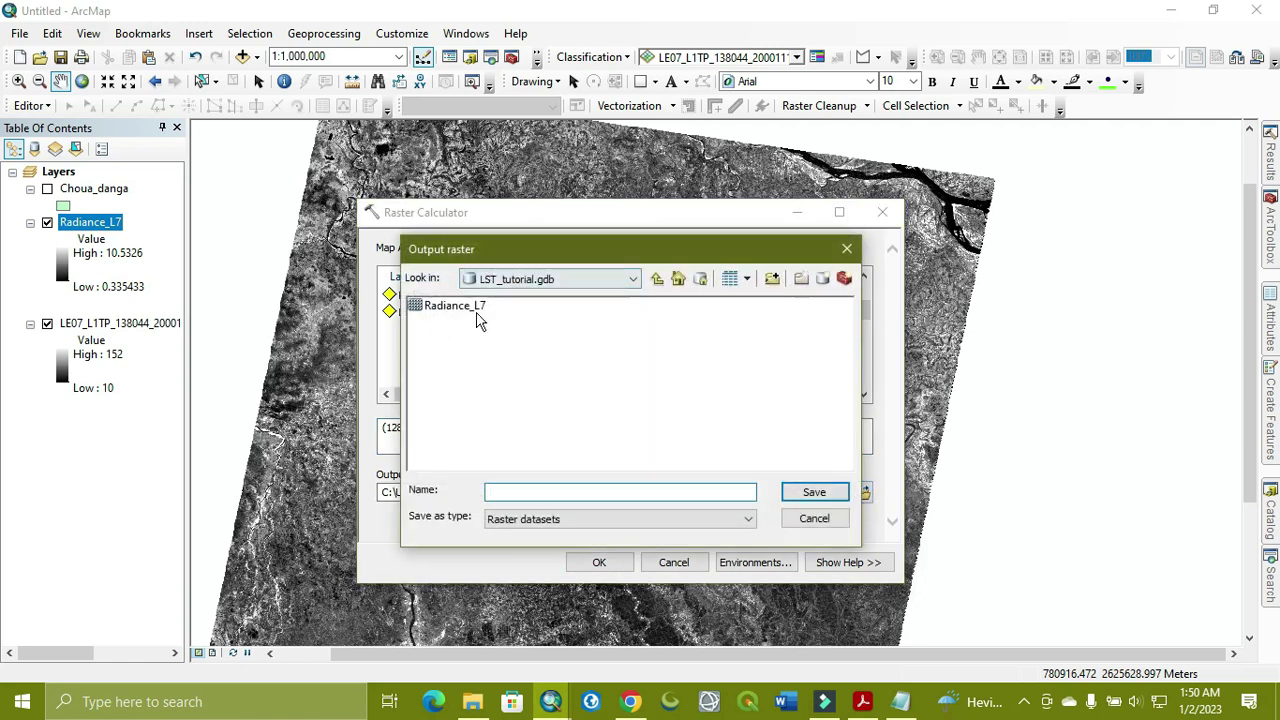
Save the output as Kelvin_L7 in LST_tutorial.gdb and run the brightness-temperature calculation
left_click(543, 491)
left_click(507, 493)
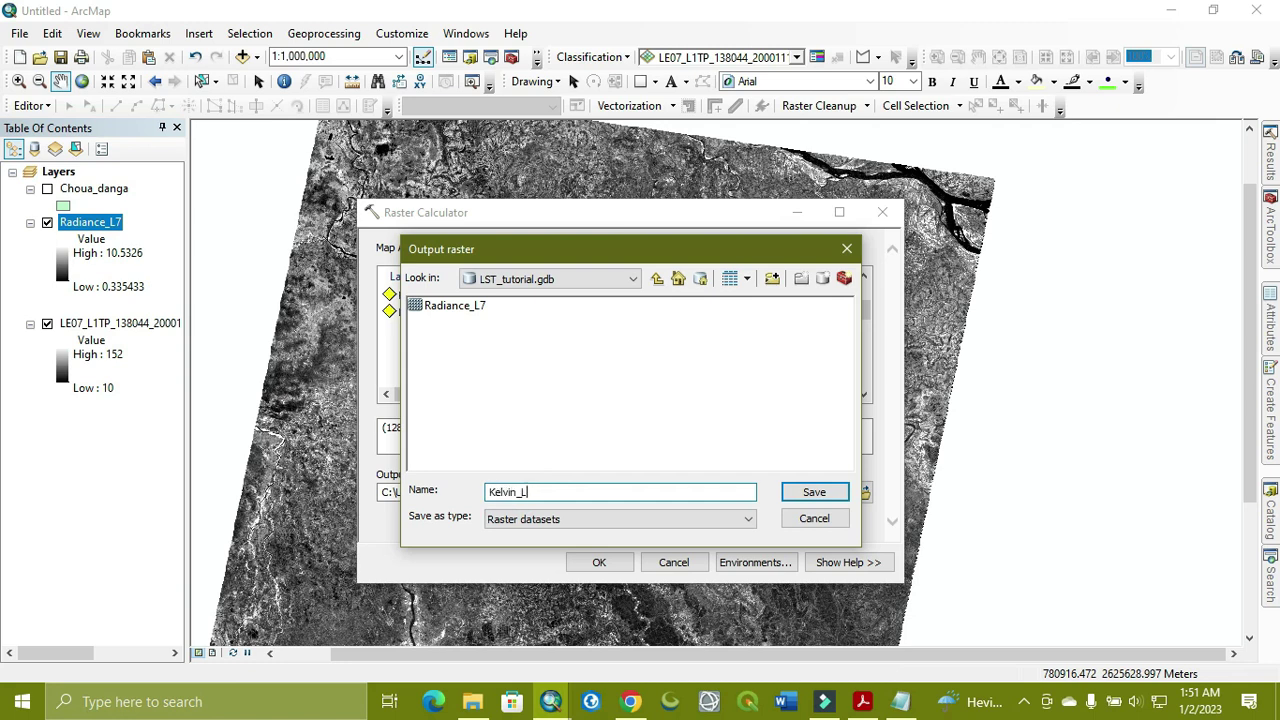
left_click(812, 494)
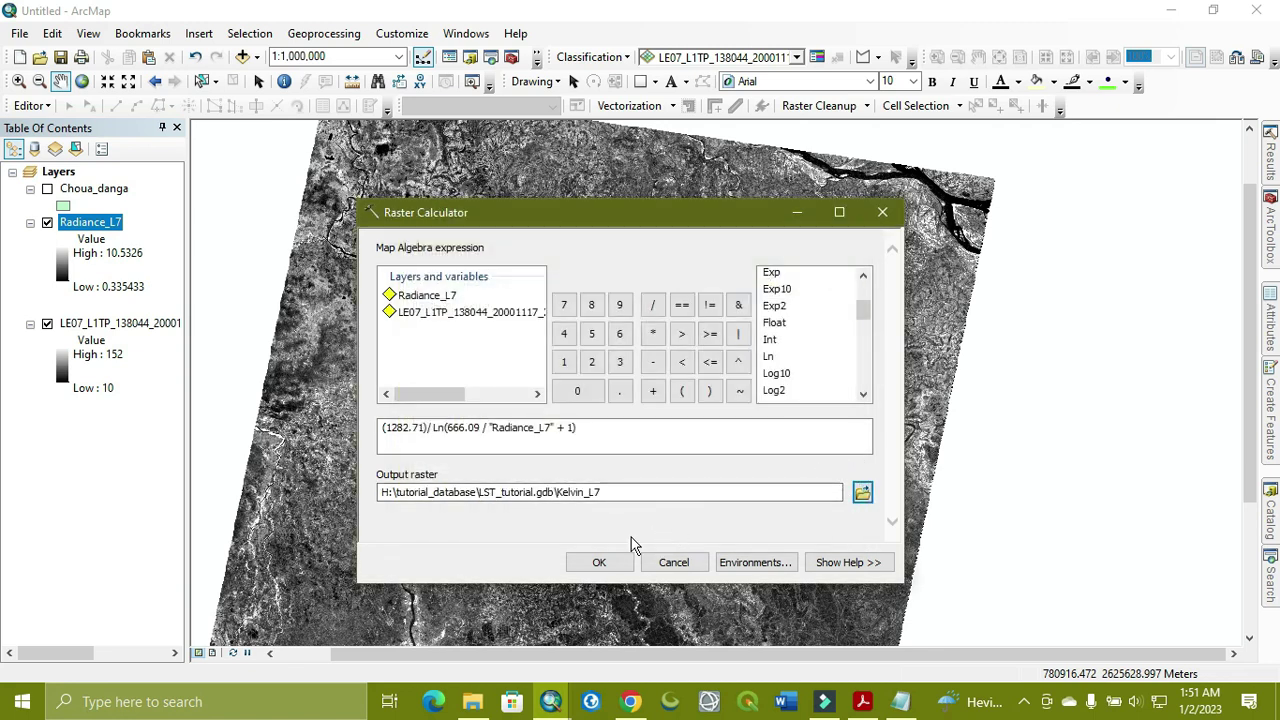
left_click(597, 561)
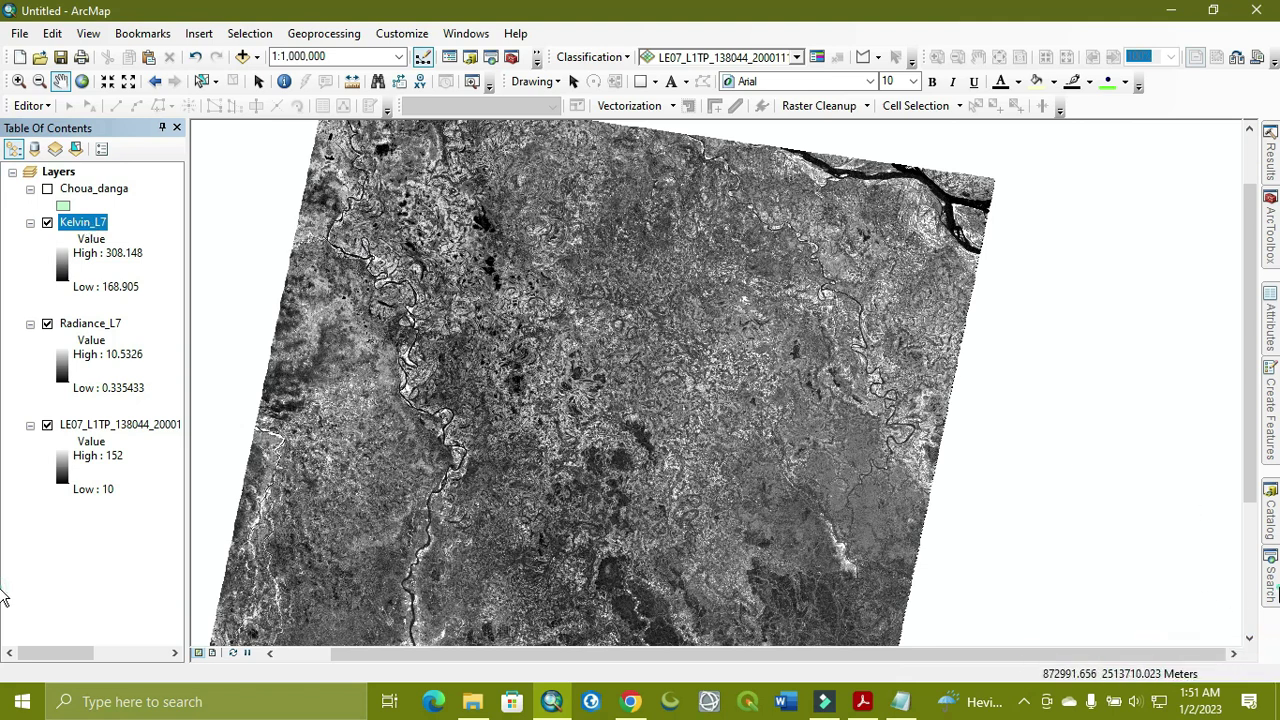
Reopen Raster Calculator and build the expression "Kelvin_L7" - 273.15
left_click(1270, 578)
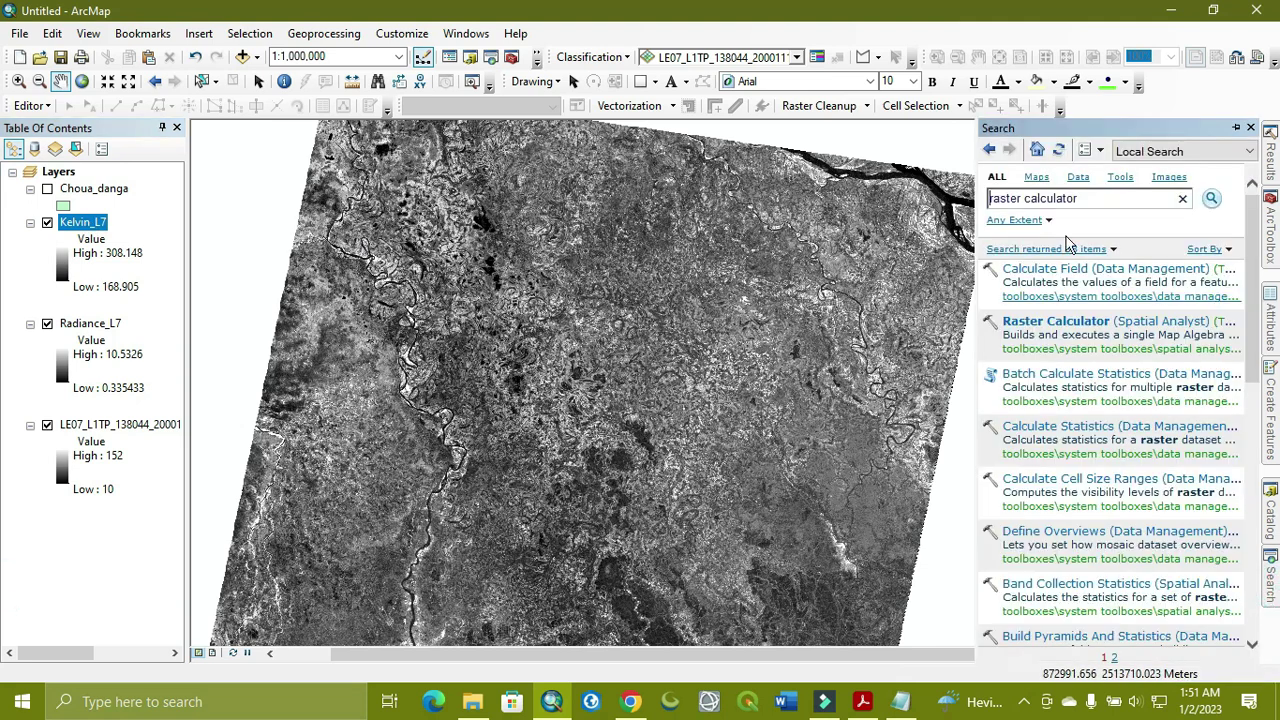
left_click(1056, 322)
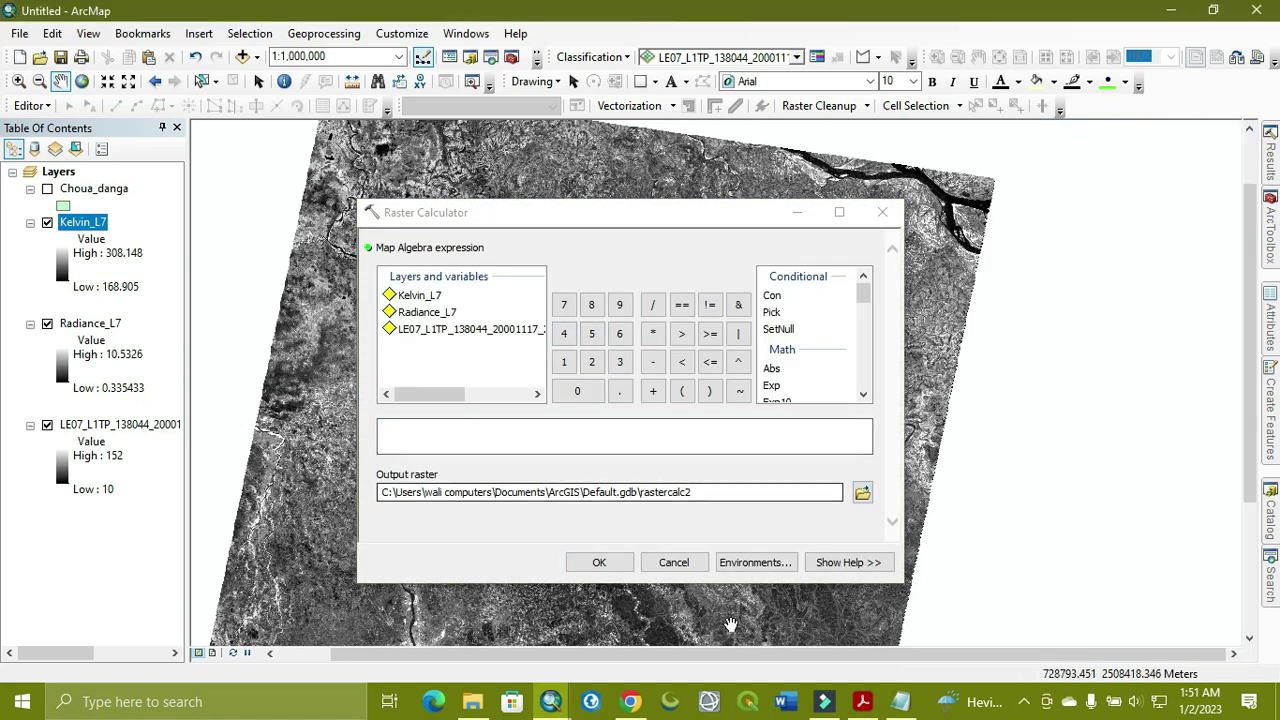
left_click(846, 699)
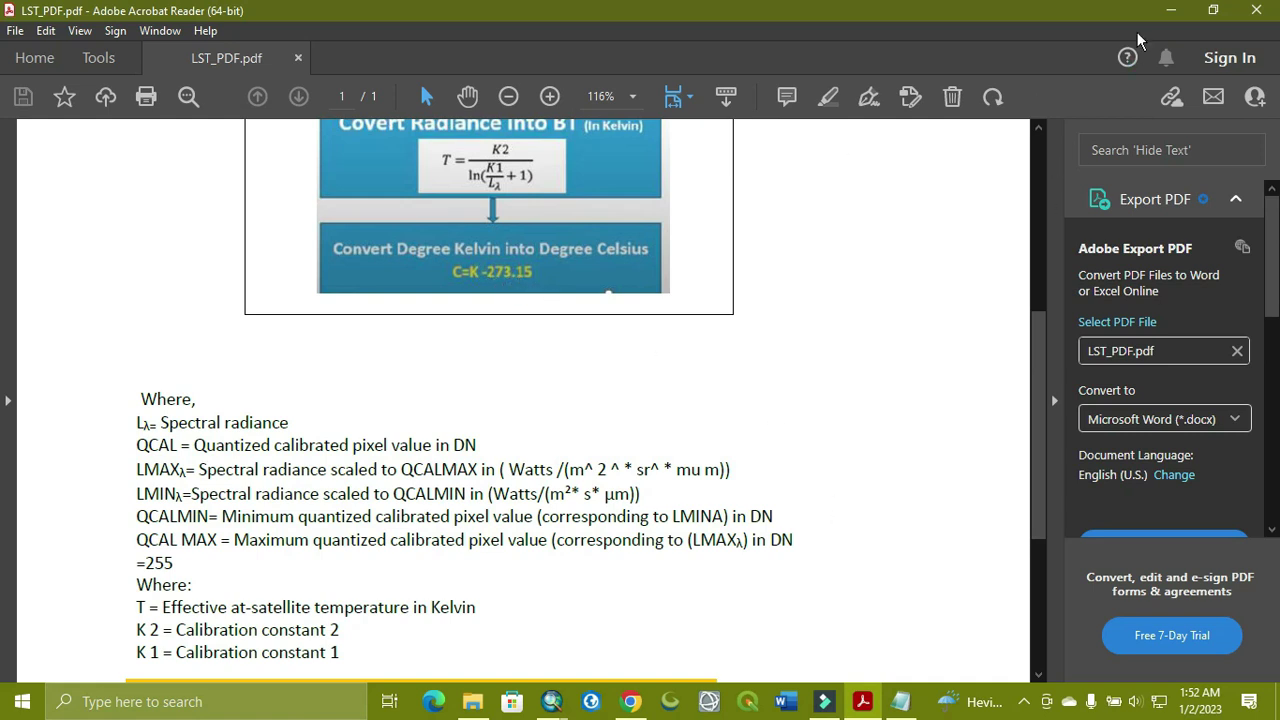
left_click(1170, 10)
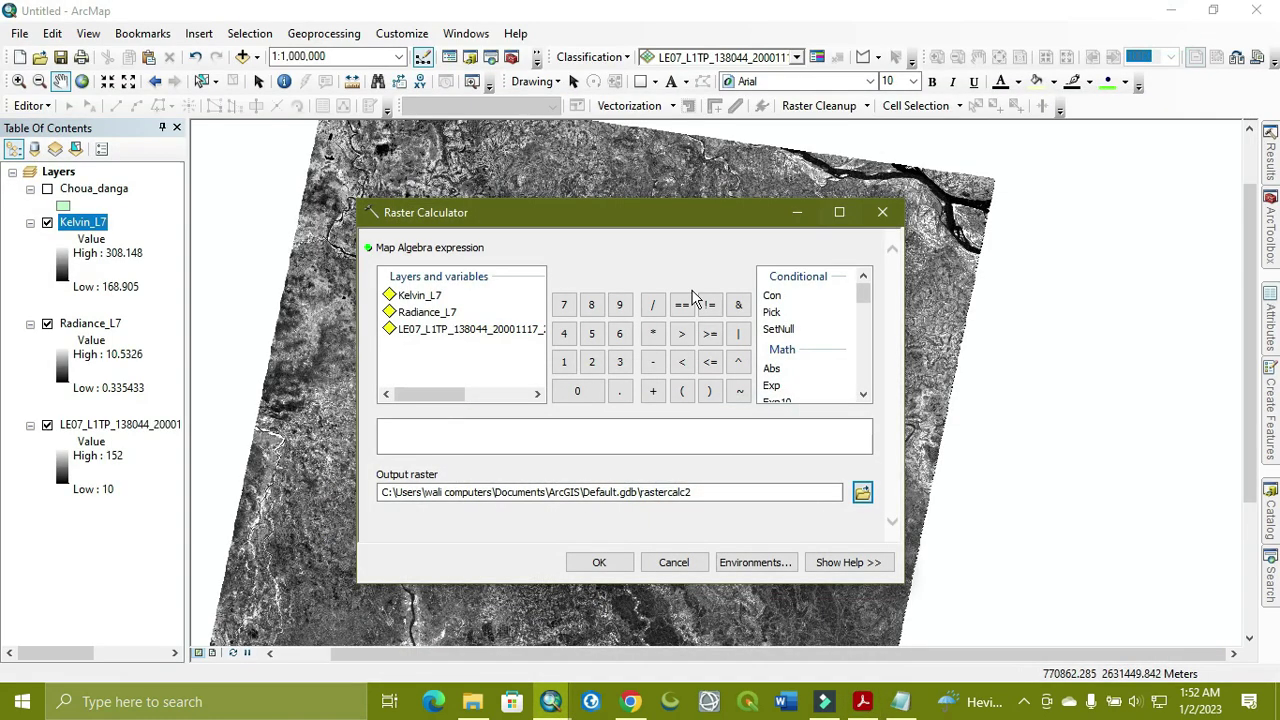
double_click(433, 298)
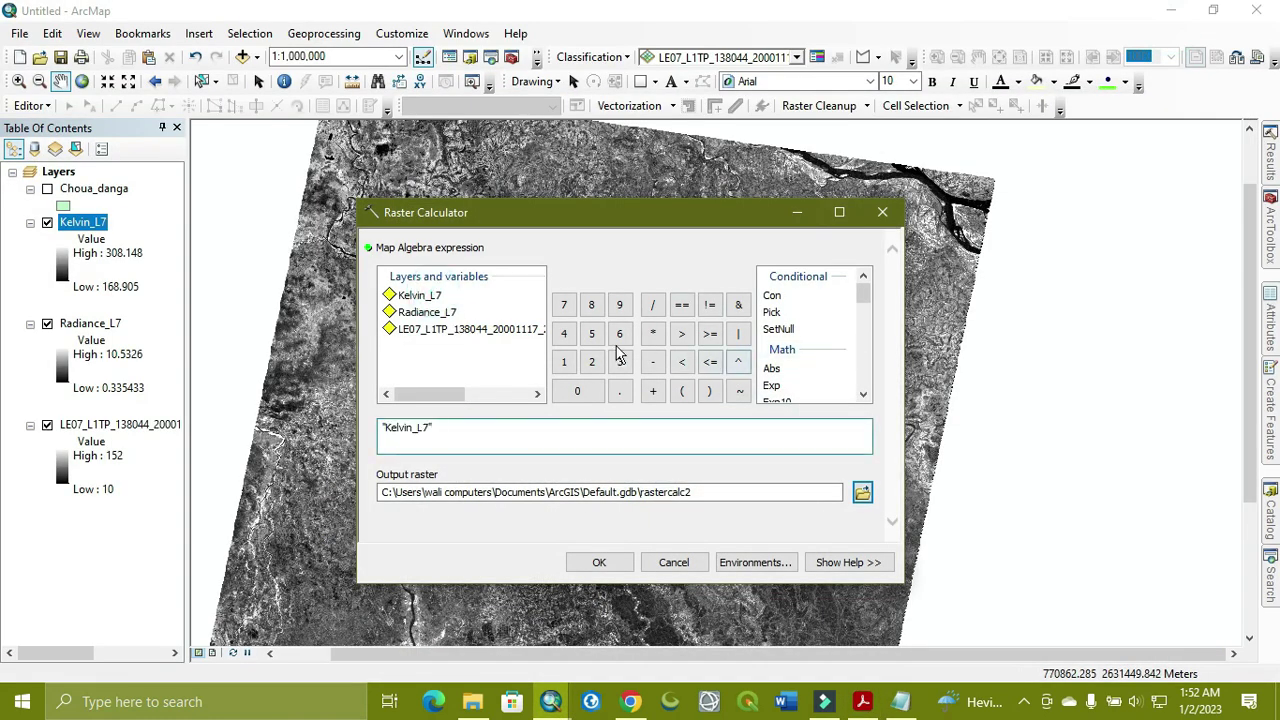
left_click(652, 362)
left_click(591, 362)
left_click(564, 305)
left_click(619, 362)
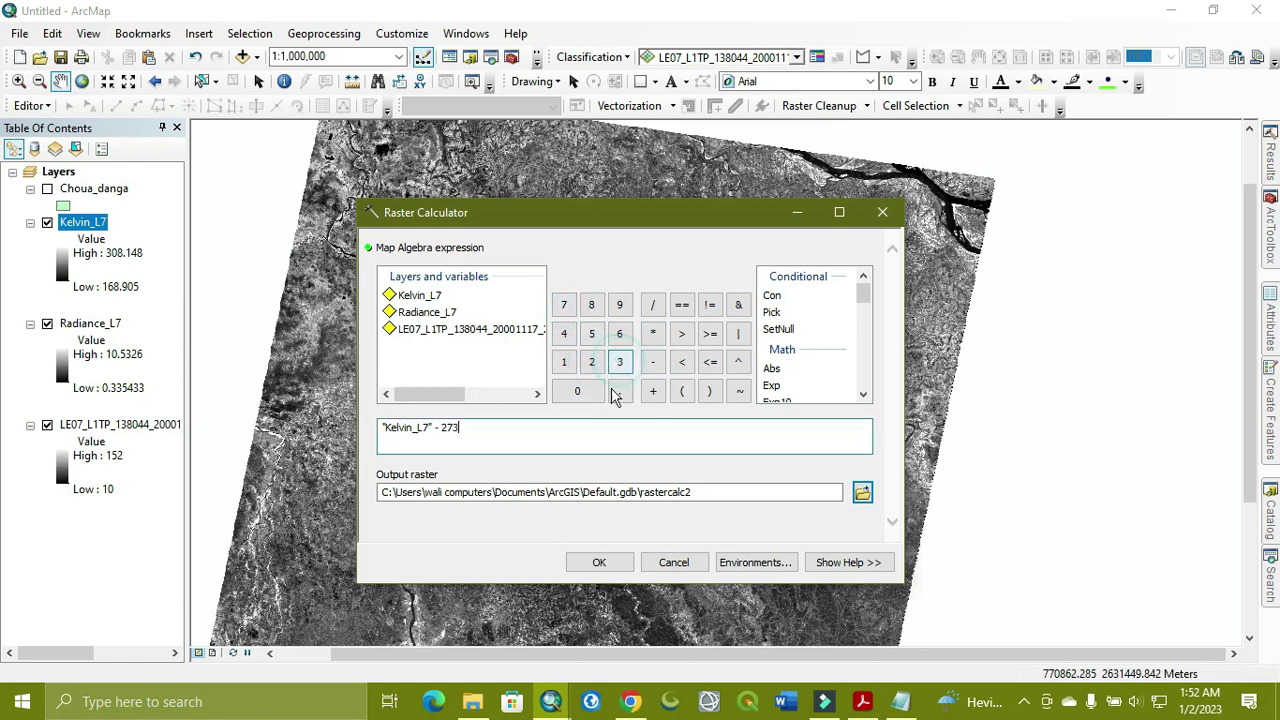
left_click(619, 391)
left_click(564, 362)
left_click(591, 333)
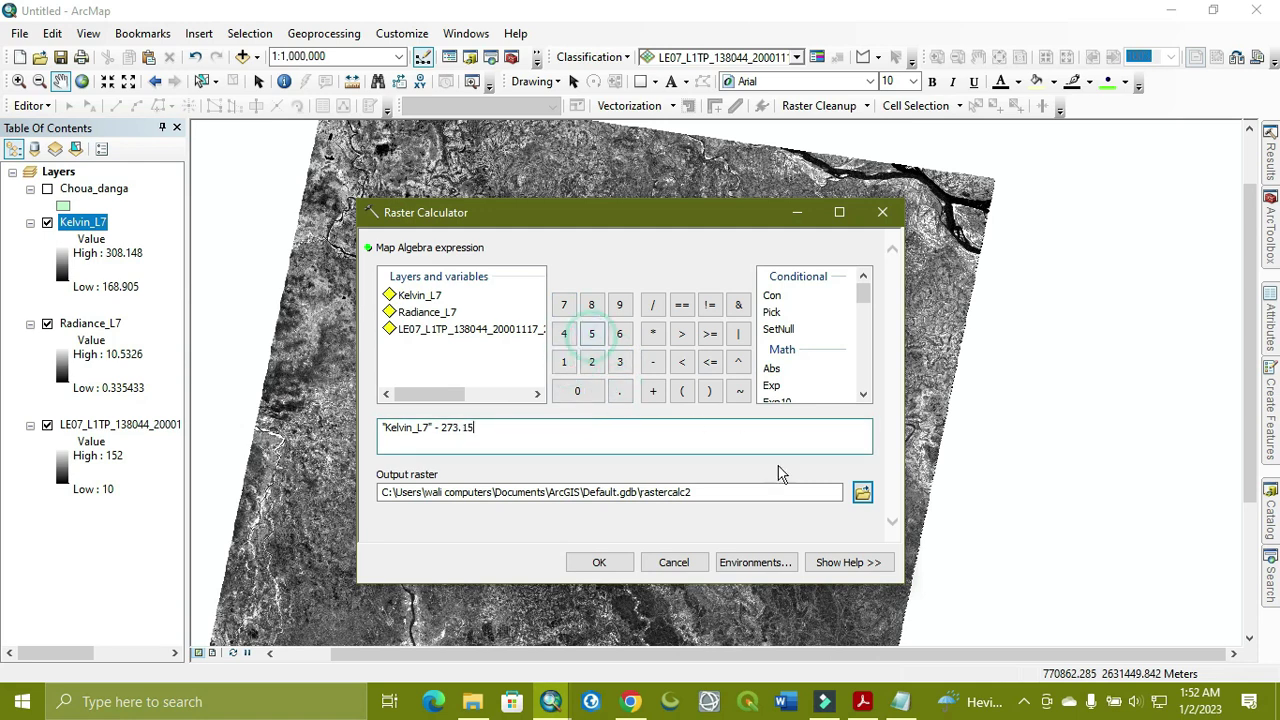
Save the output as Degree_celsius_L7 in LST_tutorial.gdb and run the Celsius conversion
left_click(861, 491)
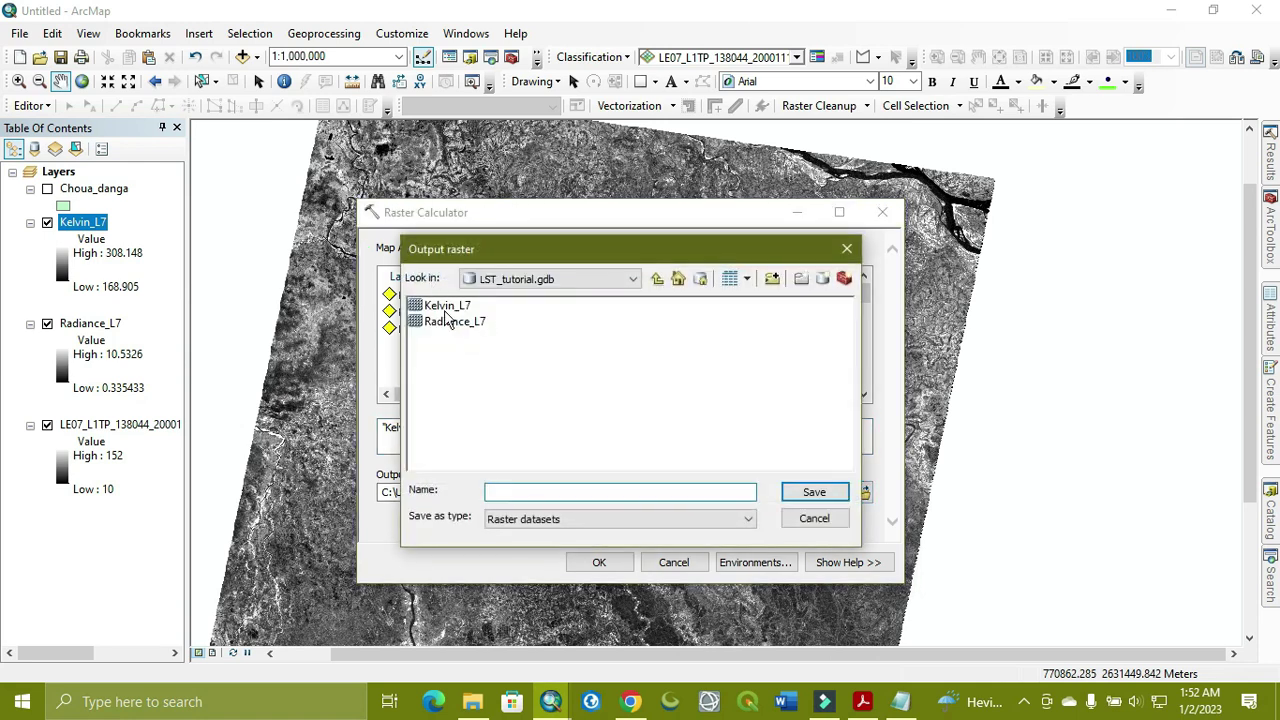
left_click(447, 305)
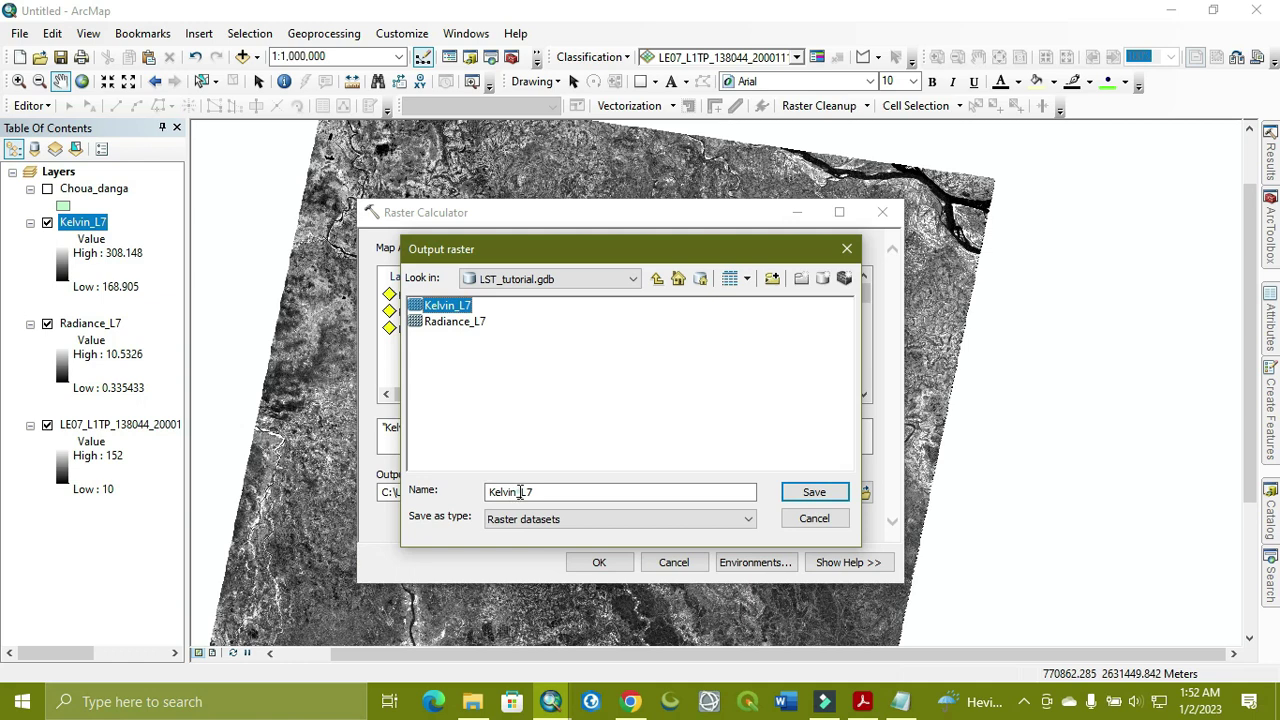
left_click_drag(520, 492, 475, 491)
key("BackSpace")
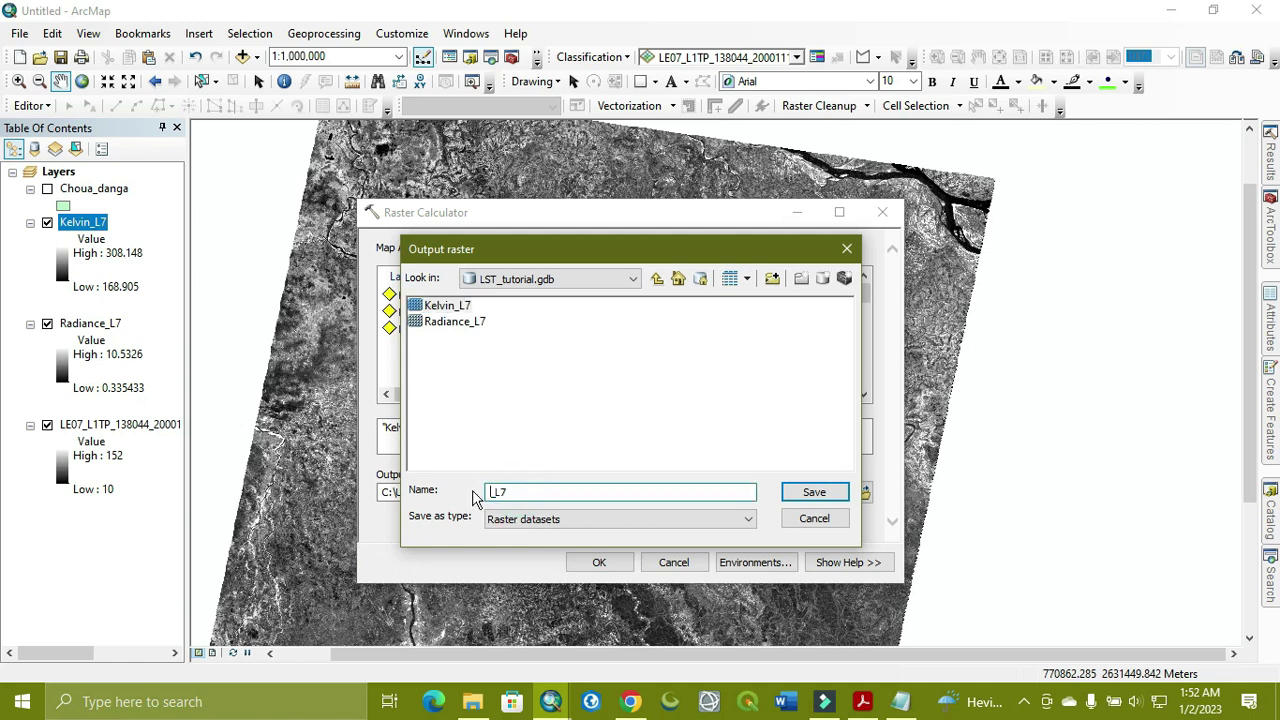
type("Degree_celsius")
left_click(815, 492)
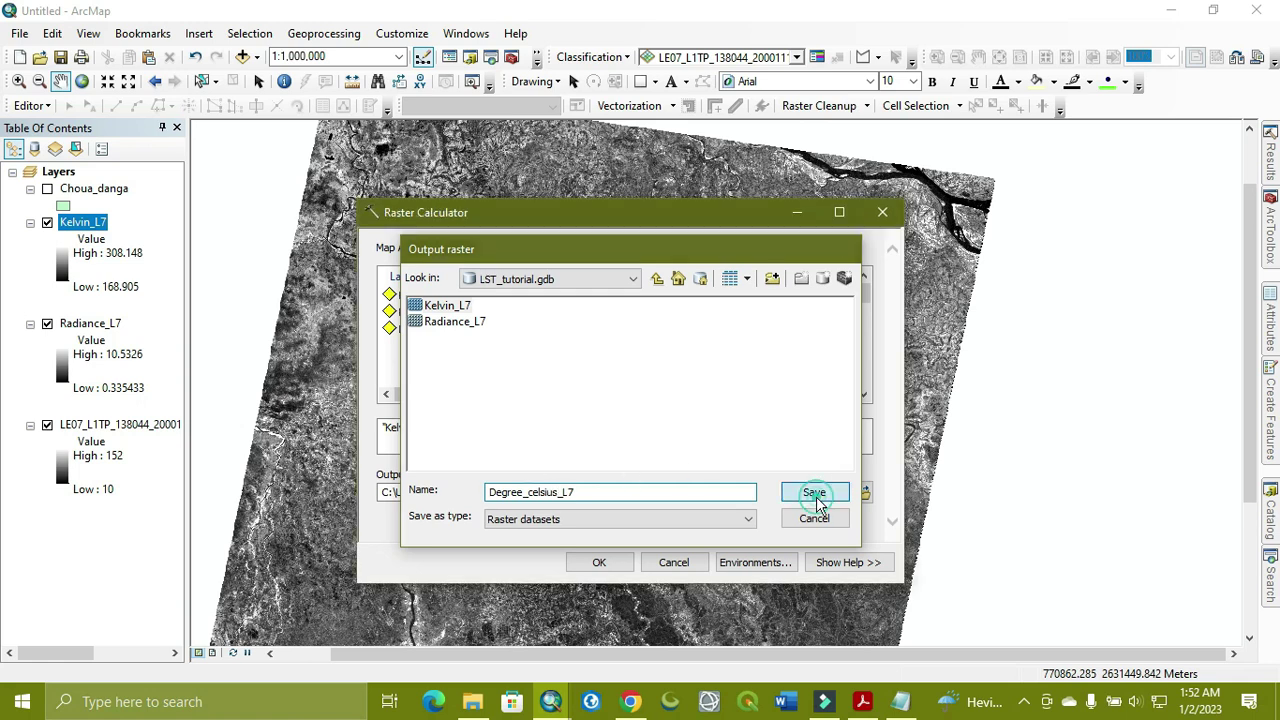
left_click(600, 562)
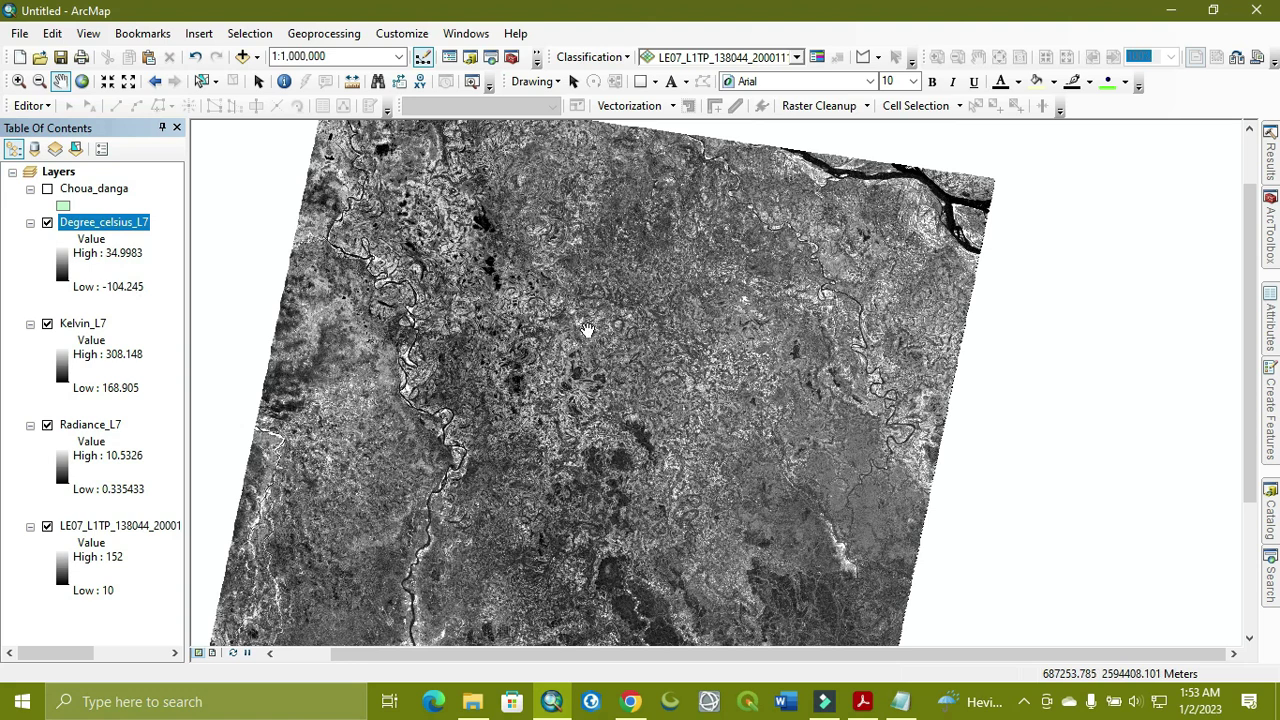
Turn the Choua_danga district boundary back on over the Degree_celsius_L7 raster
left_click(44, 190, "ctrl")
left_click(46, 189)
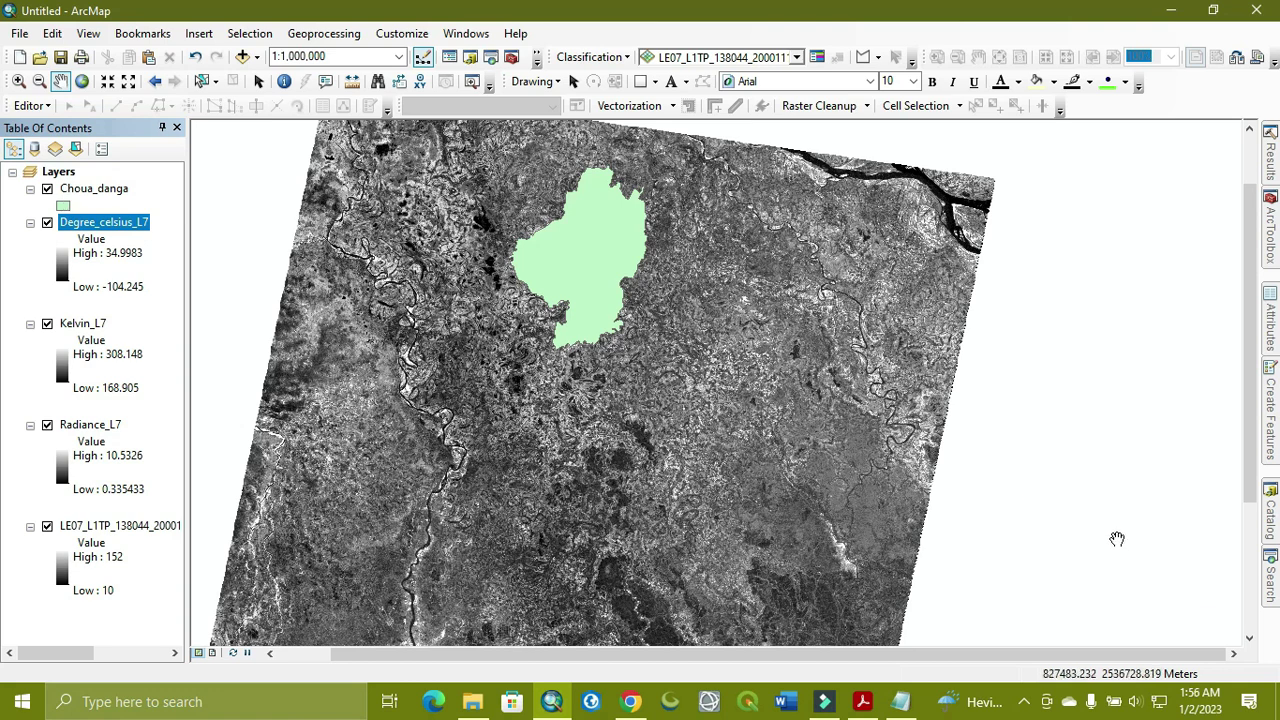
Search the tools for "extract by mask" to find Extract by Mask (Spatial Analyst)
left_click(1270, 572)
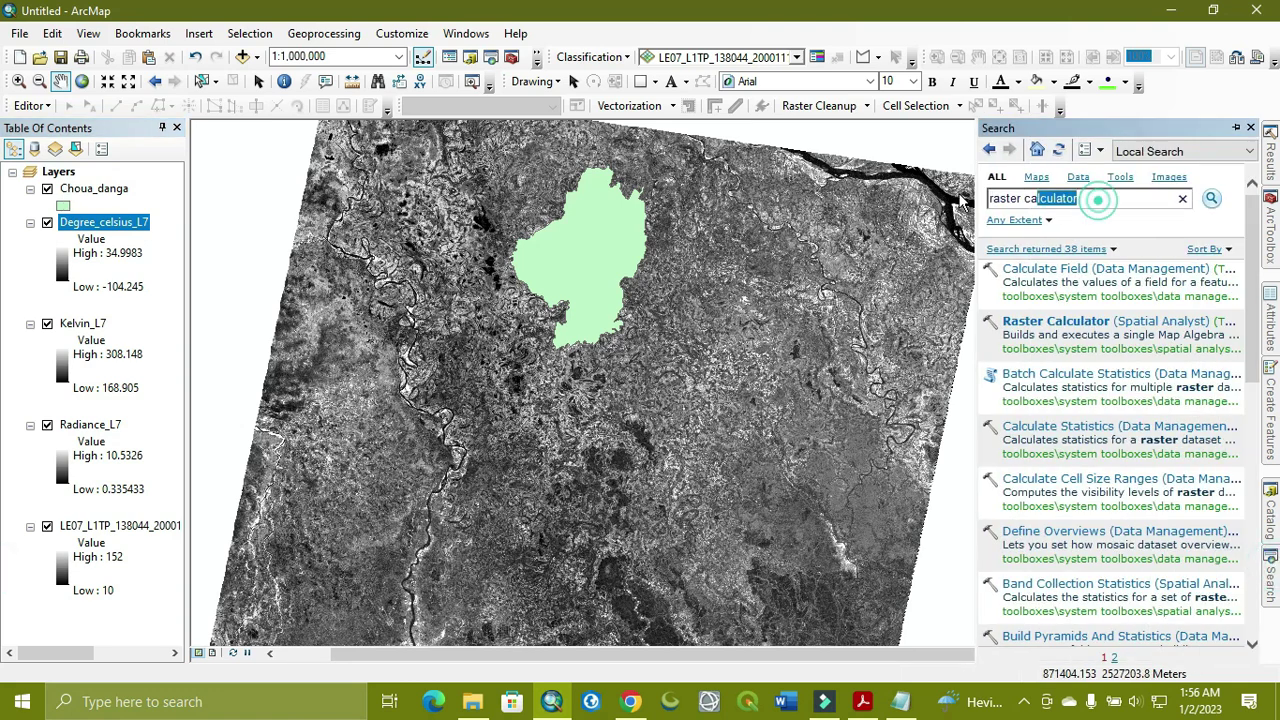
left_click(1092, 200)
key("BackSpace")
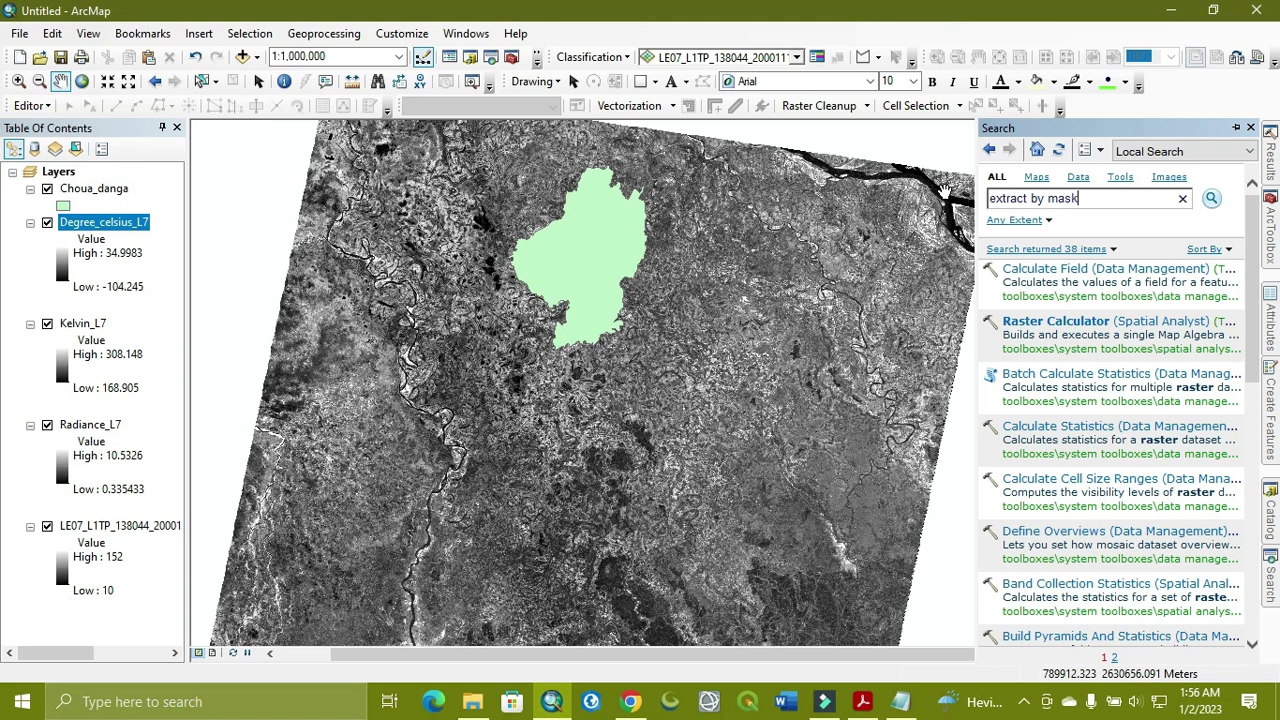
key("Return")
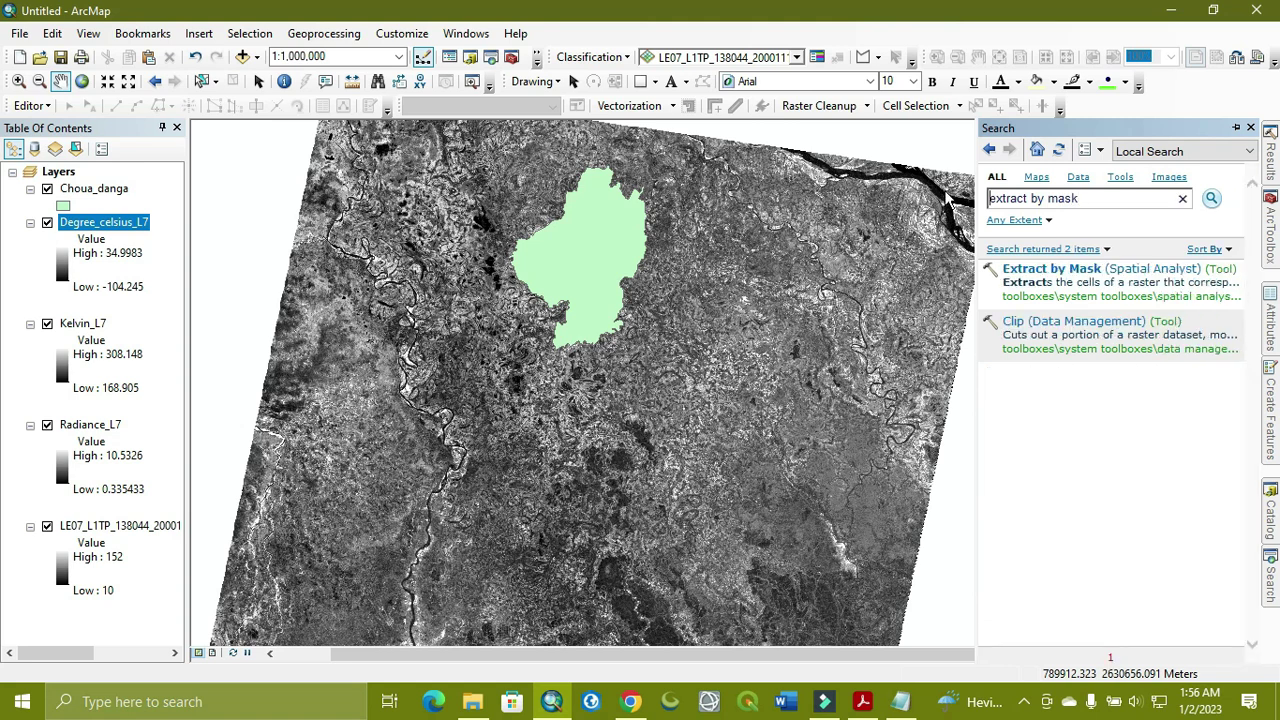
Run Extract by Mask on Degree_celsius_L7 with the Choua_danga mask, outputting Choua_danga_LST (20.78–30.27 °C)
left_click(1040, 268)
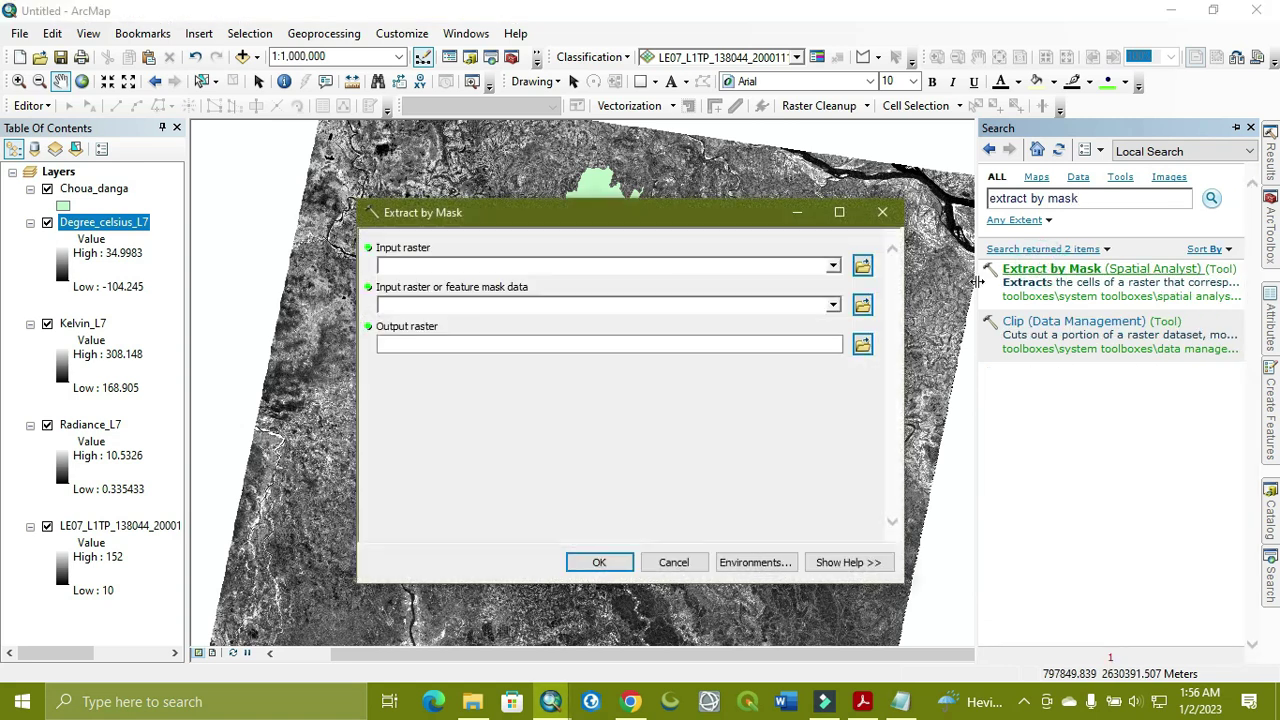
left_click(833, 265)
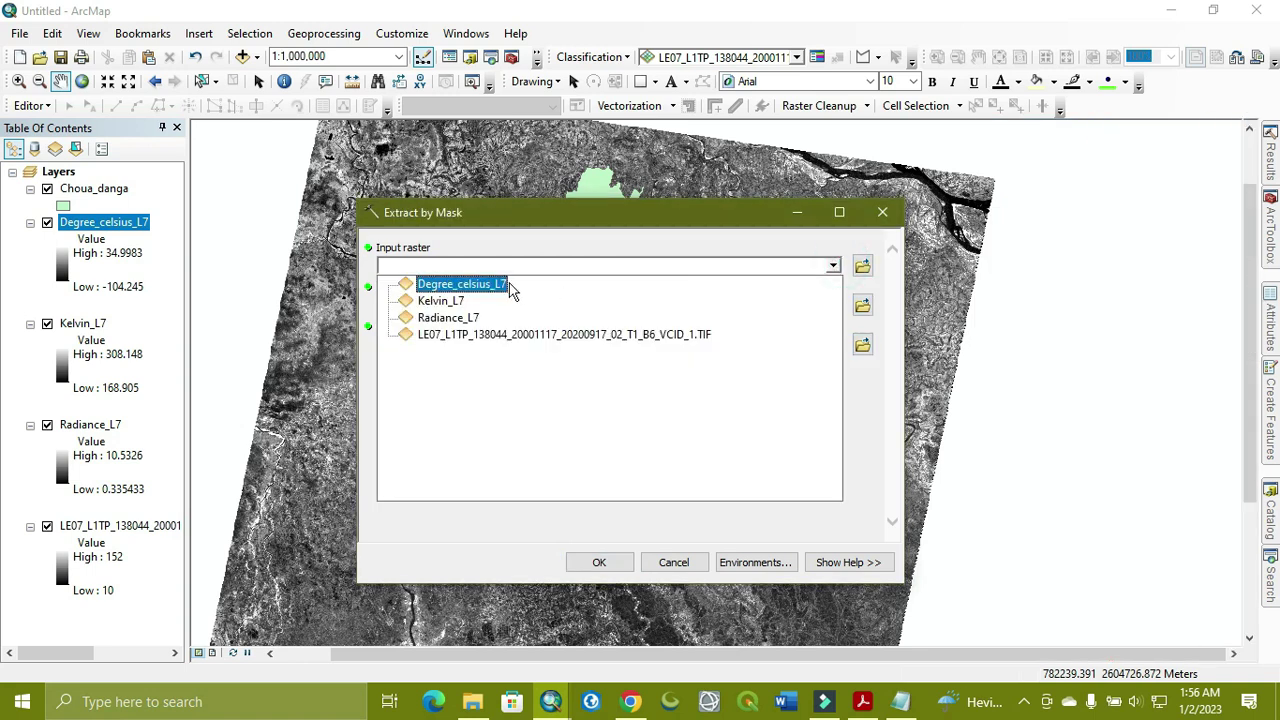
left_click(502, 284)
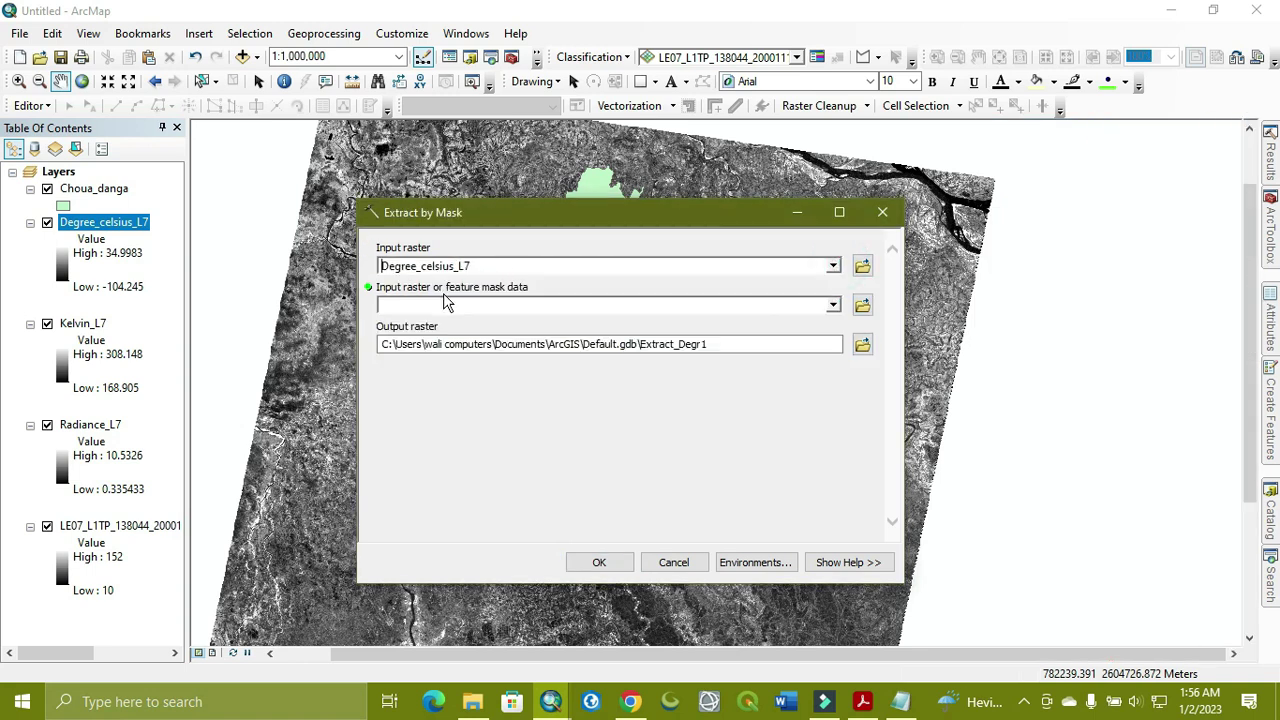
left_click(833, 305)
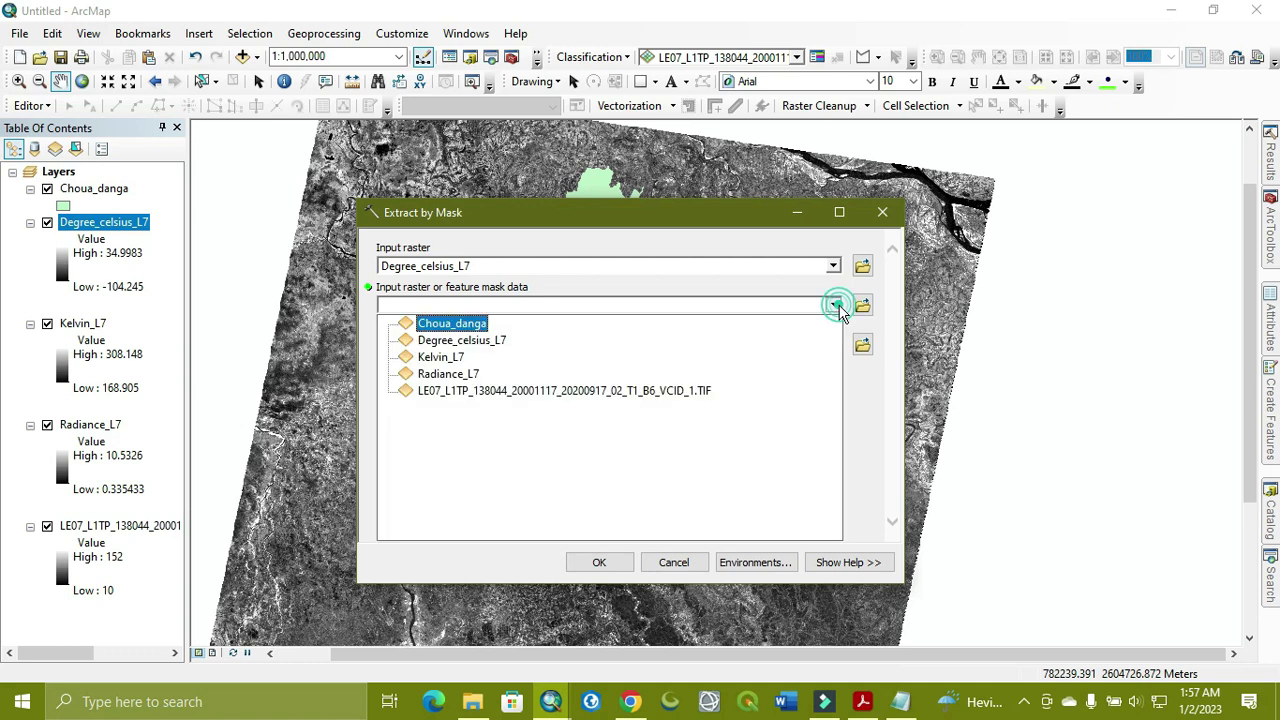
left_click(454, 323)
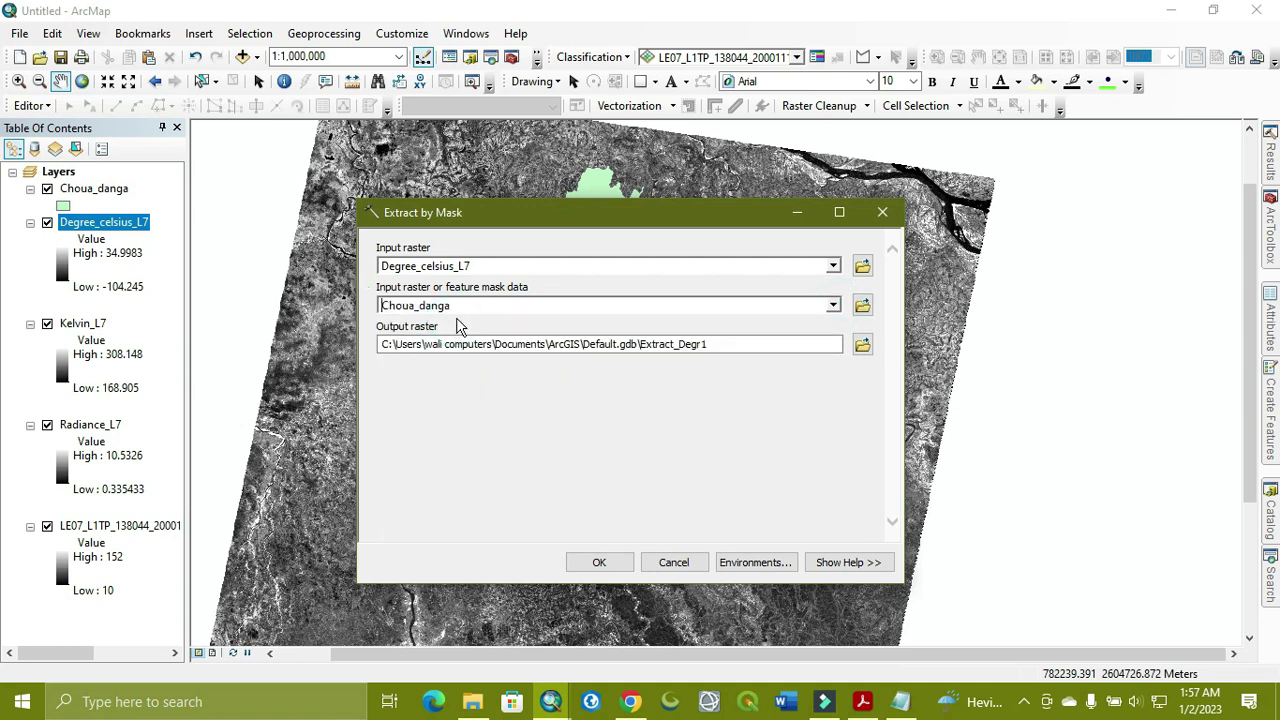
left_click(864, 345)
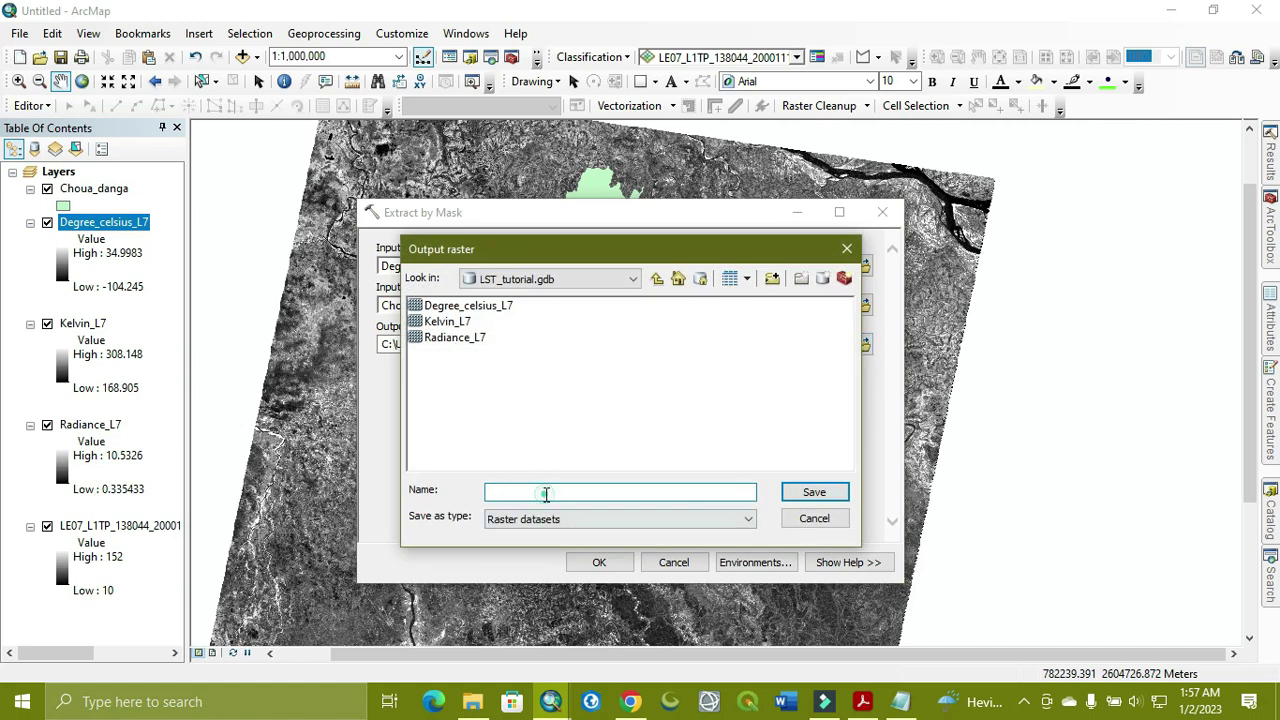
left_click(545, 494)
left_click(810, 492)
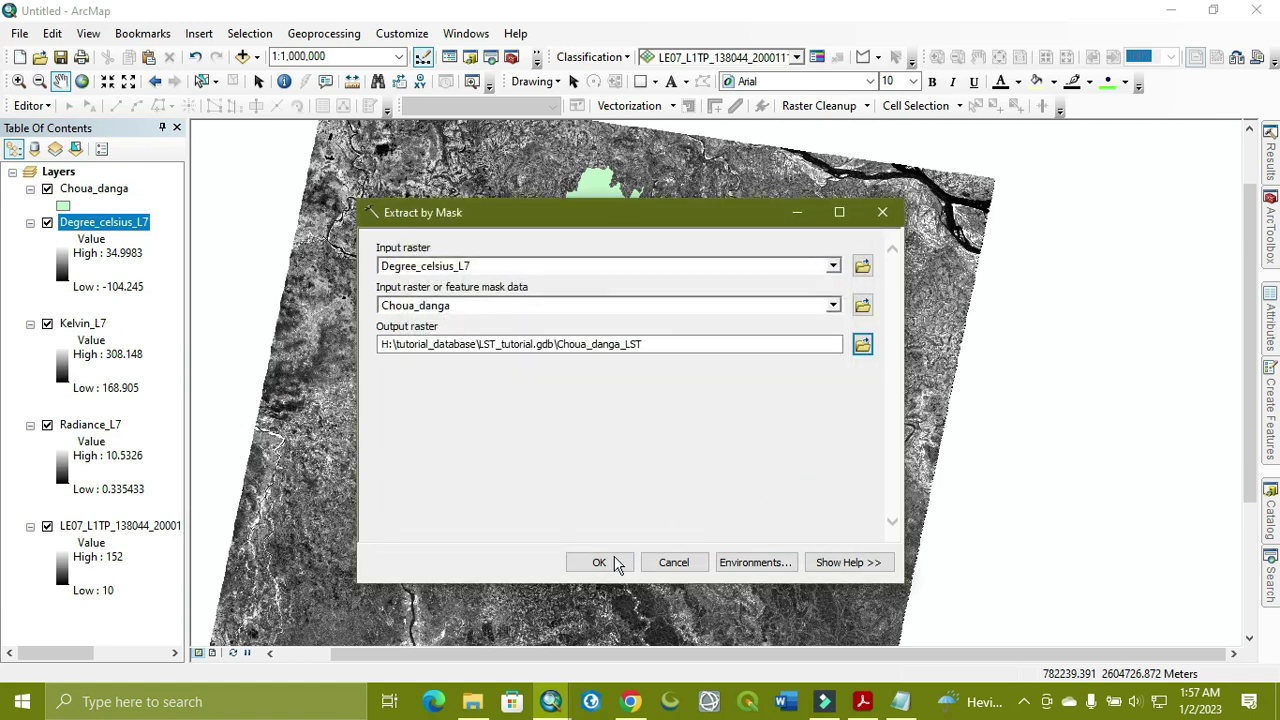
left_click(601, 560)
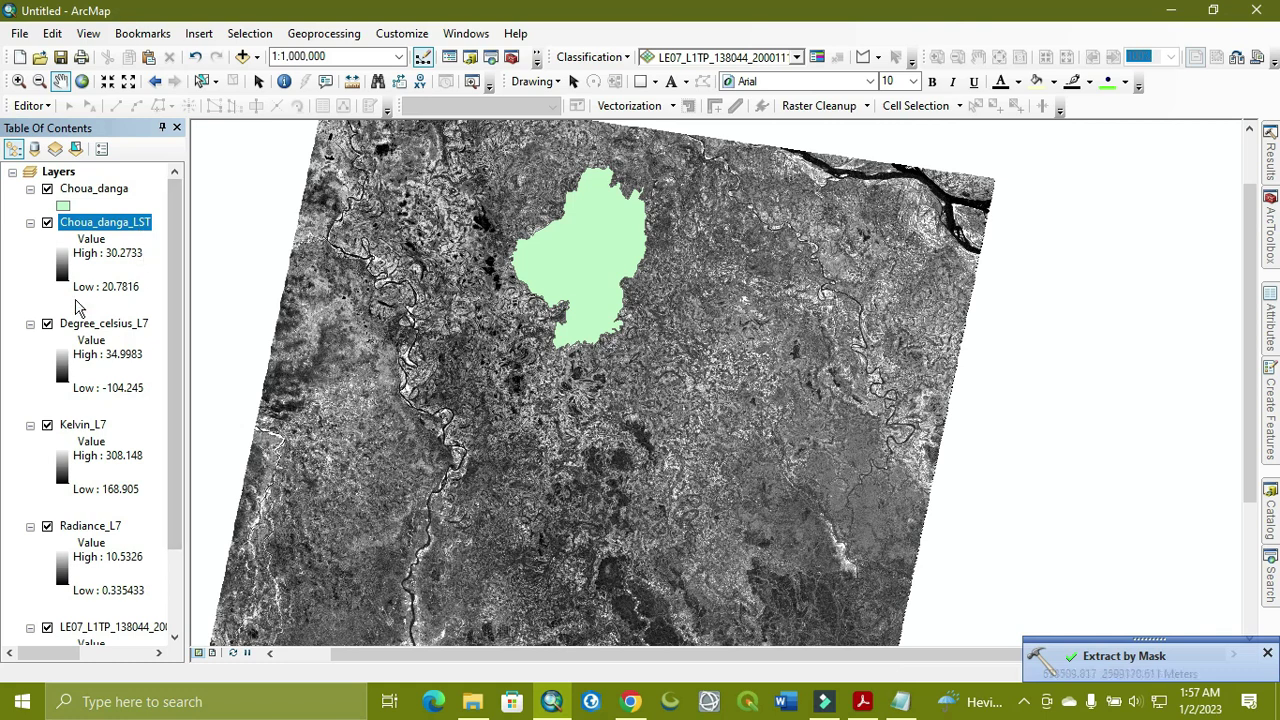
Hide Degree_celsius_L7 and Kelvin_L7, leaving Radiance_L7 under Choua_danga_LST
left_click(47, 324)
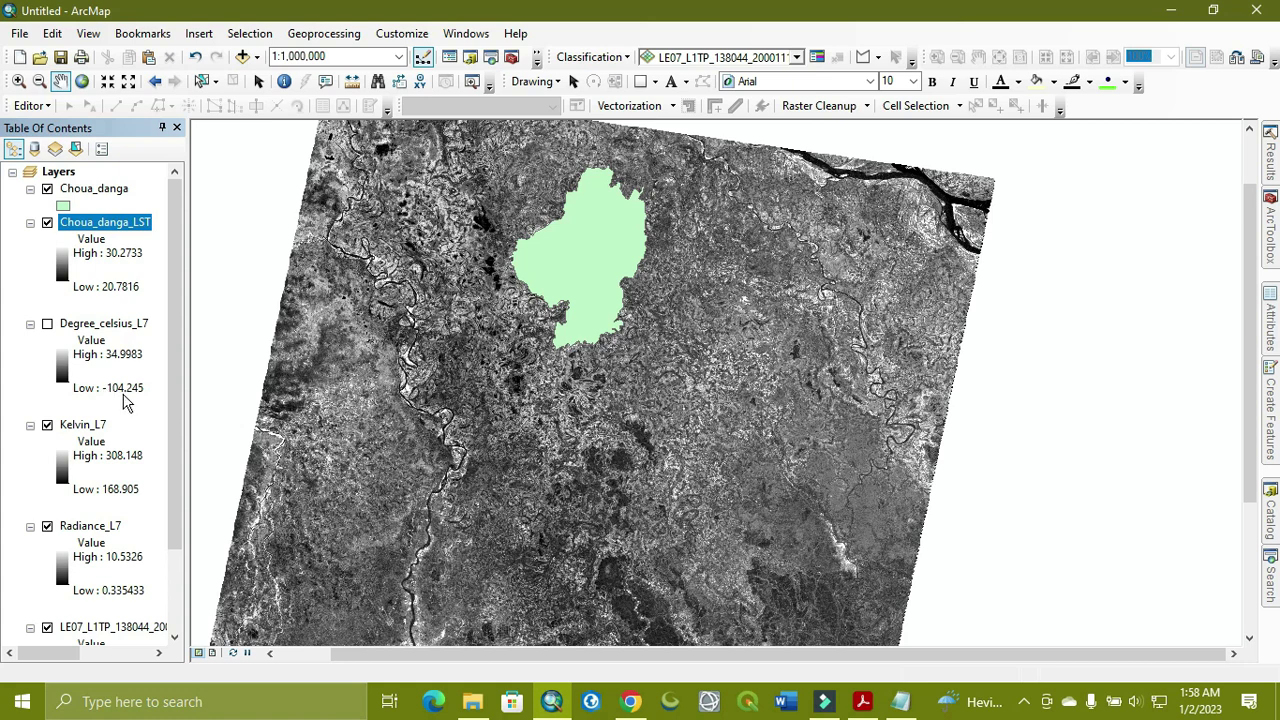
left_click_drag(345, 475, 337, 427)
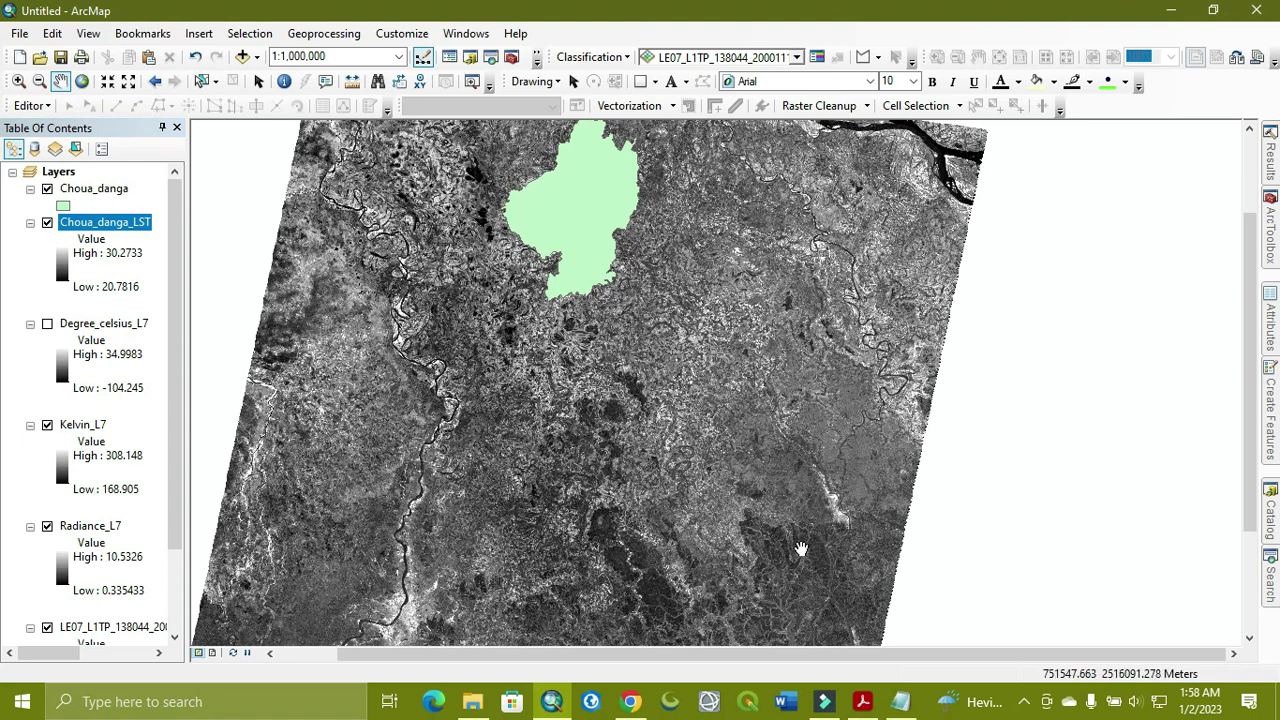
left_click_drag(801, 557, 842, 452)
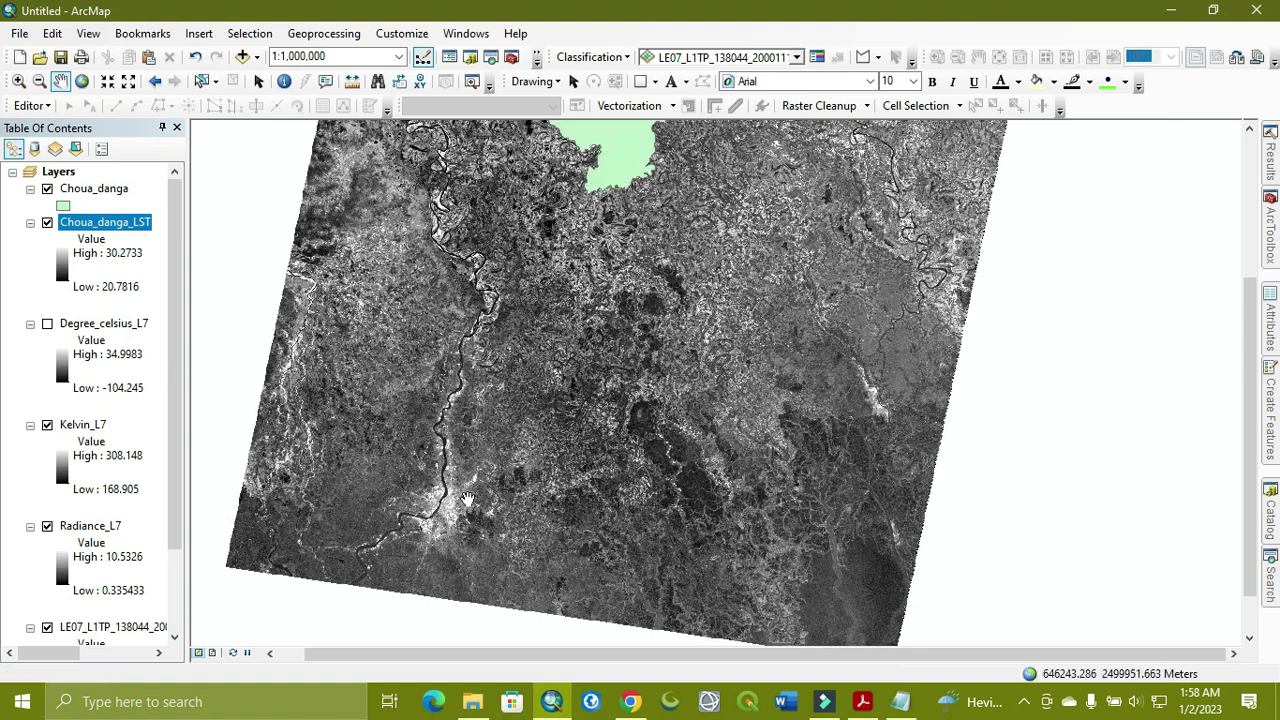
mouse_move(466, 494)
left_mouse_down()
mouse_move(466, 630)
mouse_move(450, 541)
left_mouse_up()
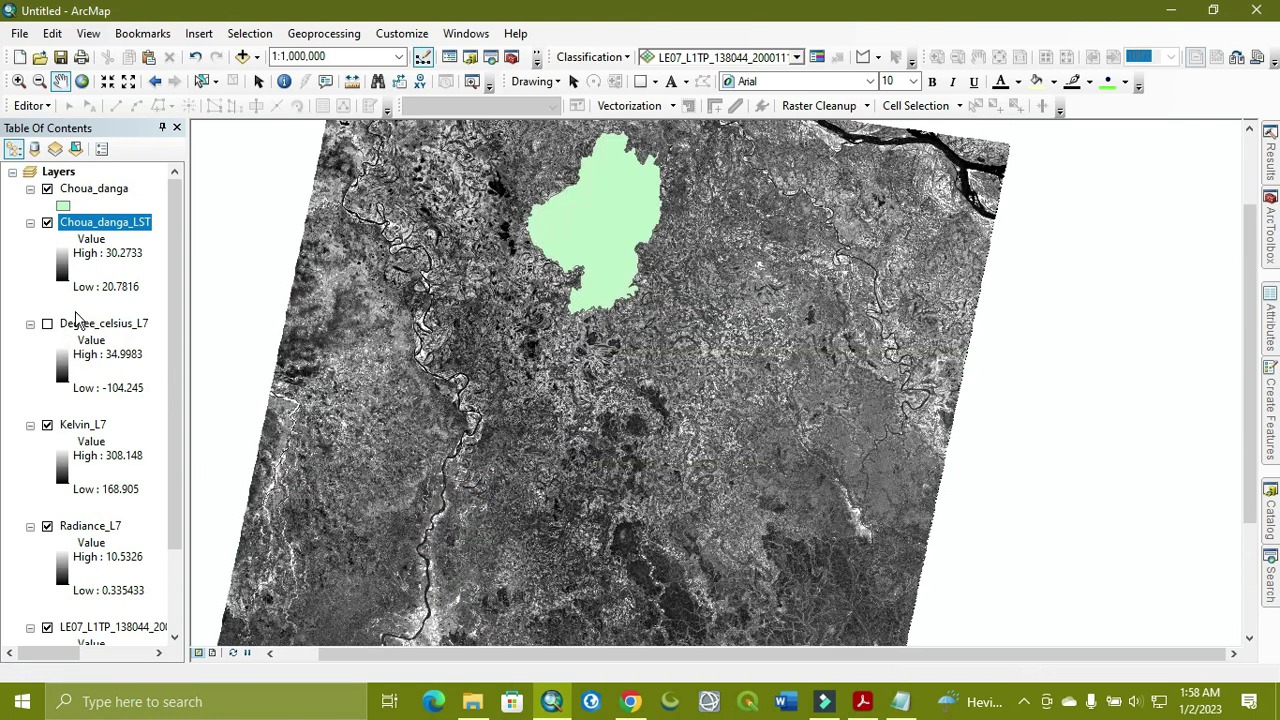
left_click(541, 319)
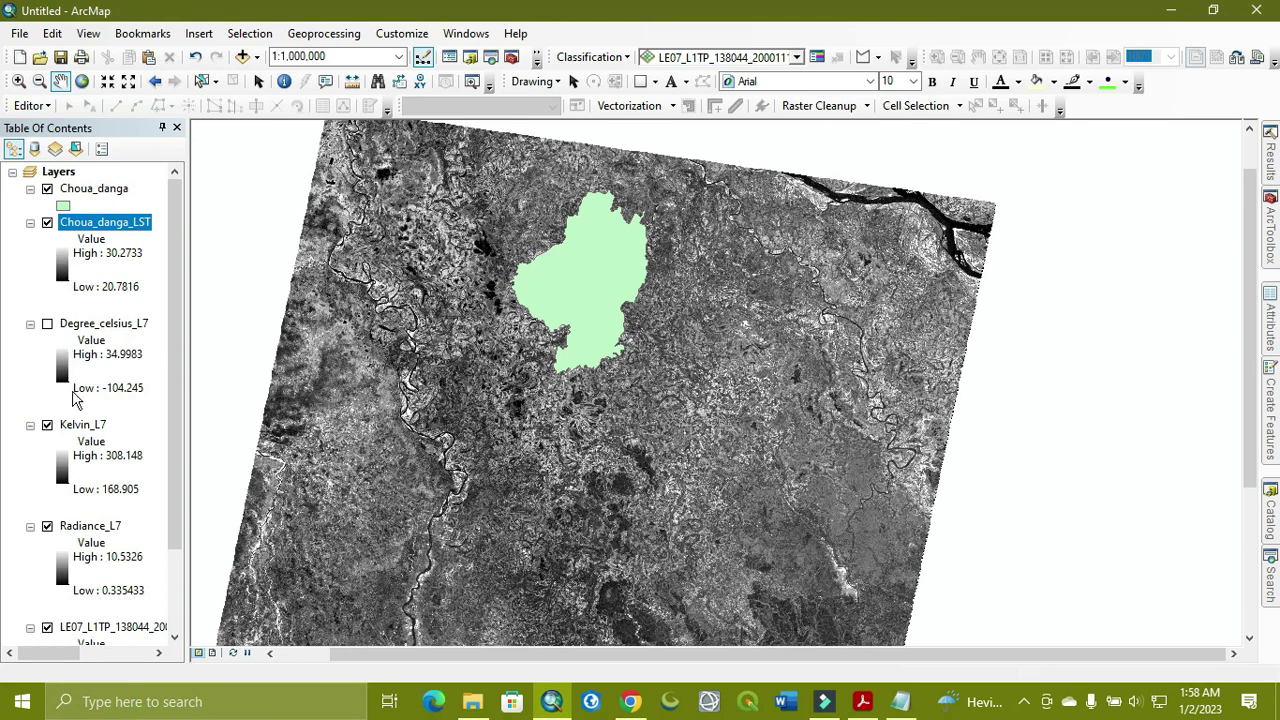
left_click(47, 425)
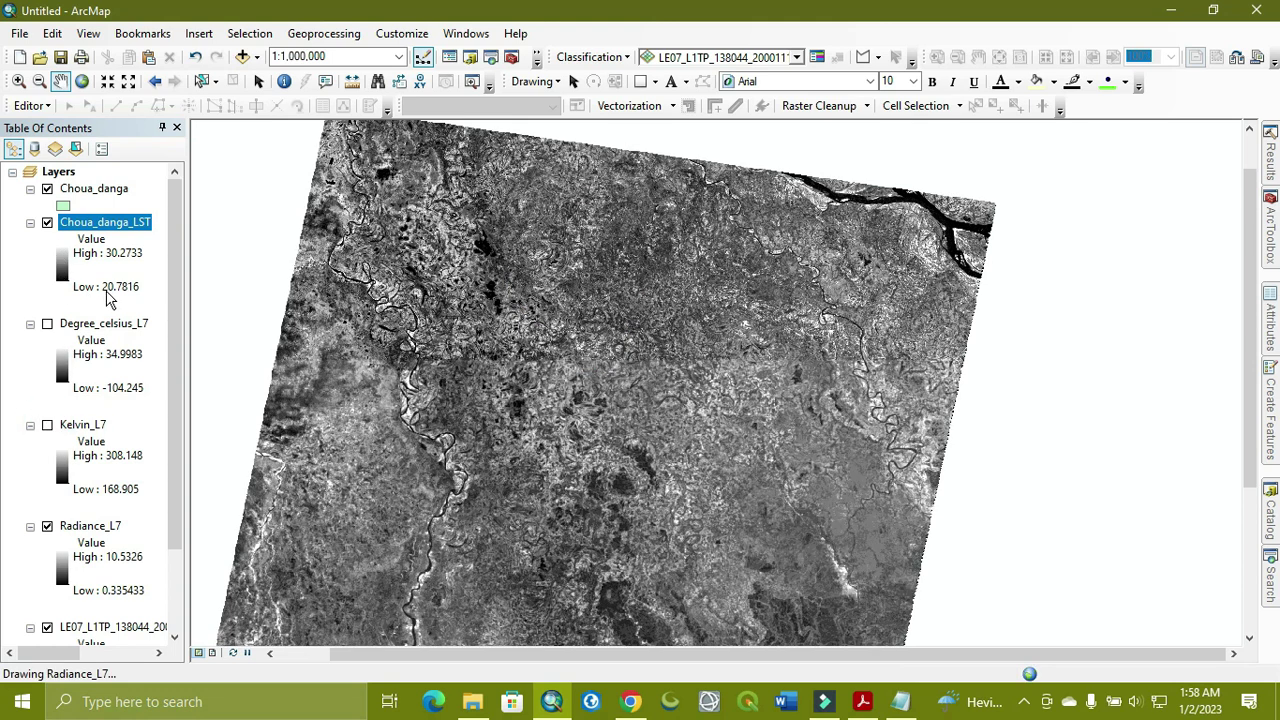
Apply the red-to-blue colour ramp to the Choua_danga_LST layer
double_click(62, 272)
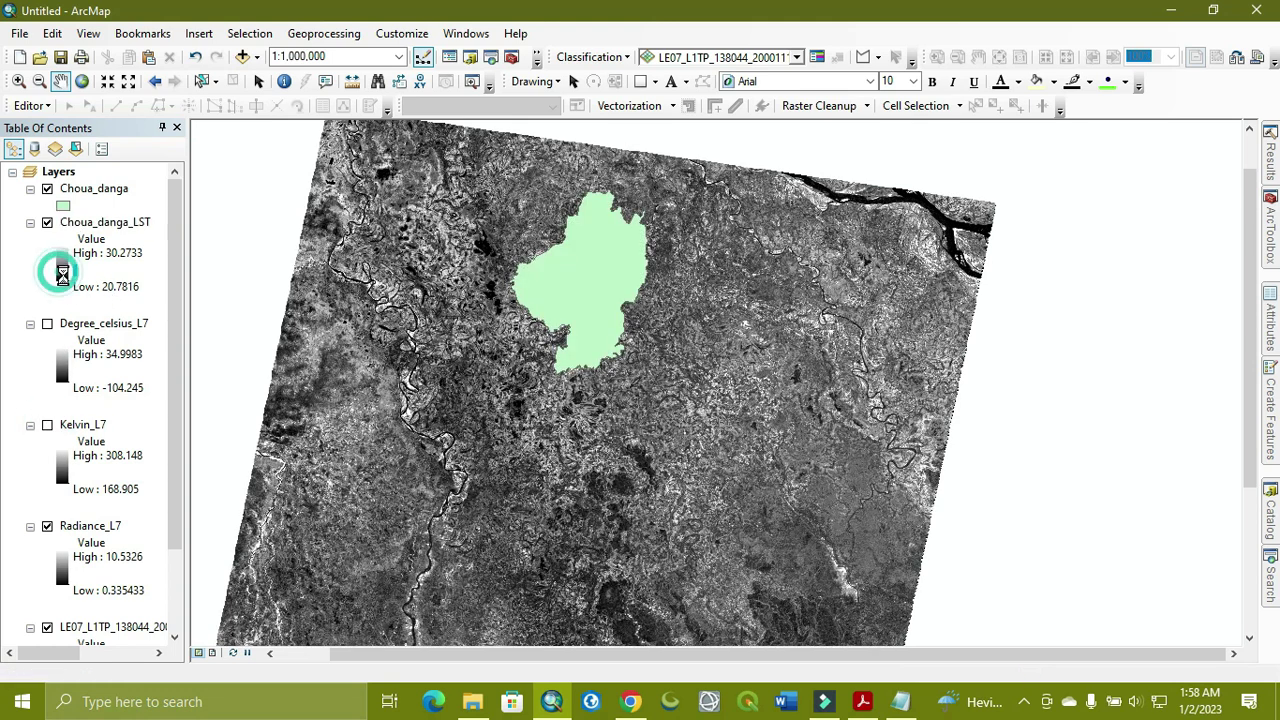
left_click(241, 350)
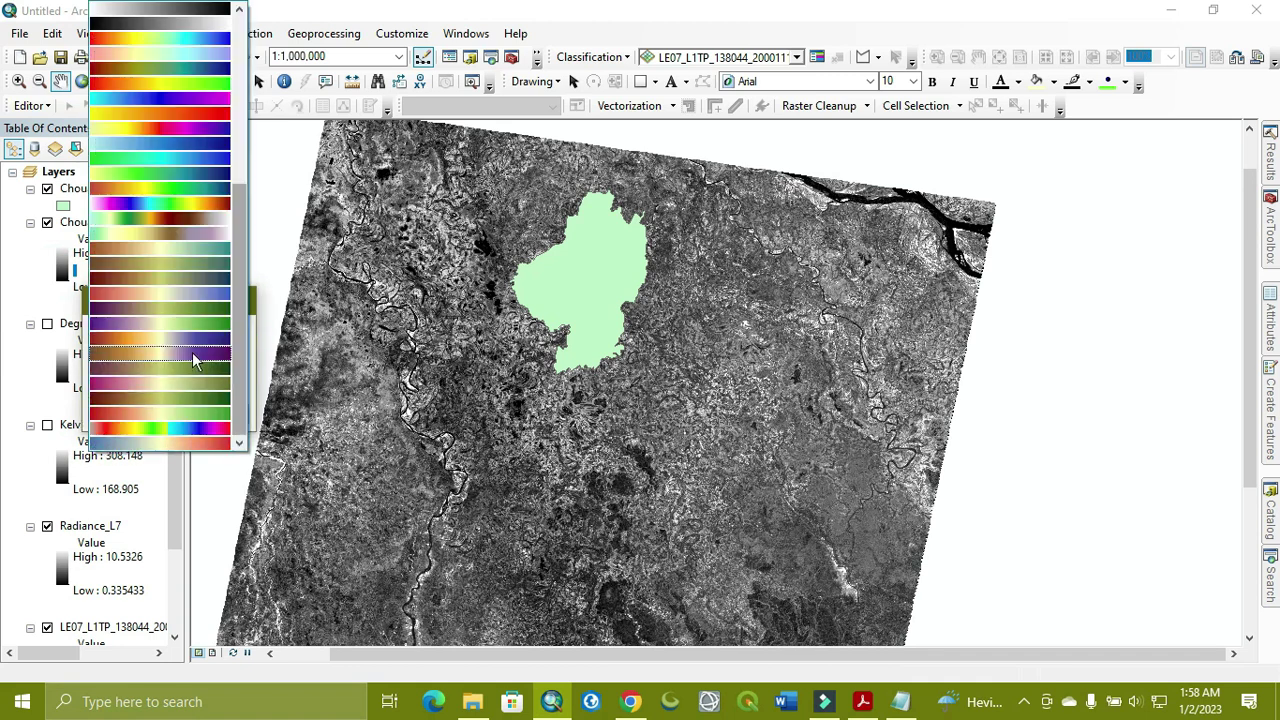
left_click(162, 310)
left_click(124, 413)
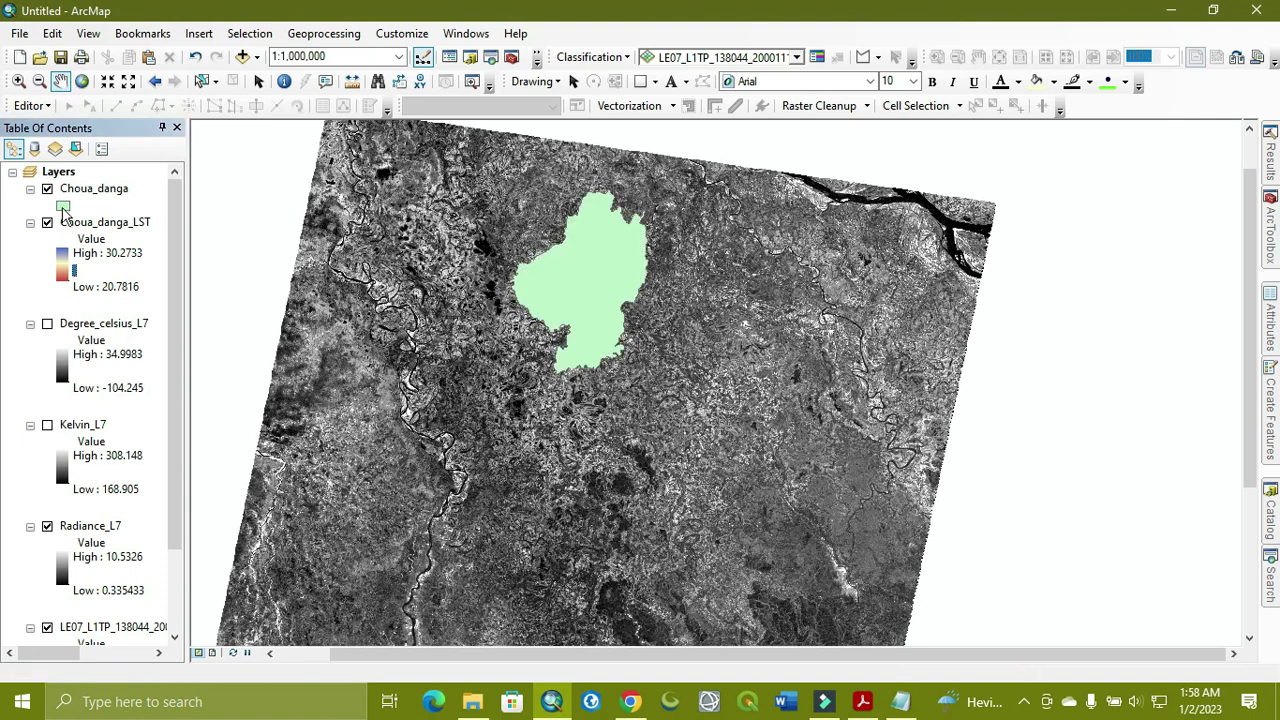
Make the Choua_danga boundary symbol Hollow and hide the Radiance_L7 and LE07_L1TP layers
left_click(62, 205)
left_click(66, 386)
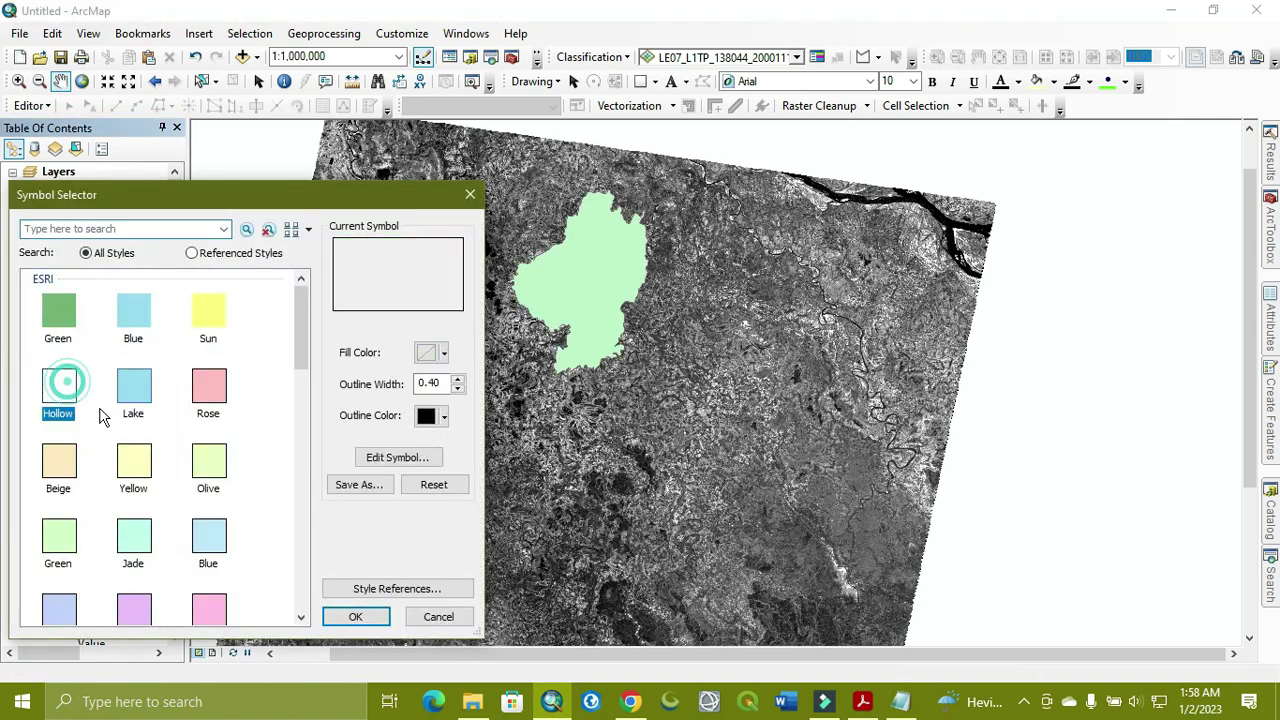
left_click(352, 614)
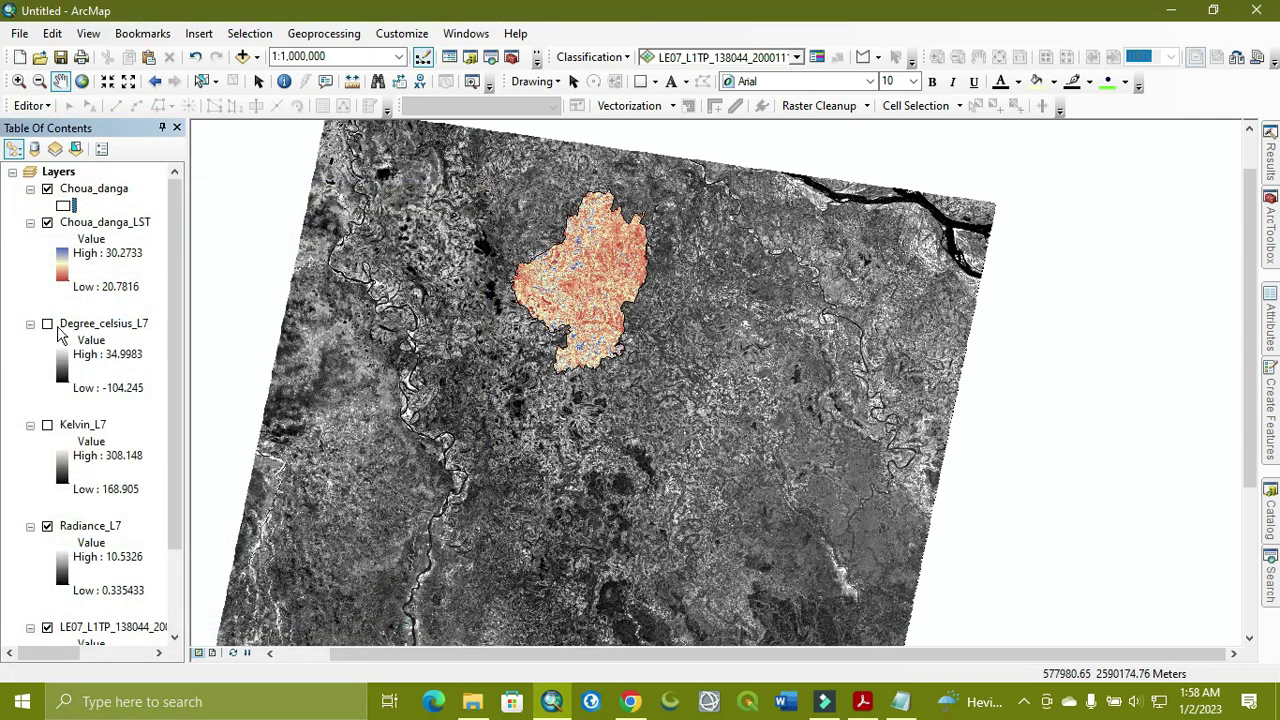
left_click(47, 526)
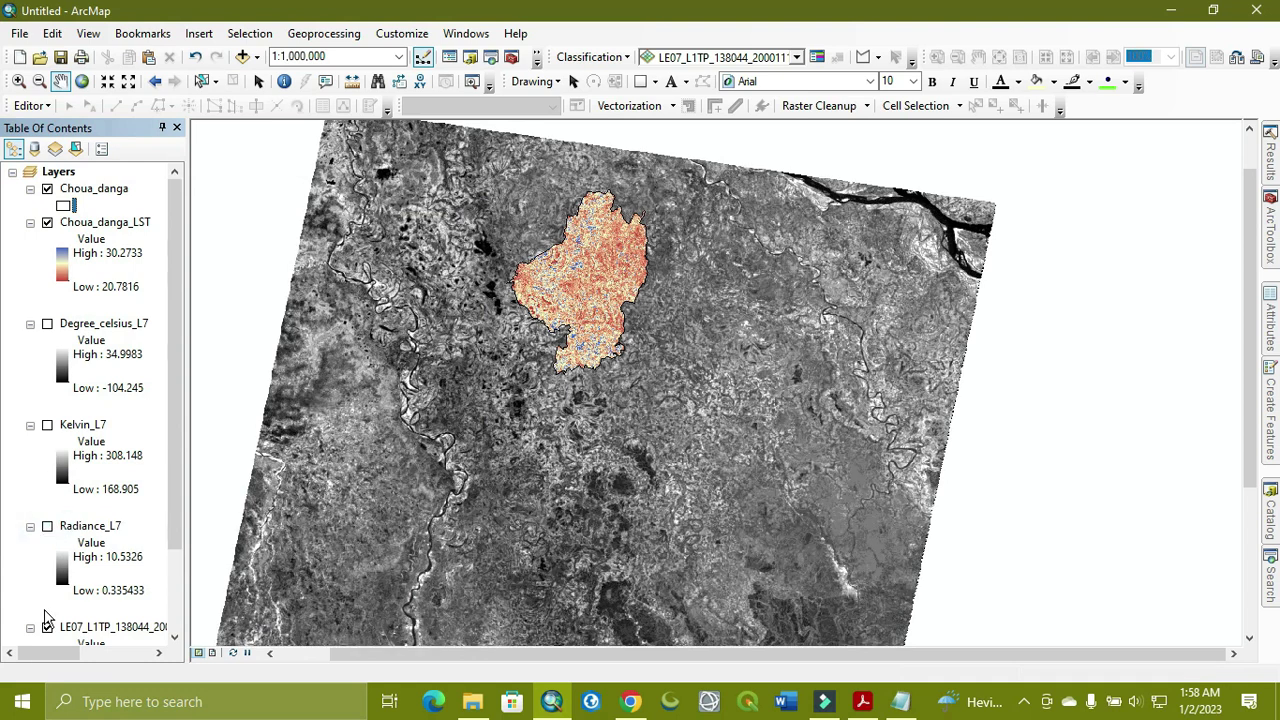
left_click(47, 627)
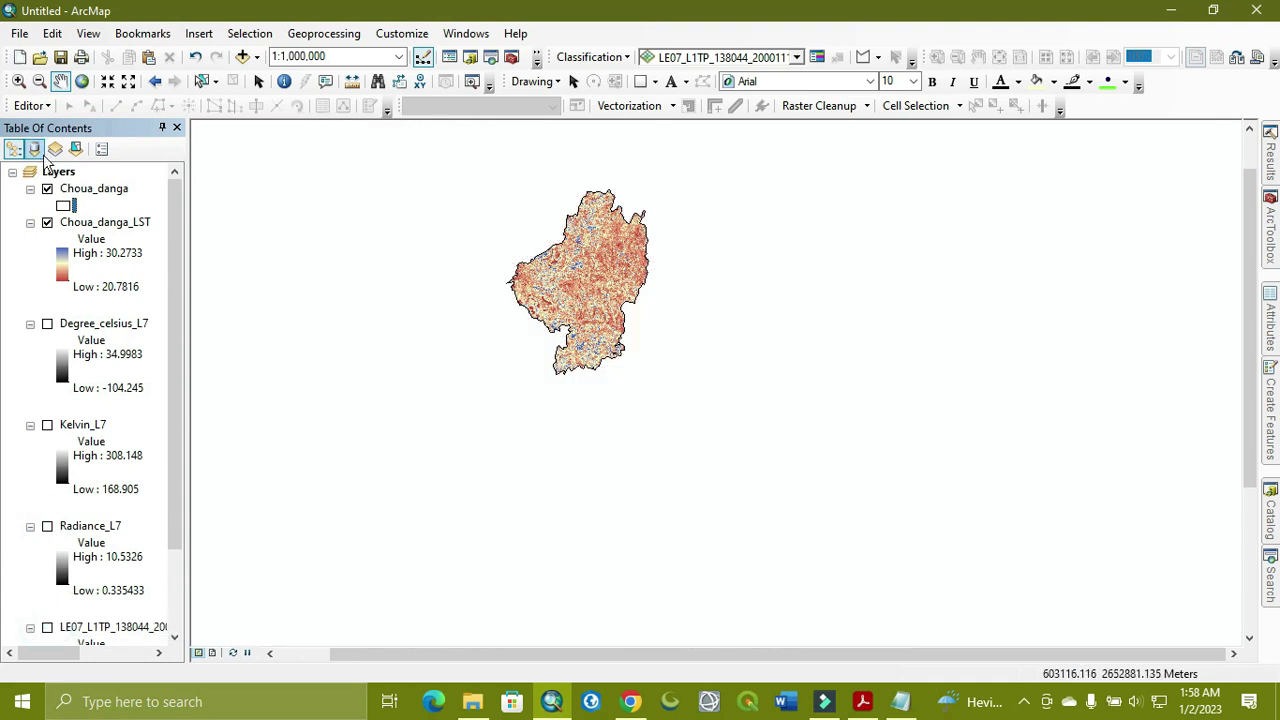
Zoom to Choua_danga_LST and invert its colour ramp so hot areas show red
left_click(108, 224)
right_click(110, 229)
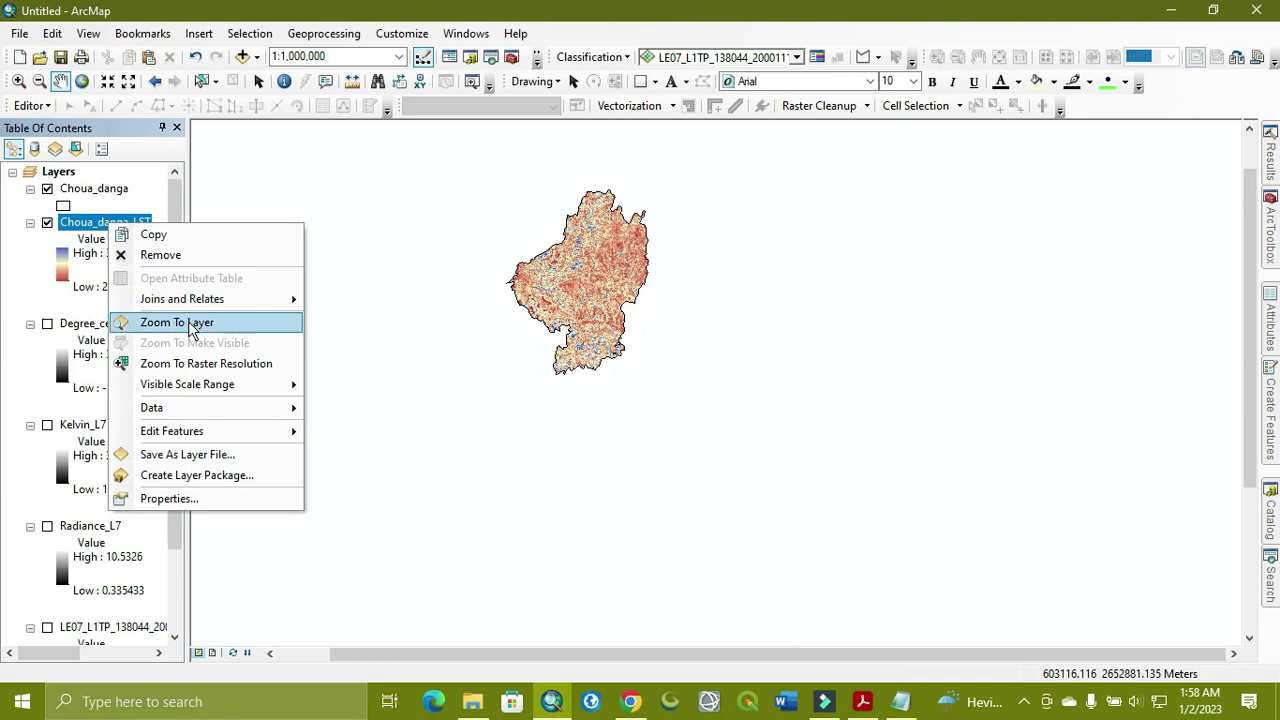
left_click(189, 321)
scroll(725, 395, "up", 5)
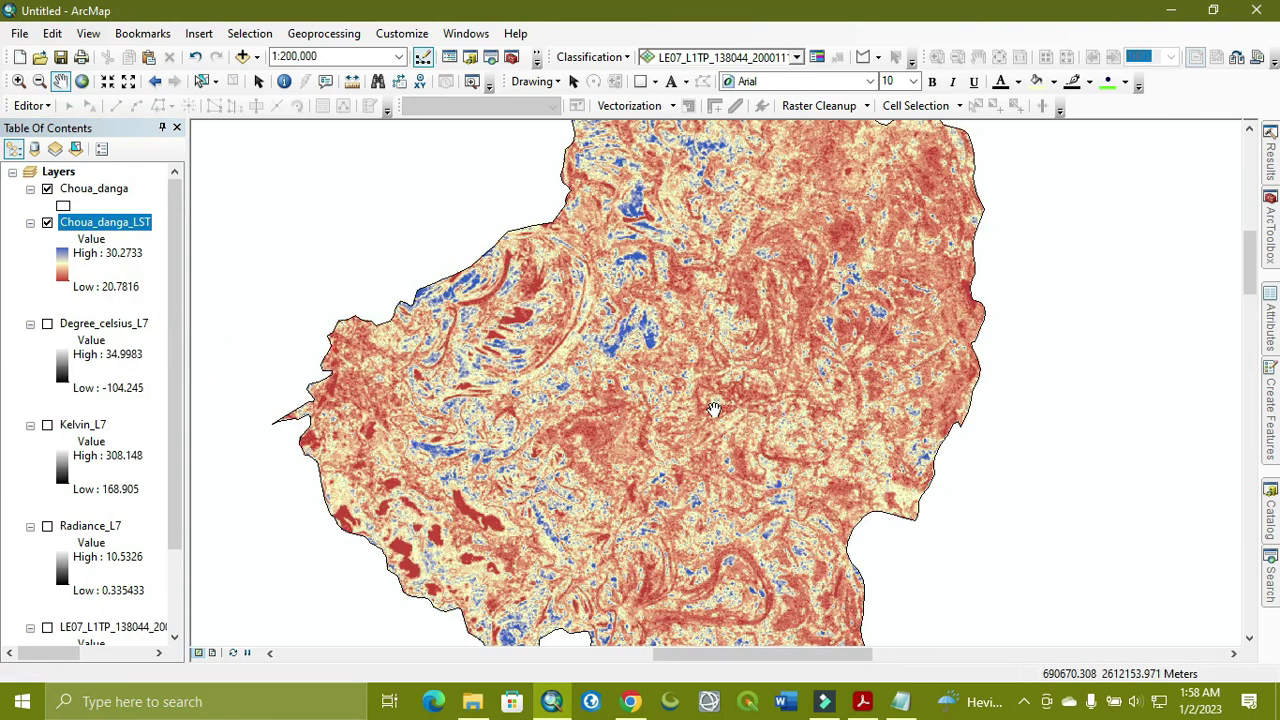
scroll(674, 423, "down", 2)
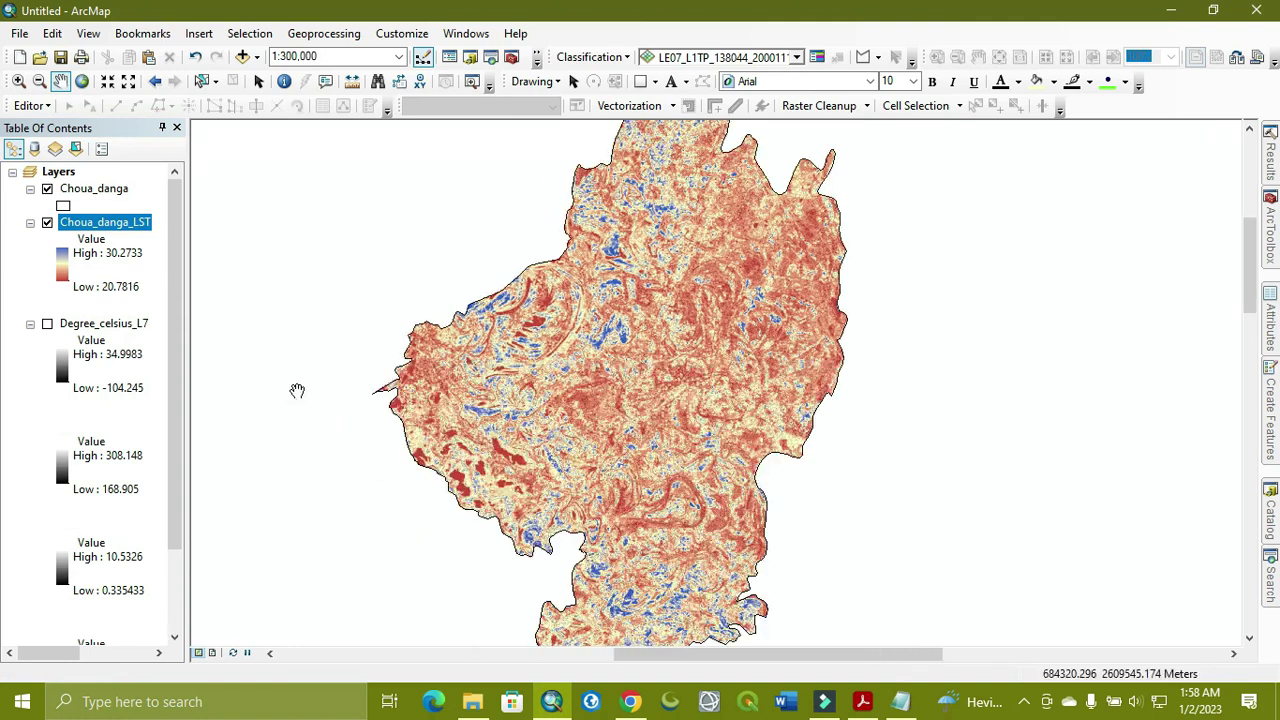
left_click(61, 258)
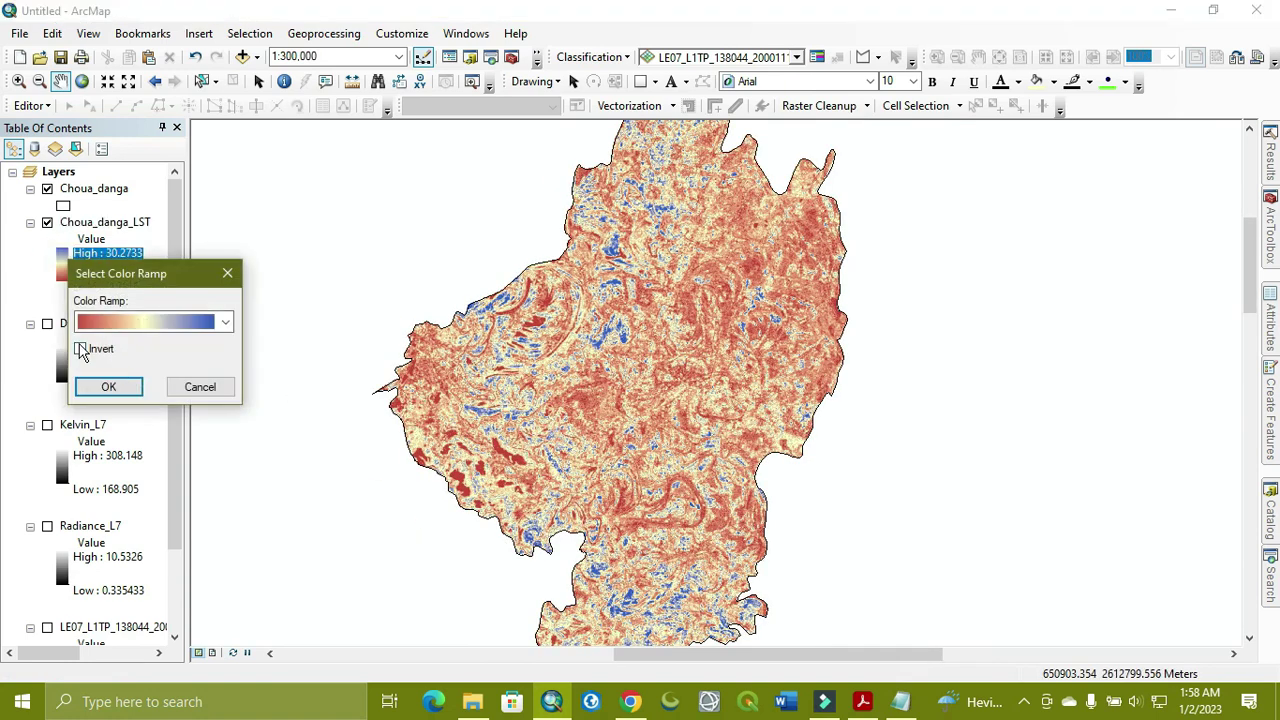
left_click(81, 349)
left_click(107, 386)
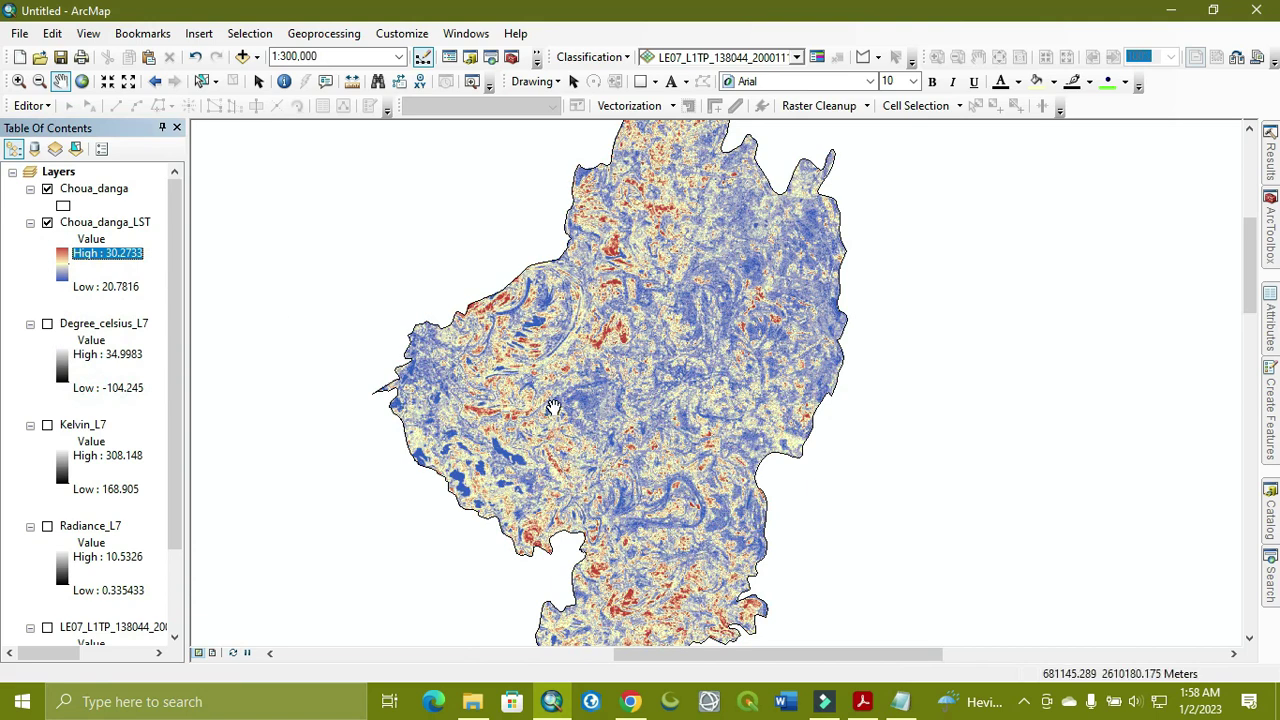
Pan around the district, then zoom back to the full Choua_danga_LST extent
left_click_drag(608, 410, 612, 434)
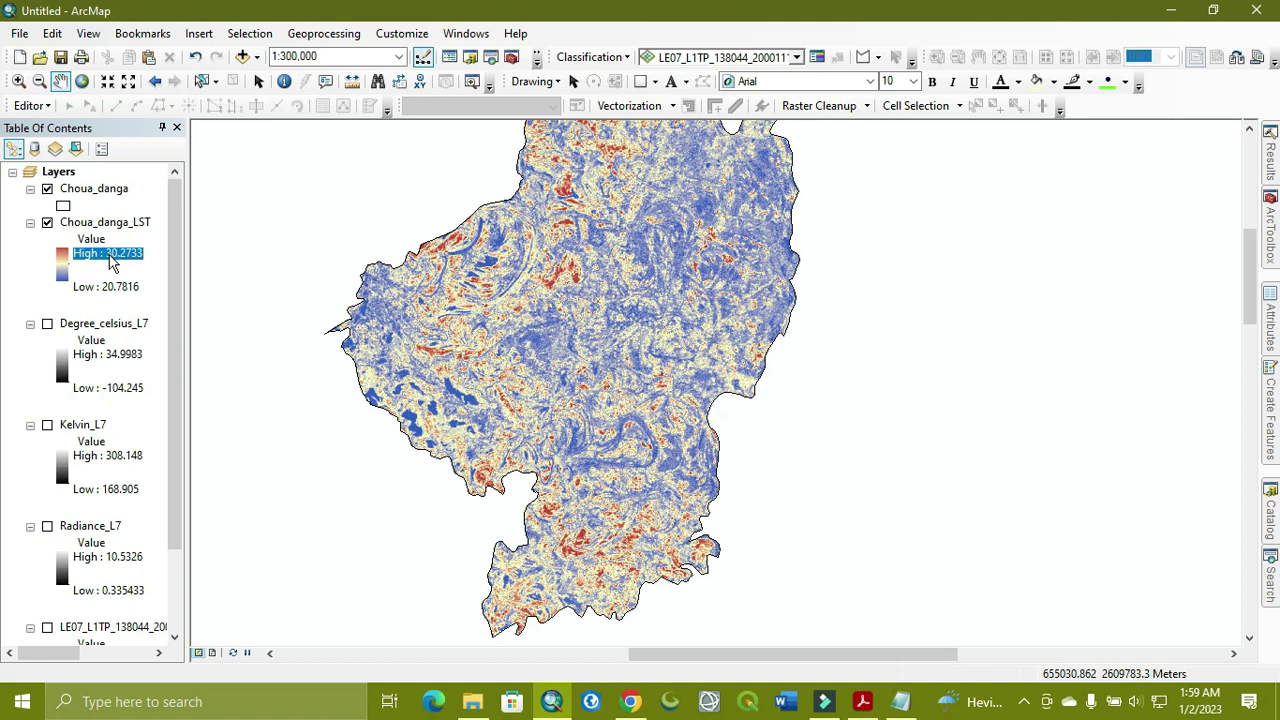
left_click_drag(470, 335, 422, 379)
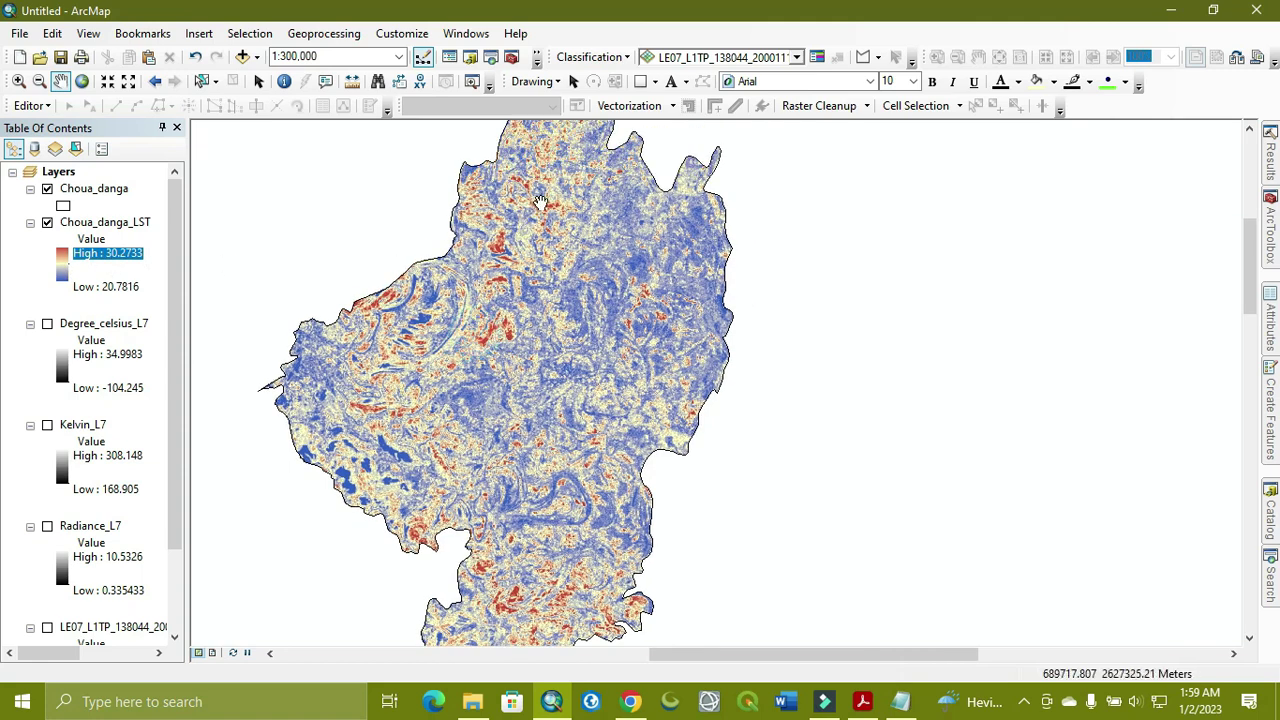
left_click_drag(539, 202, 510, 248)
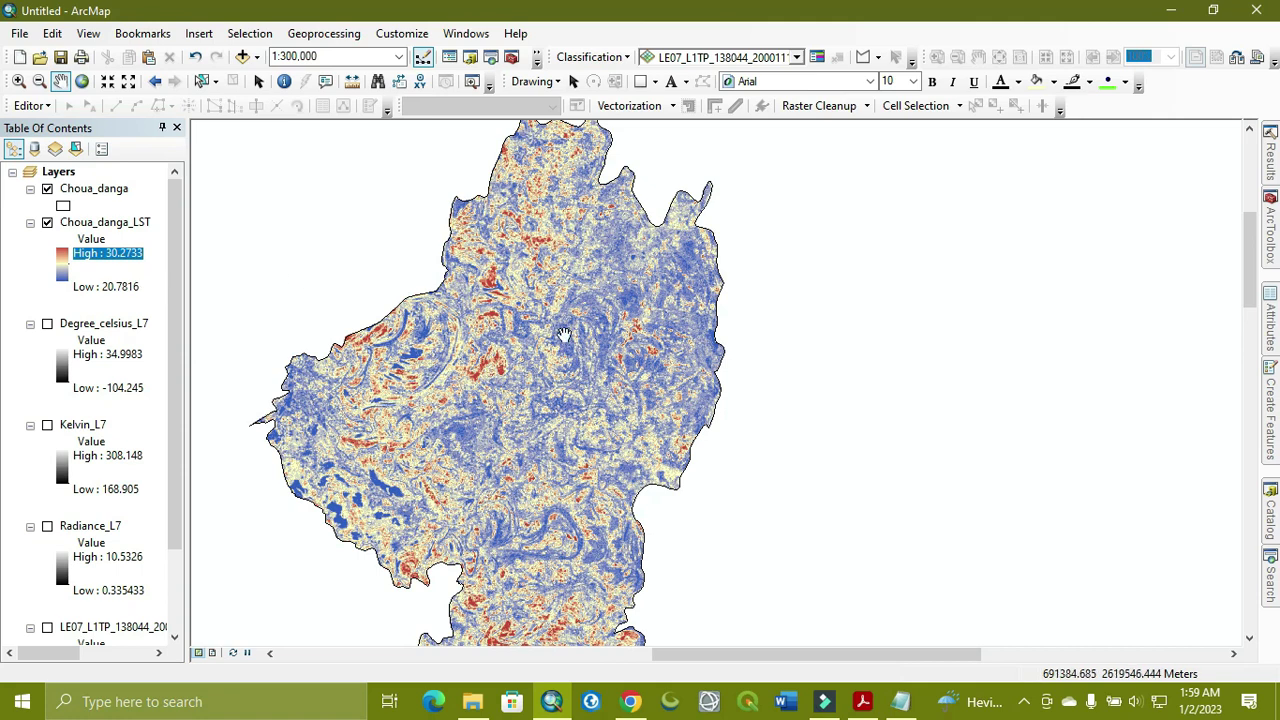
left_click_drag(549, 378, 569, 349)
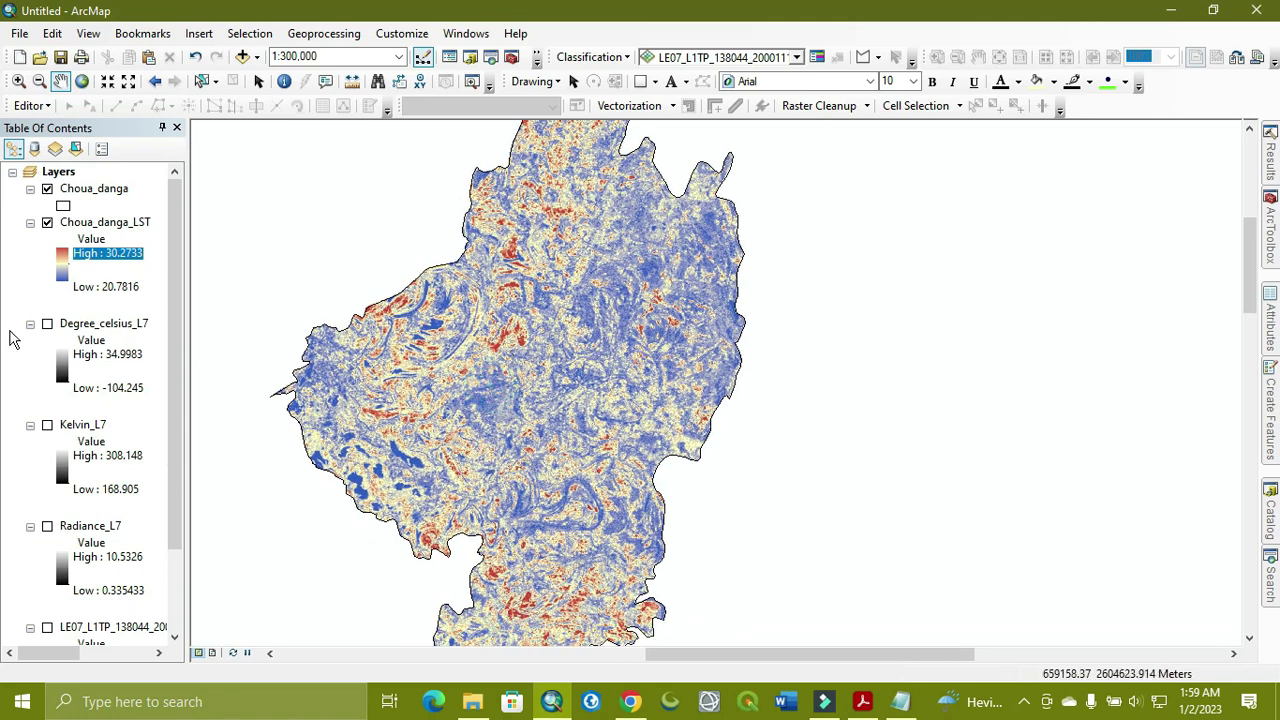
left_click(105, 222)
right_click(102, 222)
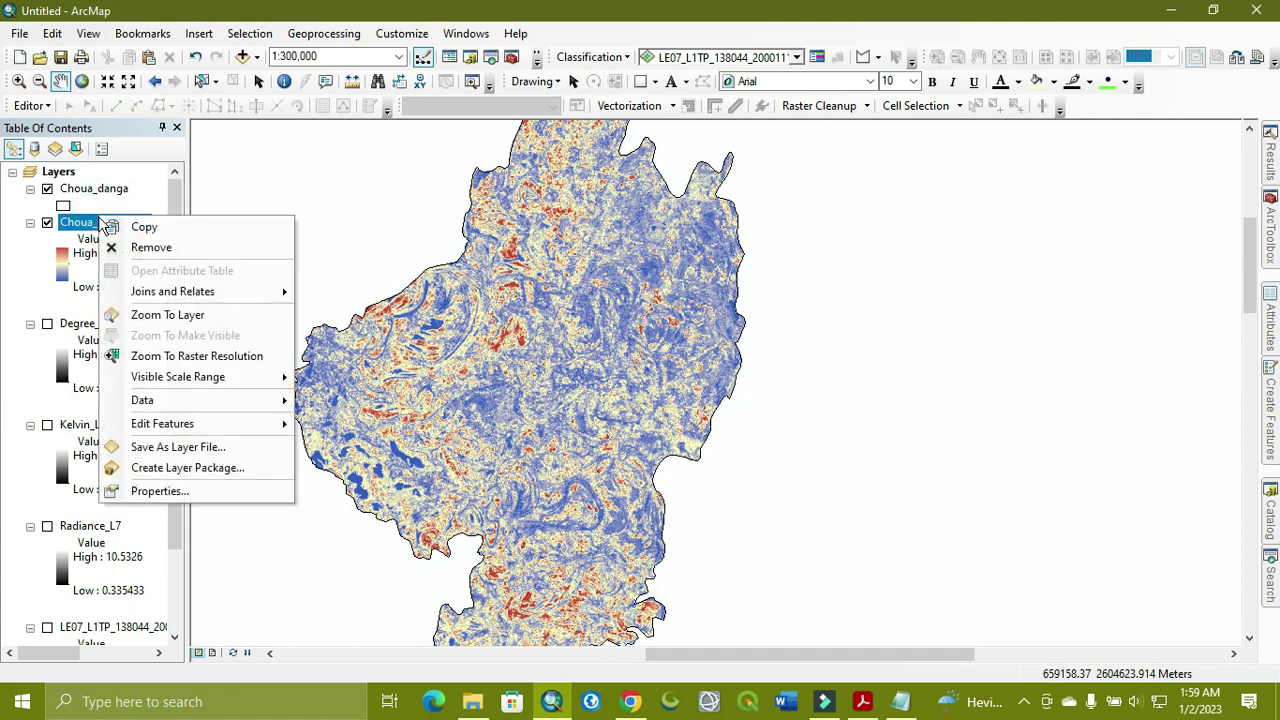
left_click(150, 316)
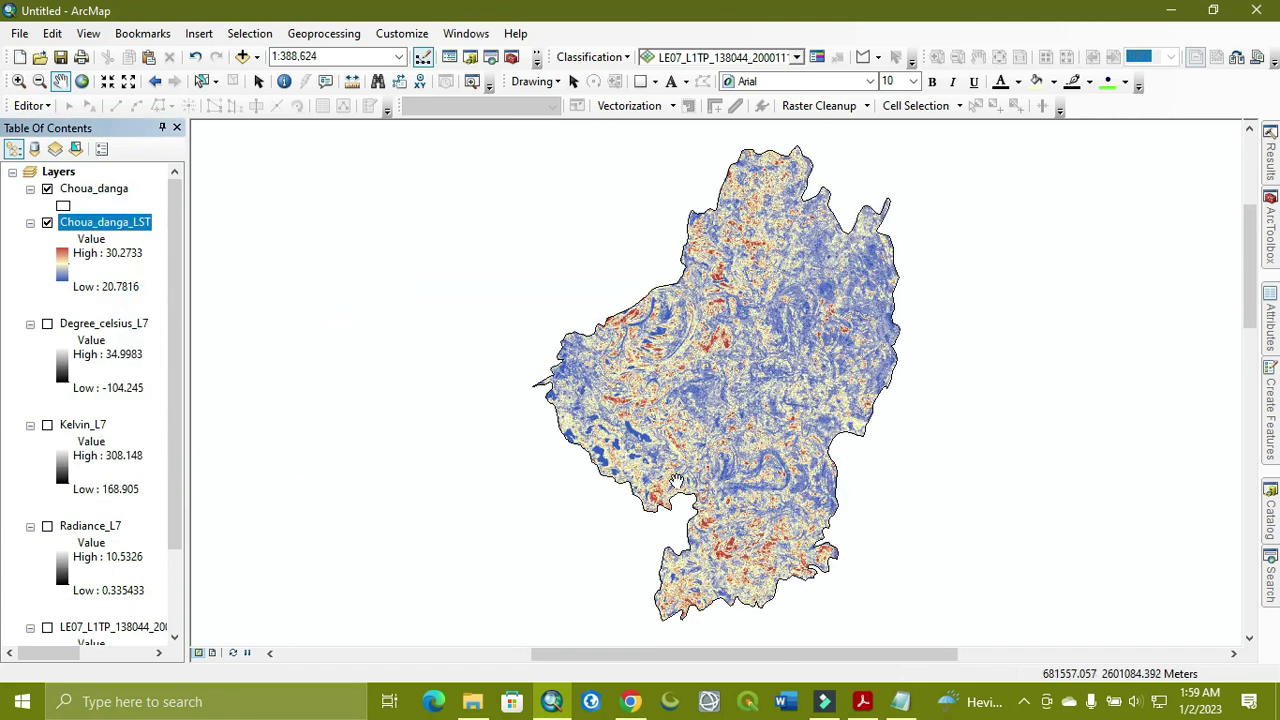